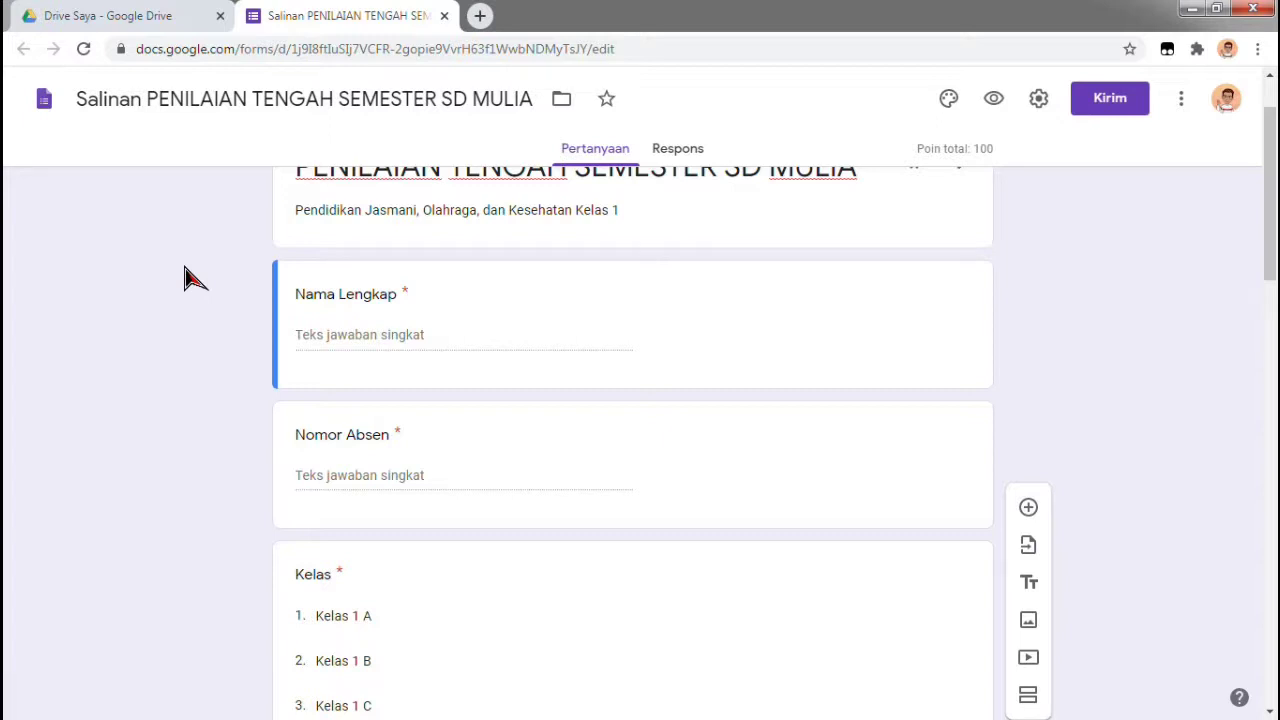
{"action": "scroll", "coordinate": [1110, 330], "scroll_direction": "down", "scroll_amount": 6}
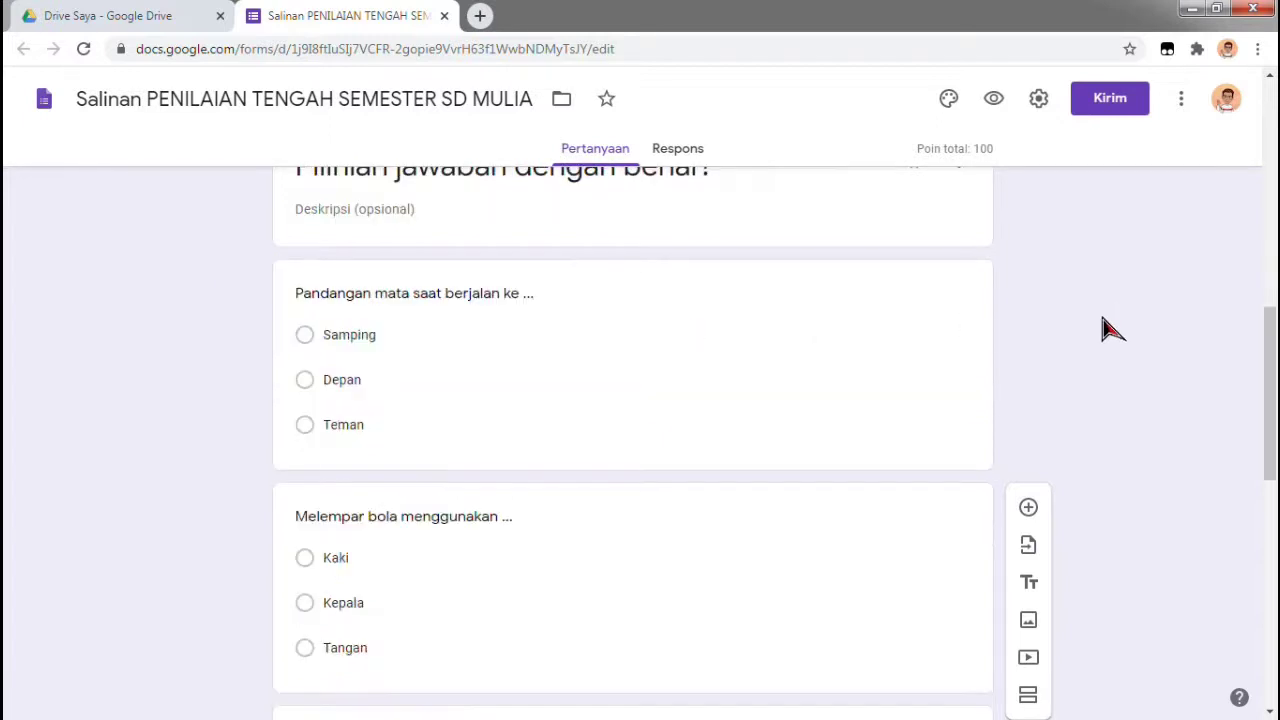
{"action": "scroll", "coordinate": [1110, 330], "scroll_direction": "down", "scroll_amount": 1}
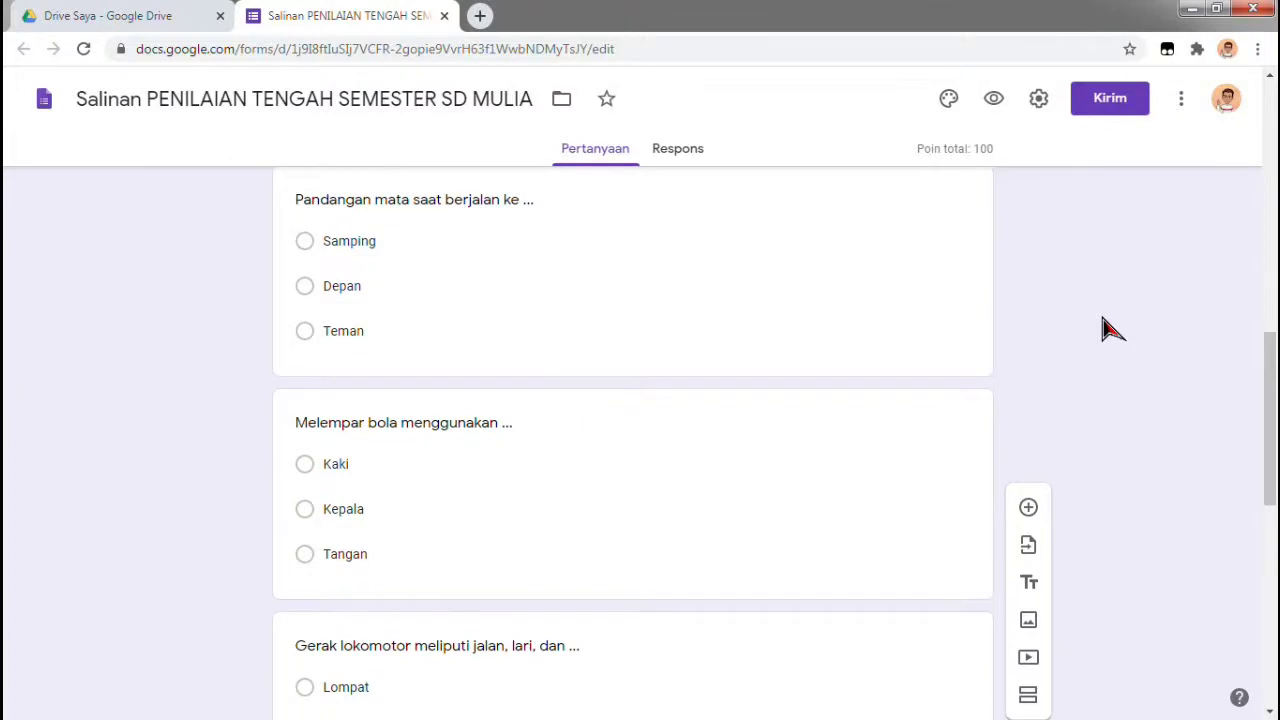
{"action": "scroll", "coordinate": [1110, 330], "scroll_direction": "up", "scroll_amount": 2}
{"action": "scroll", "coordinate": [1110, 330], "scroll_direction": "down", "scroll_amount": 4}
{"action": "scroll", "coordinate": [1110, 330], "scroll_direction": "down", "scroll_amount": 1}
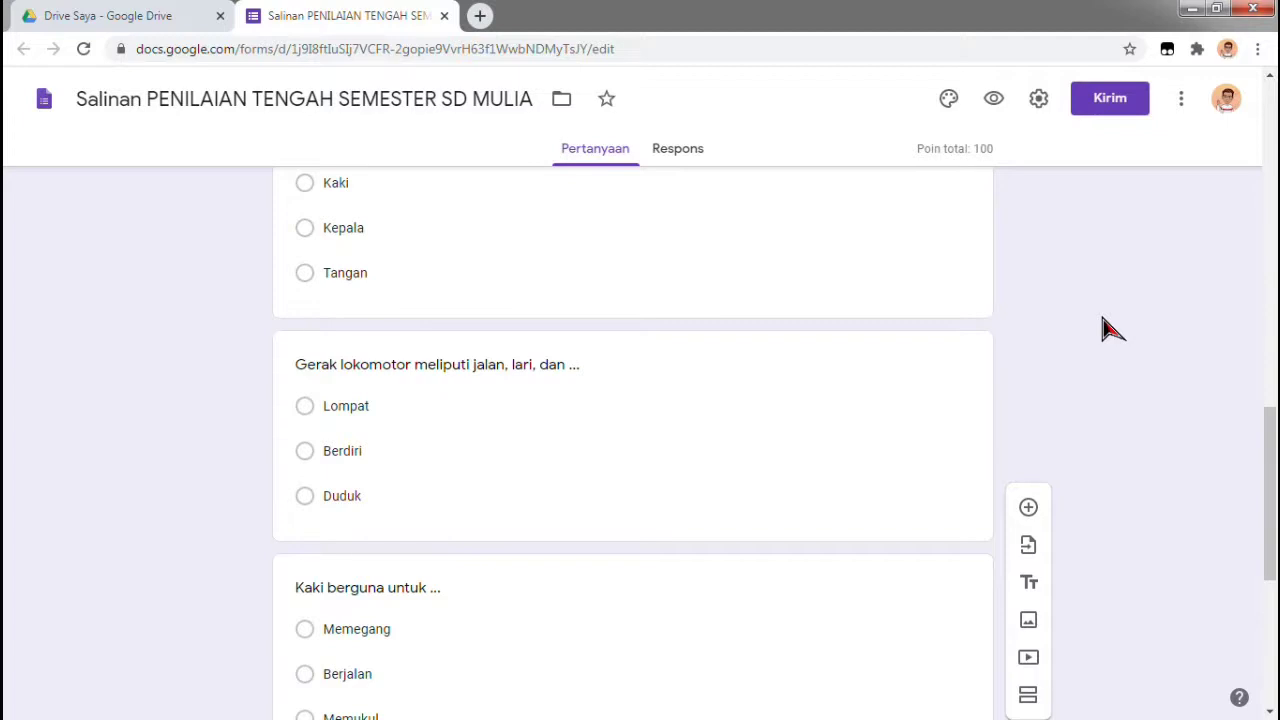
{"action": "scroll", "coordinate": [1110, 330], "scroll_direction": "up", "scroll_amount": 3}
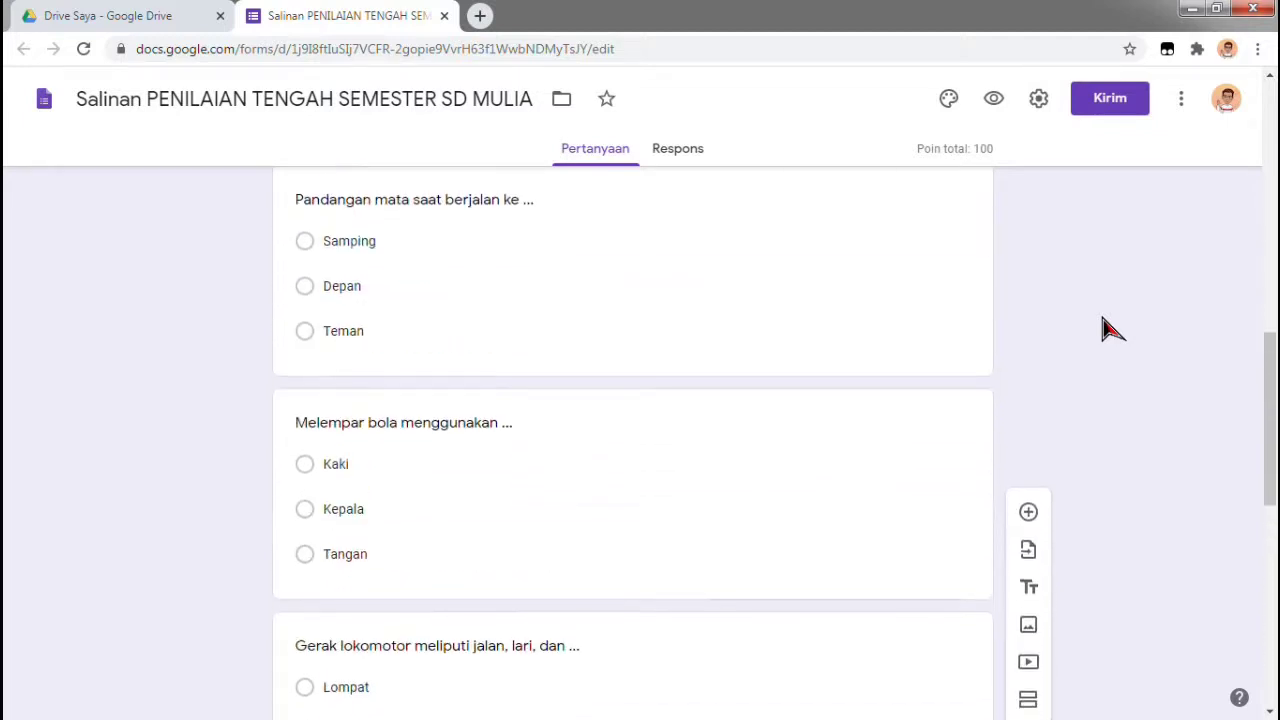
{"action": "scroll", "coordinate": [1110, 330], "scroll_direction": "up", "scroll_amount": 1}
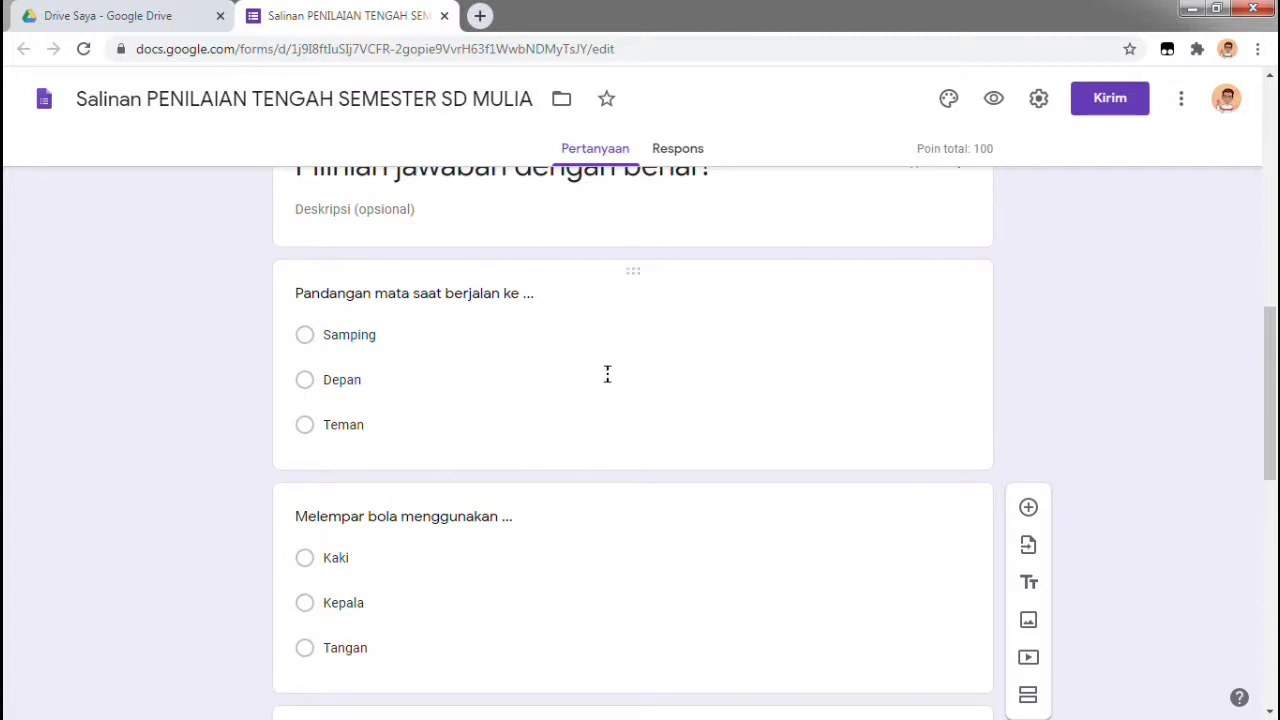
{"action": "scroll", "coordinate": [607, 373], "scroll_direction": "up", "scroll_amount": 1}
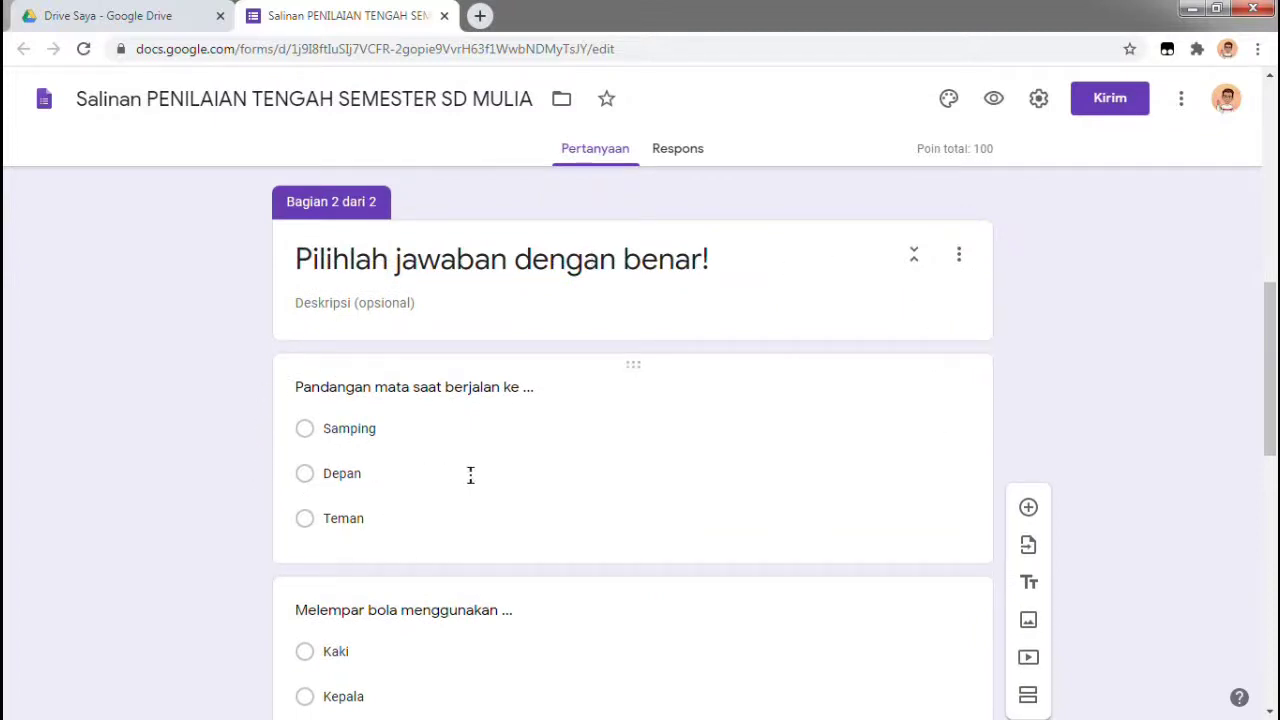
{"action": "scroll", "coordinate": [845, 413], "scroll_direction": "down", "scroll_amount": 3}
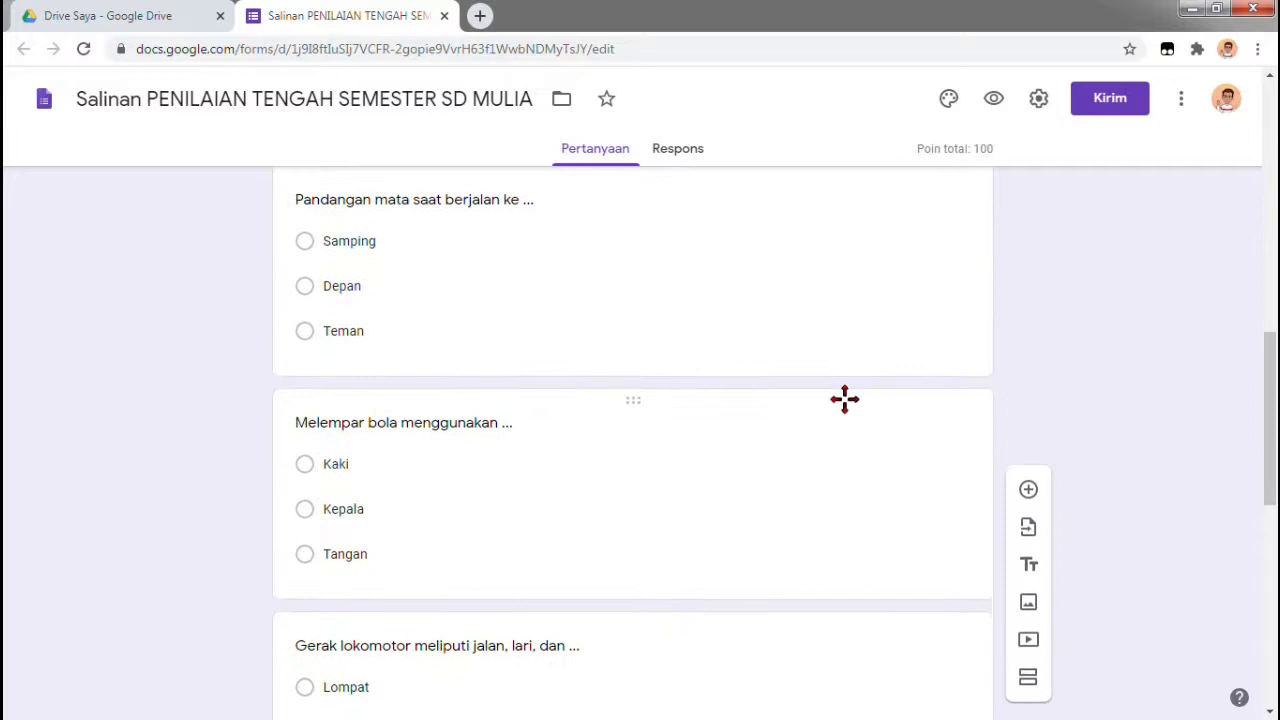
{"action": "scroll", "coordinate": [846, 405], "scroll_direction": "down", "scroll_amount": 1}
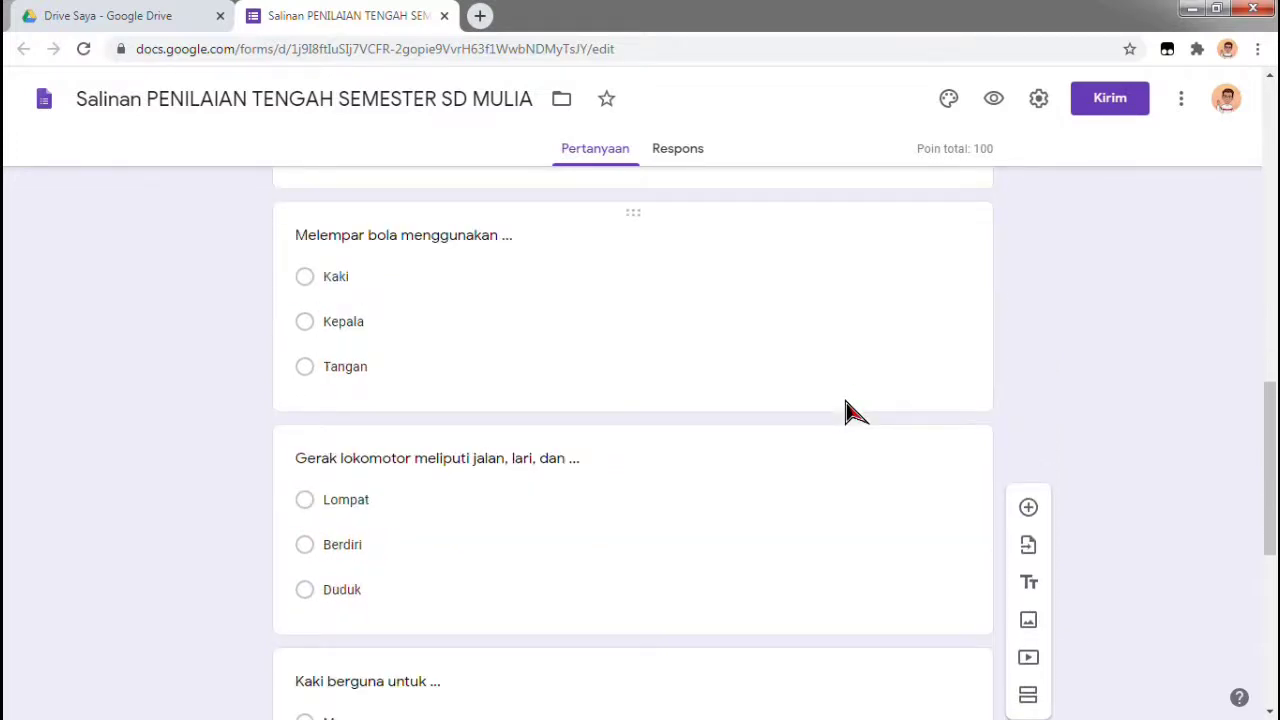
{"action": "scroll", "coordinate": [845, 413], "scroll_direction": "up", "scroll_amount": 11}
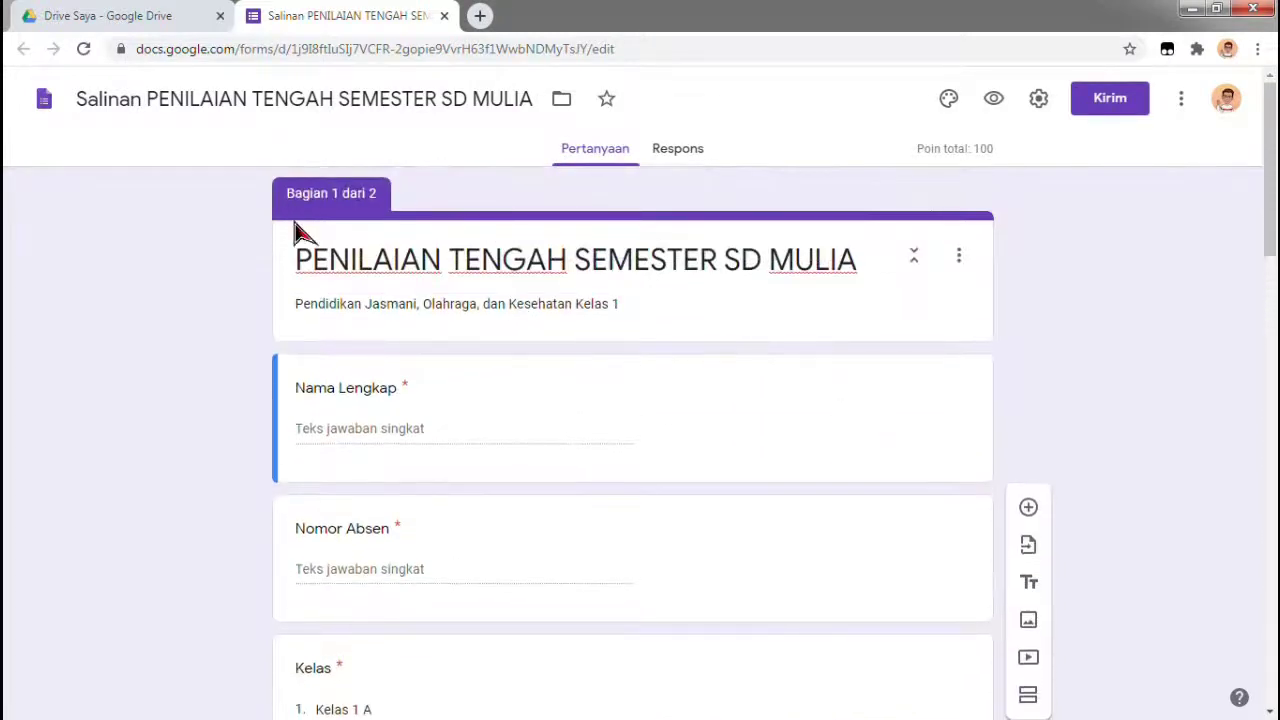
{"action": "scroll", "coordinate": [830, 310], "scroll_direction": "down", "scroll_amount": 2}
{"action": "scroll", "coordinate": [832, 318], "scroll_direction": "down", "scroll_amount": 5}
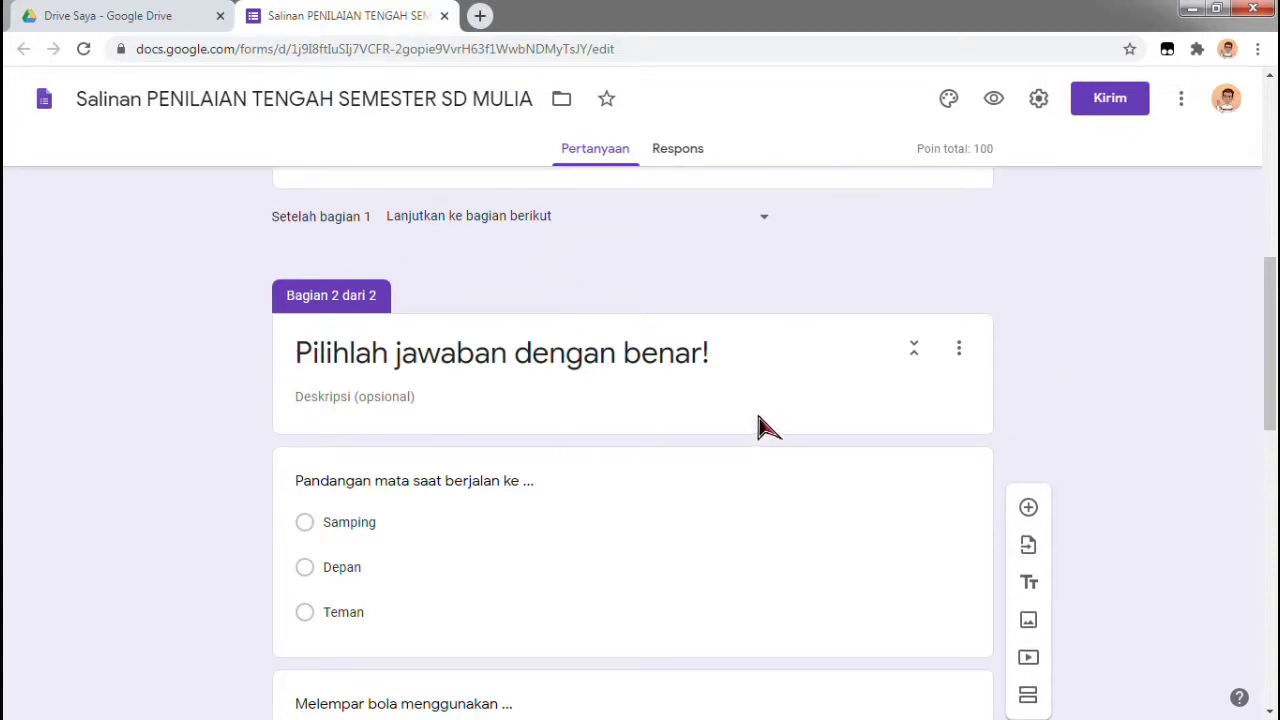
{"action": "scroll", "coordinate": [760, 395], "scroll_direction": "down", "scroll_amount": 1}
{"action": "scroll", "coordinate": [758, 390], "scroll_direction": "down", "scroll_amount": 9}
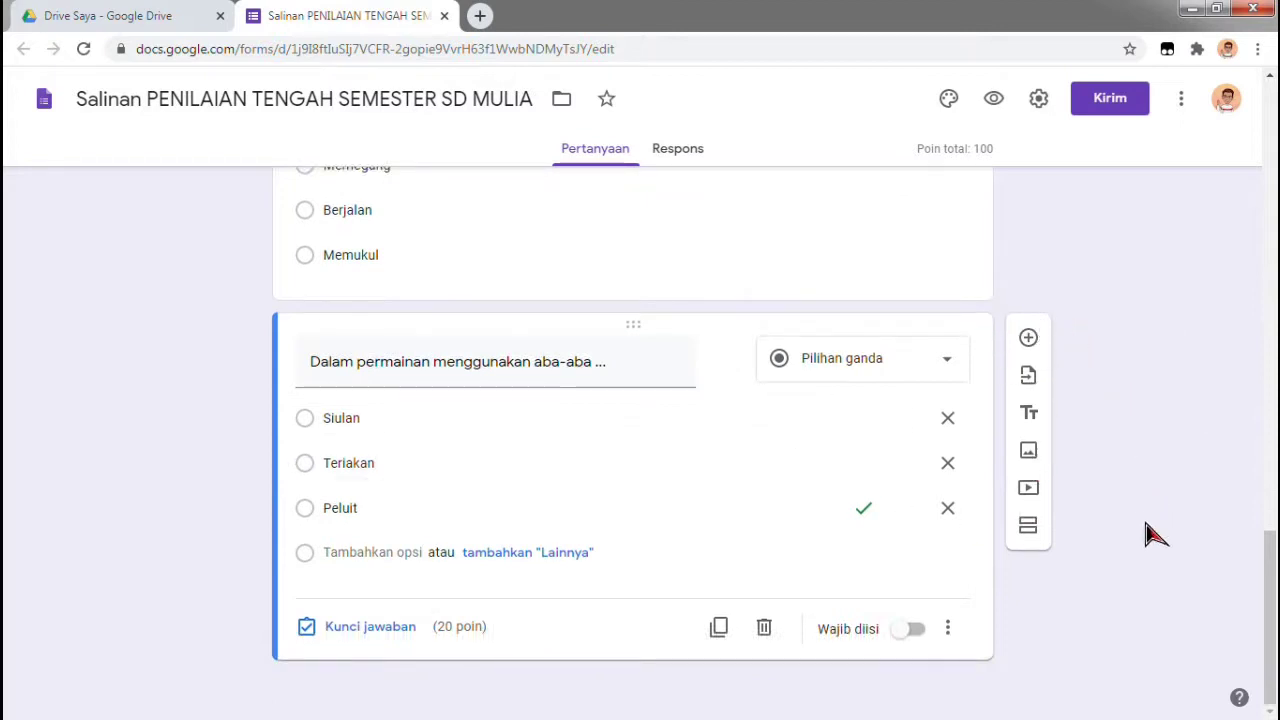
Add a section titled 'Isilah dengan jawaban yang tepat!' with description 'Isilah dengan huruf kecil semua (nonkapital)'
{"action": "left_click", "coordinate": [1032, 530]}
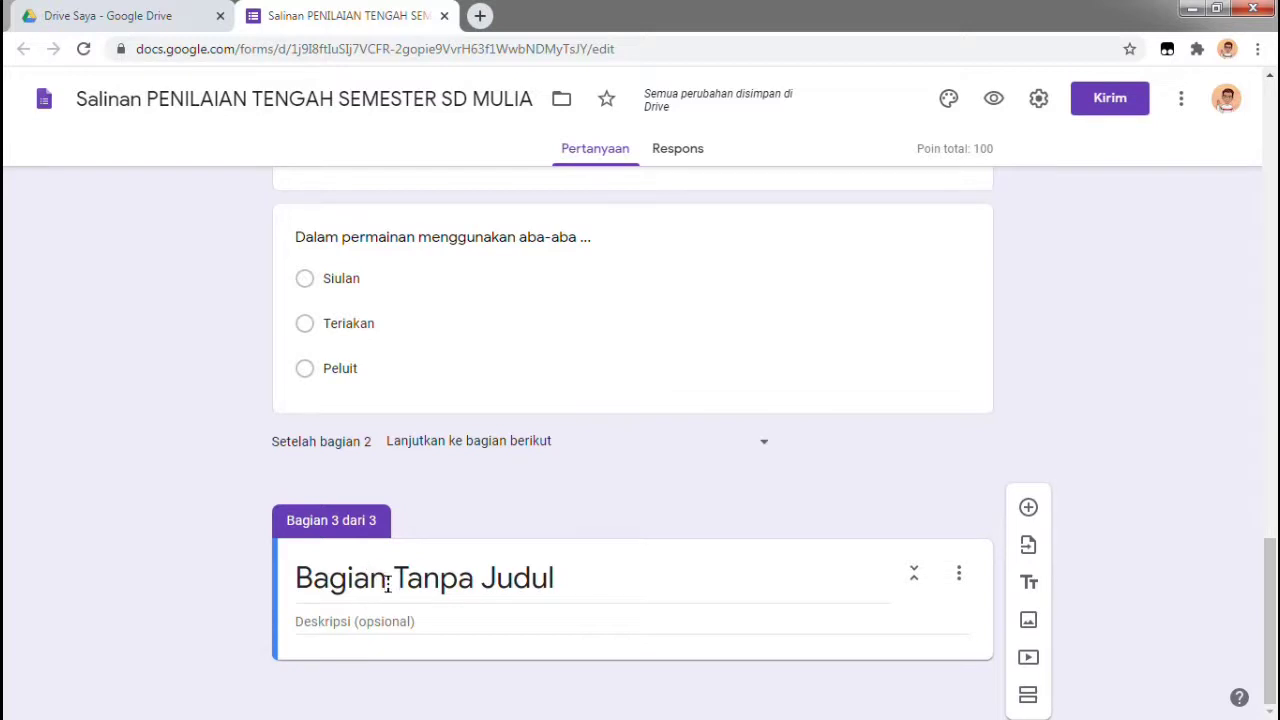
{"action": "left_click", "coordinate": [387, 584]}
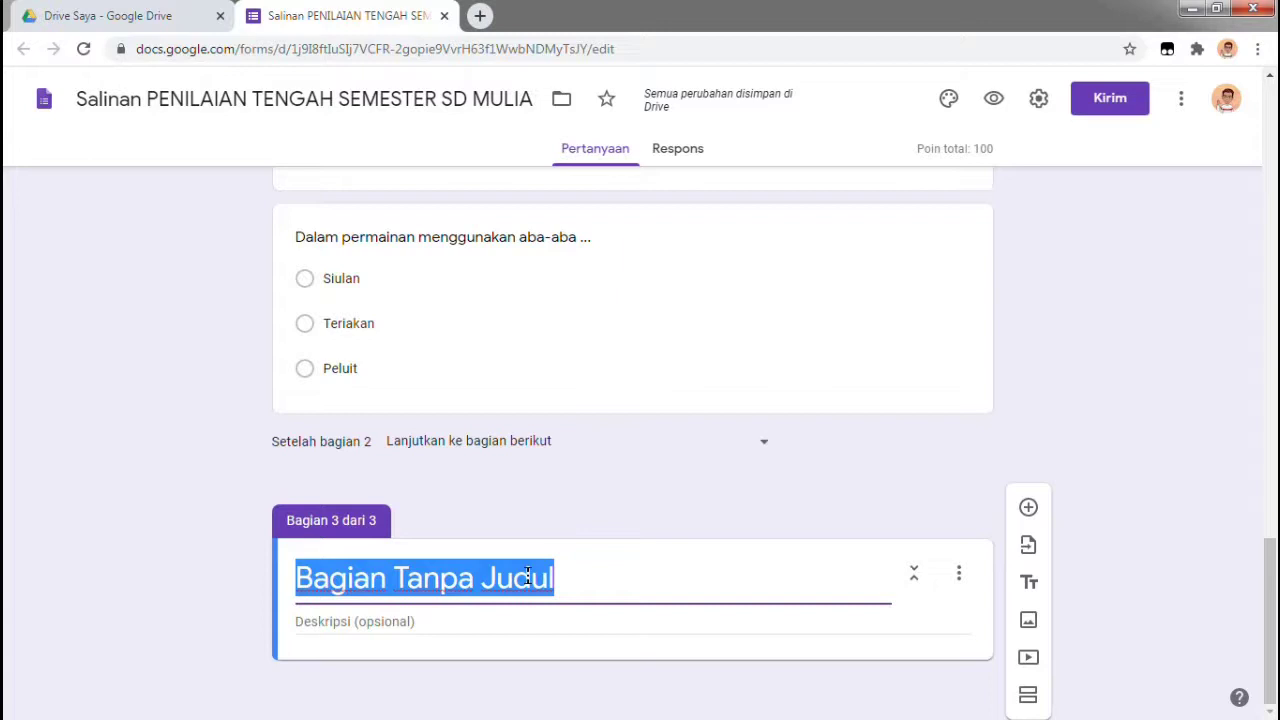
{"action": "type", "text": "Isilah dengan jawaban yang tepat!"}
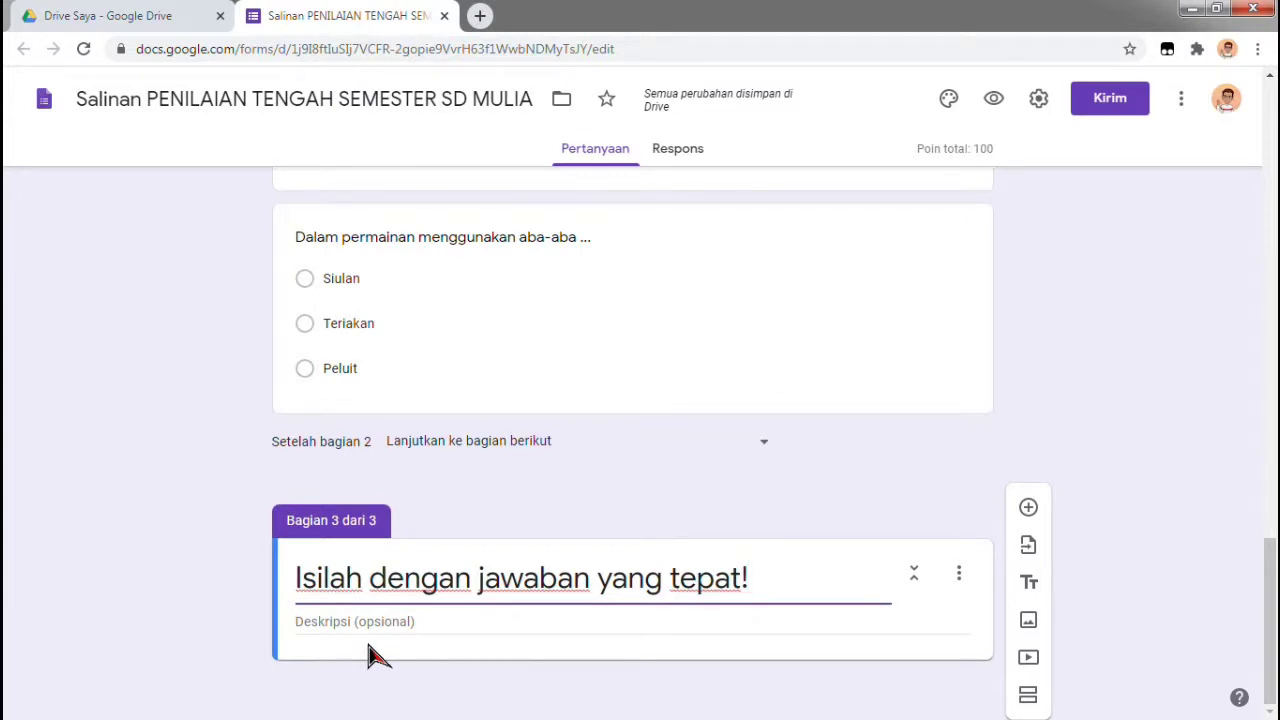
{"action": "left_click", "coordinate": [370, 620]}
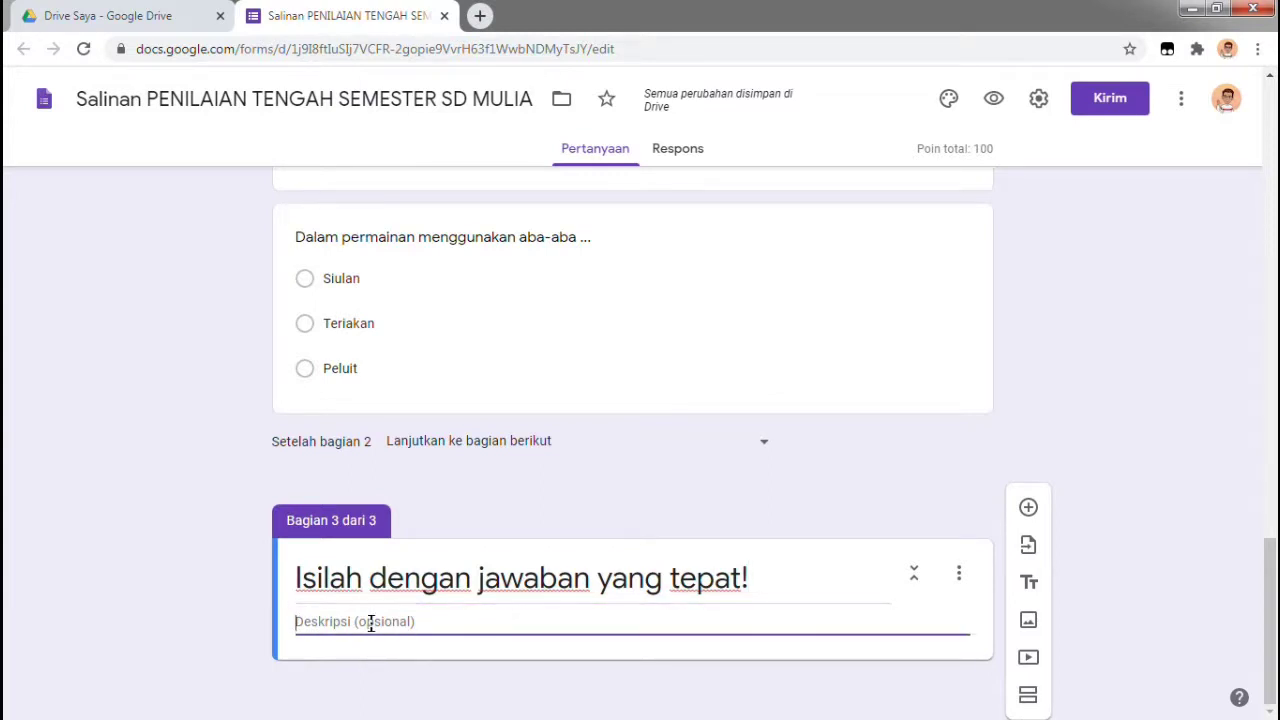
{"action": "type", "text": "Isilah "}
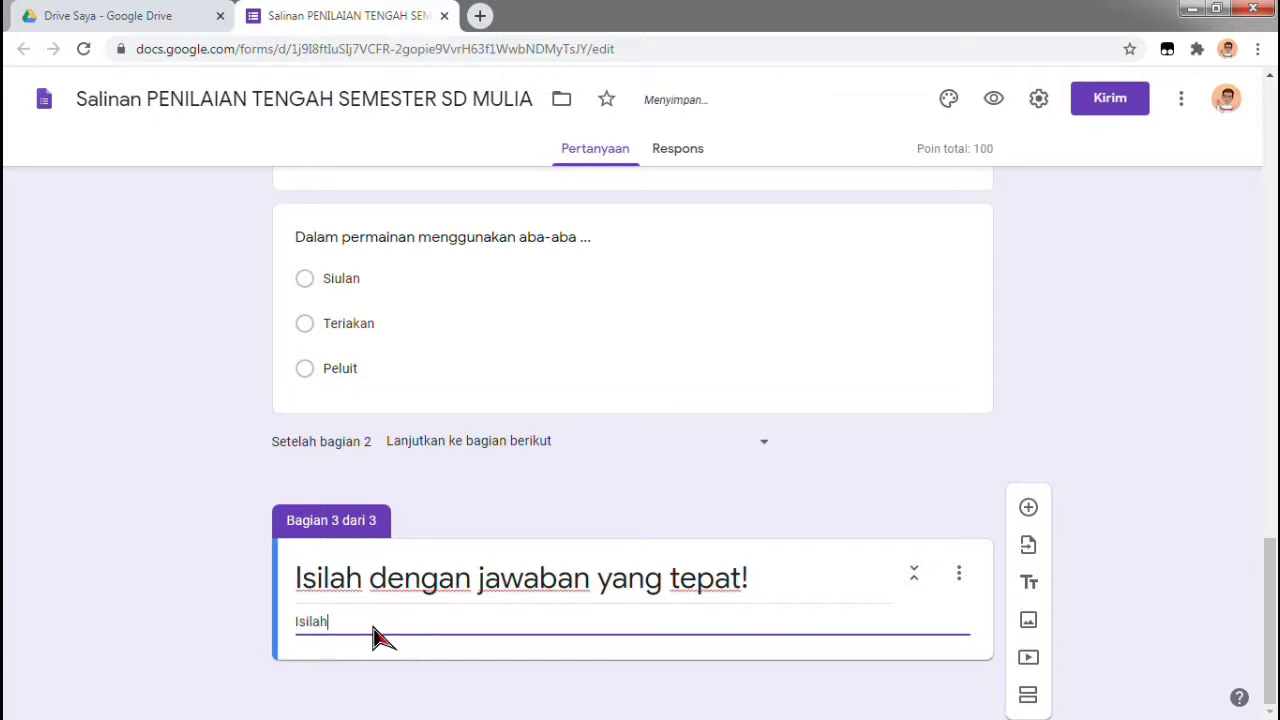
{"action": "type", "text": "dengan huruf kecil semua (nonkapital)"}
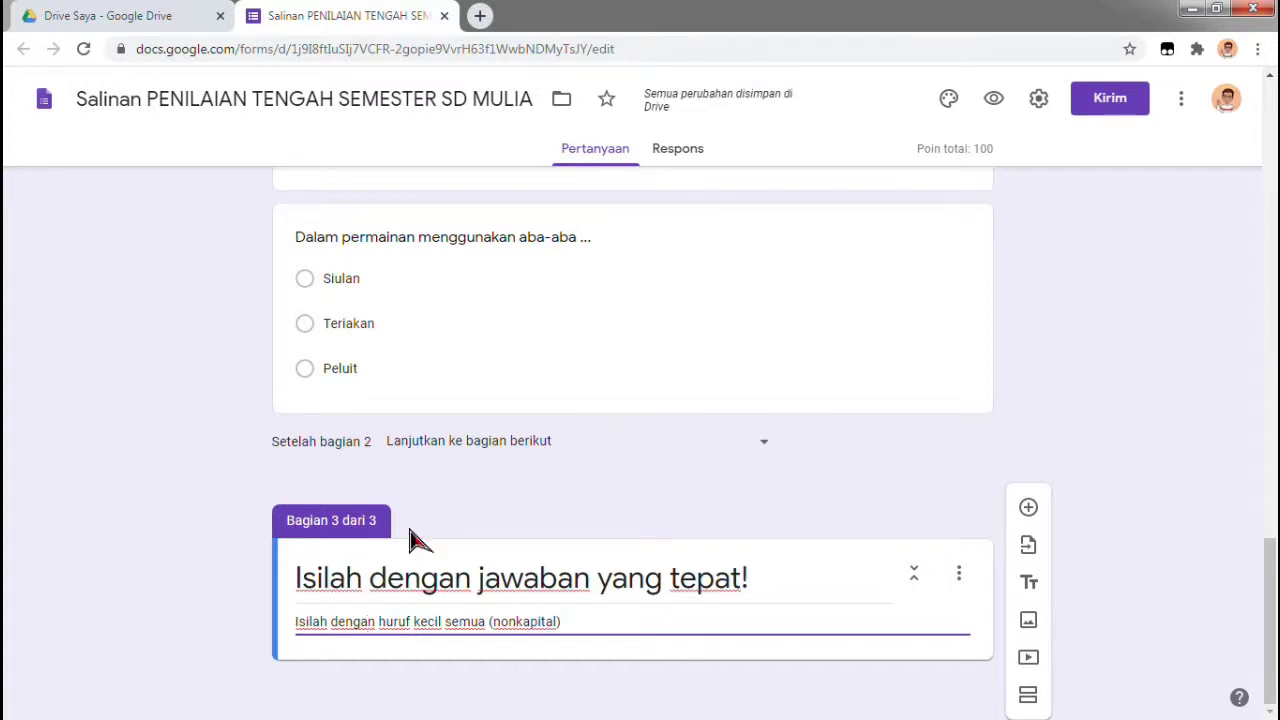
{"action": "left_click", "coordinate": [1203, 524]}
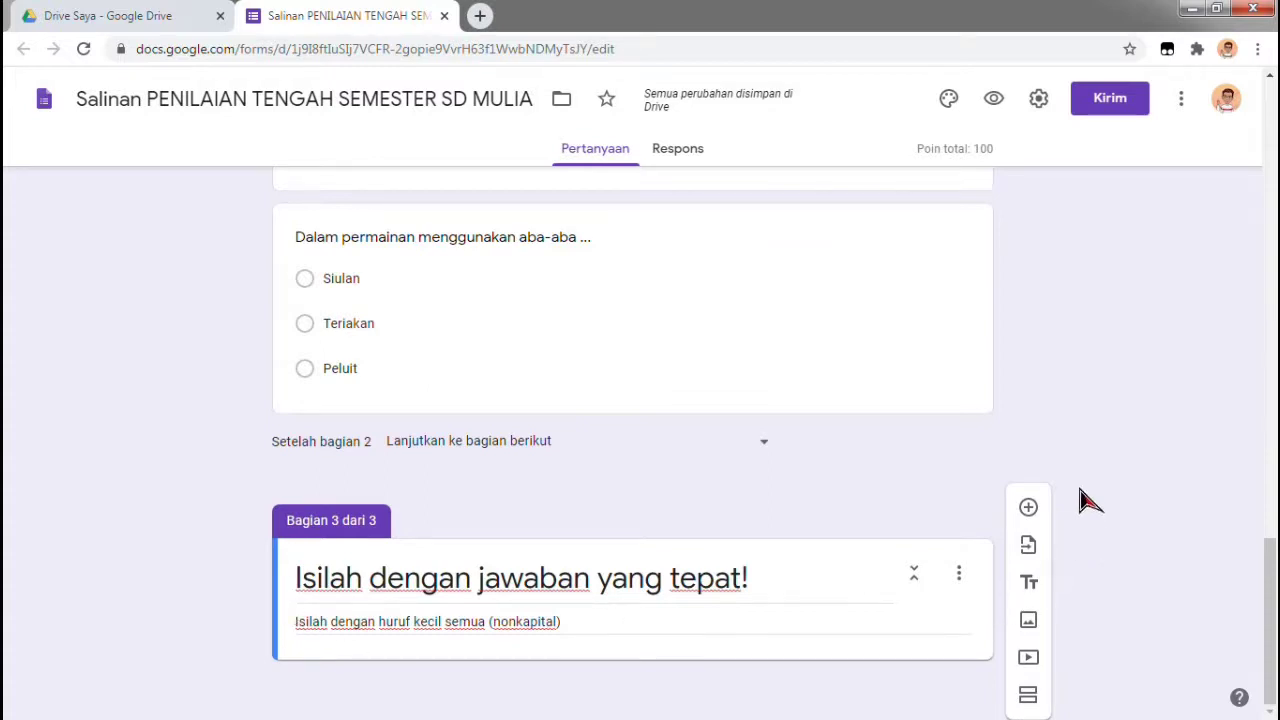
Add the Jawaban singkat question 'Sebelum berolahraga kita harus melakukan ...' to section 3
{"action": "left_click", "coordinate": [1029, 510]}
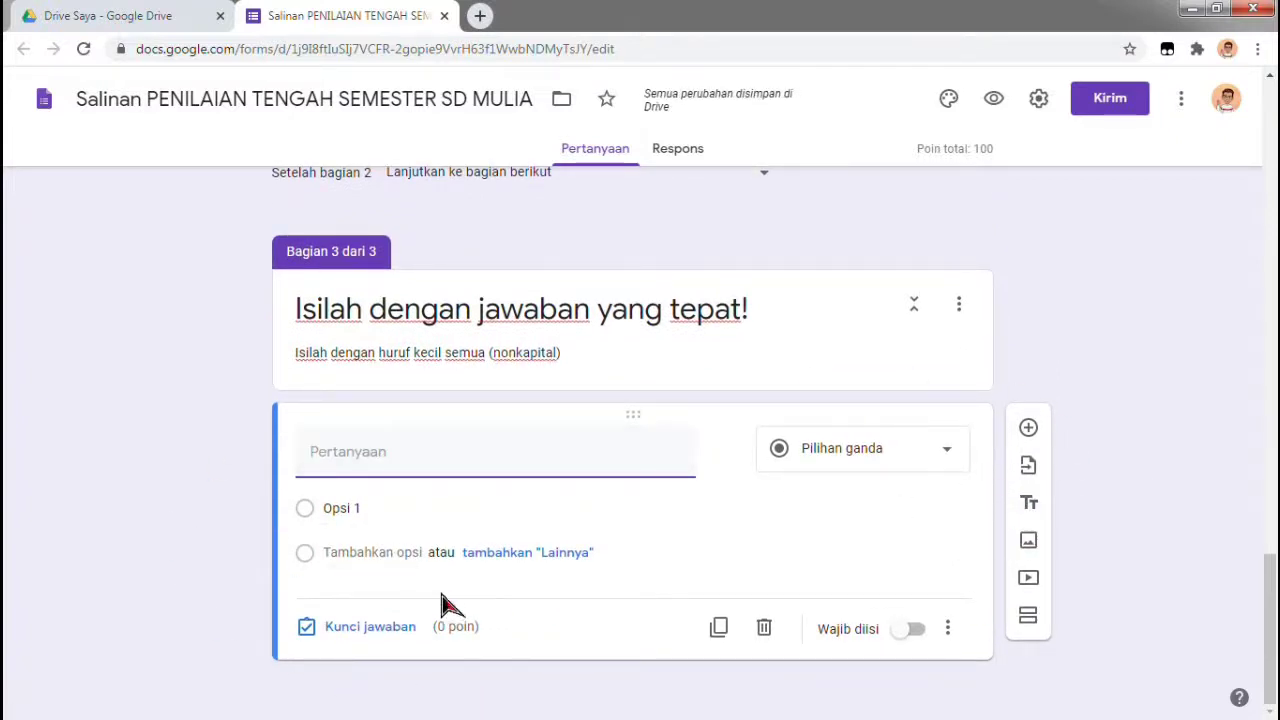
{"action": "mouse_move", "coordinate": [499, 449]}
{"action": "type", "text": "Sebelu"}
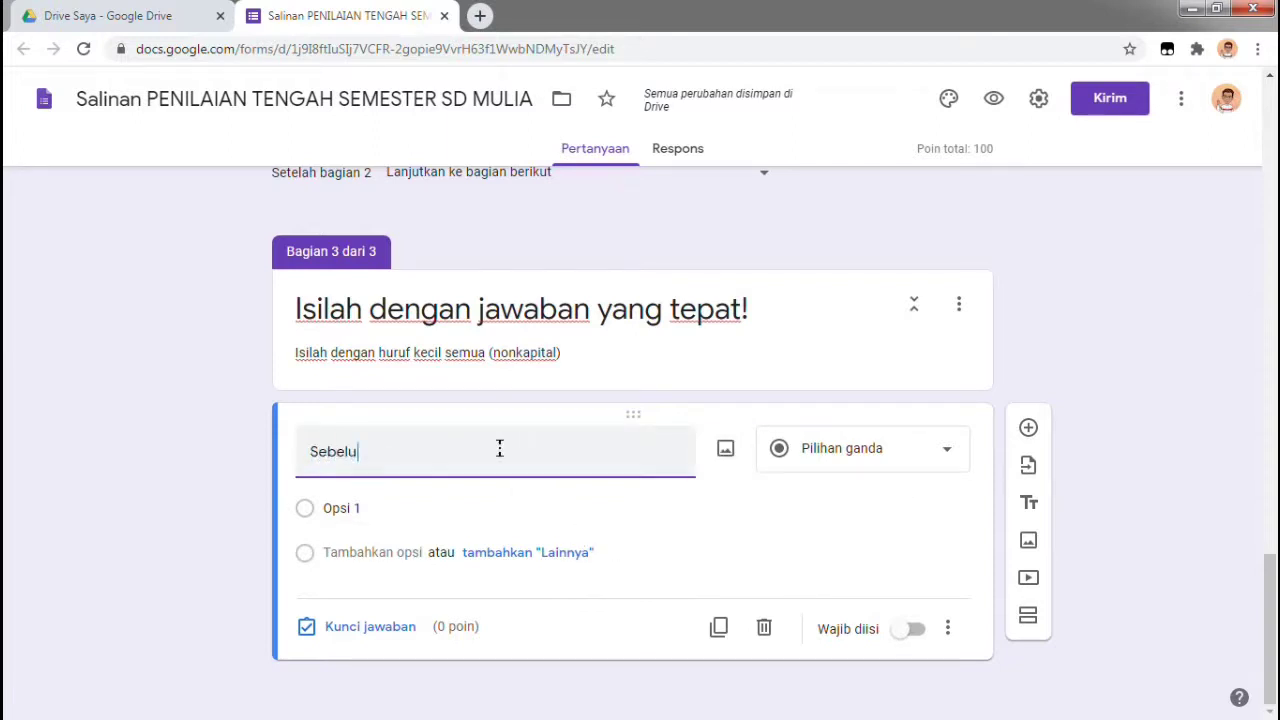
{"action": "type", "text": "m berolah"}
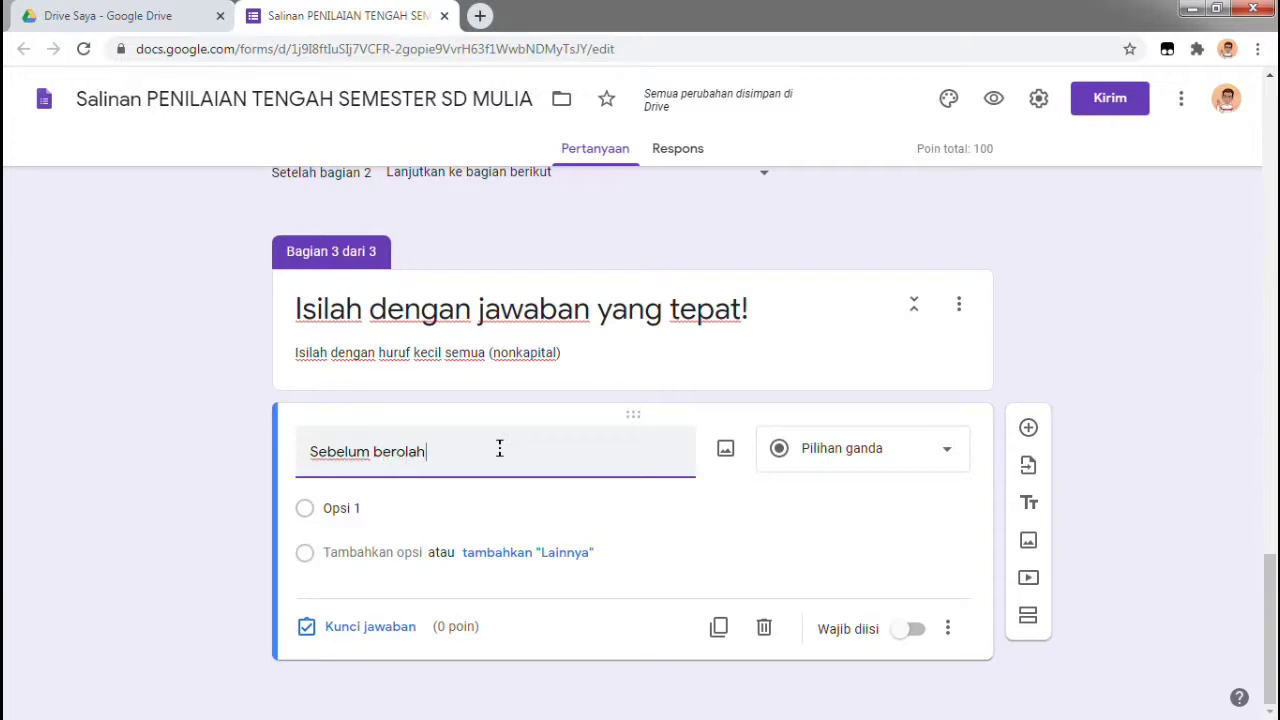
{"action": "type", "text": "raga"}
{"action": "key", "text": "BackSpace"}
{"action": "type", "text": "ga k"}
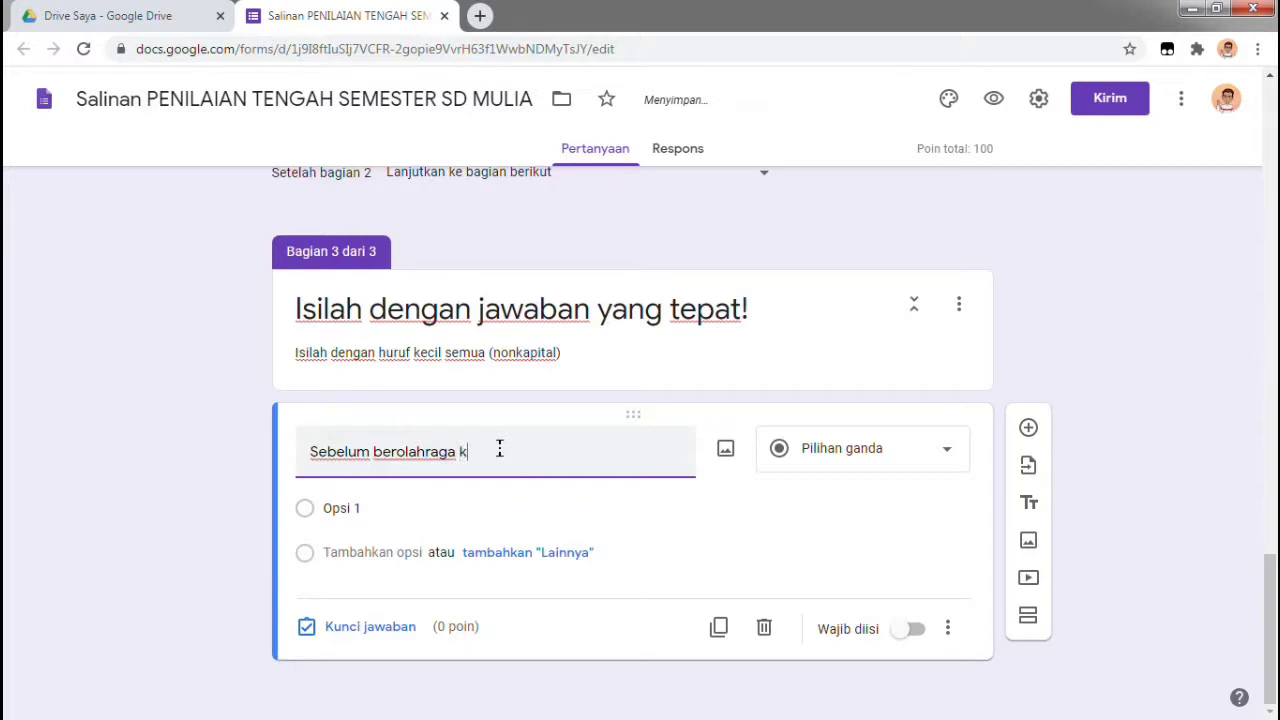
{"action": "type", "text": "ita harus me"}
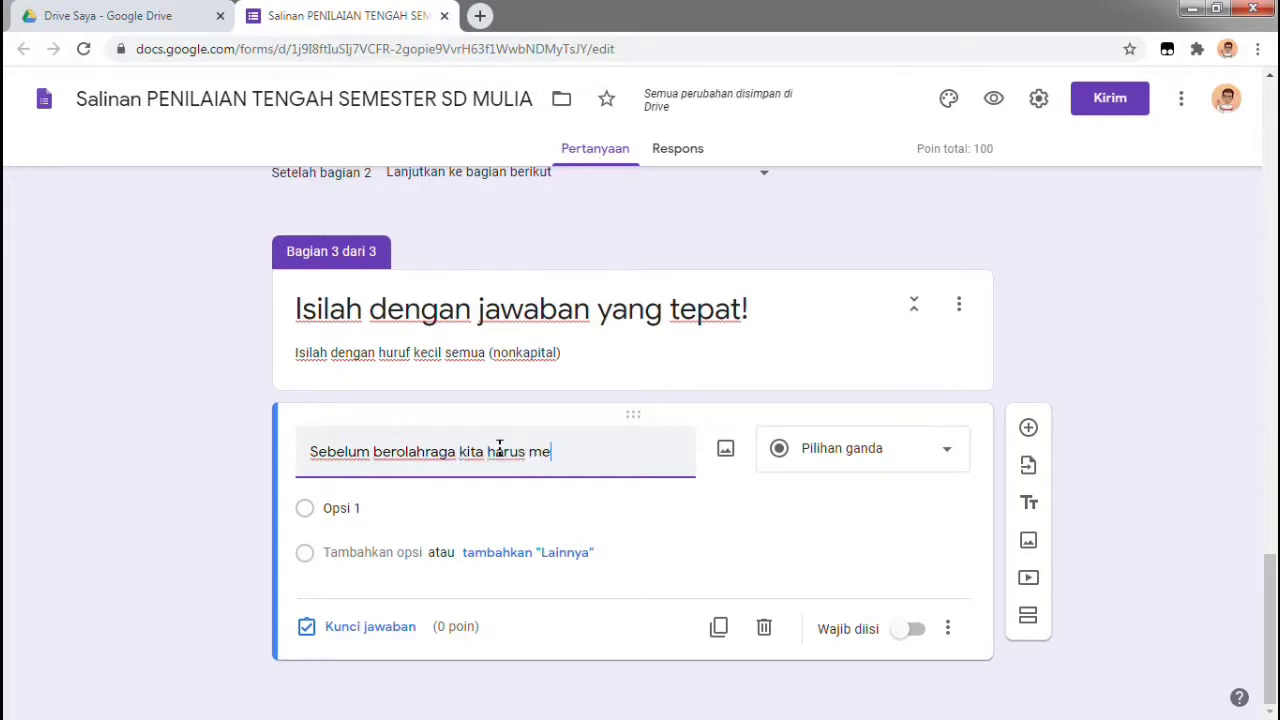
{"action": "type", "text": "lakukan ..."}
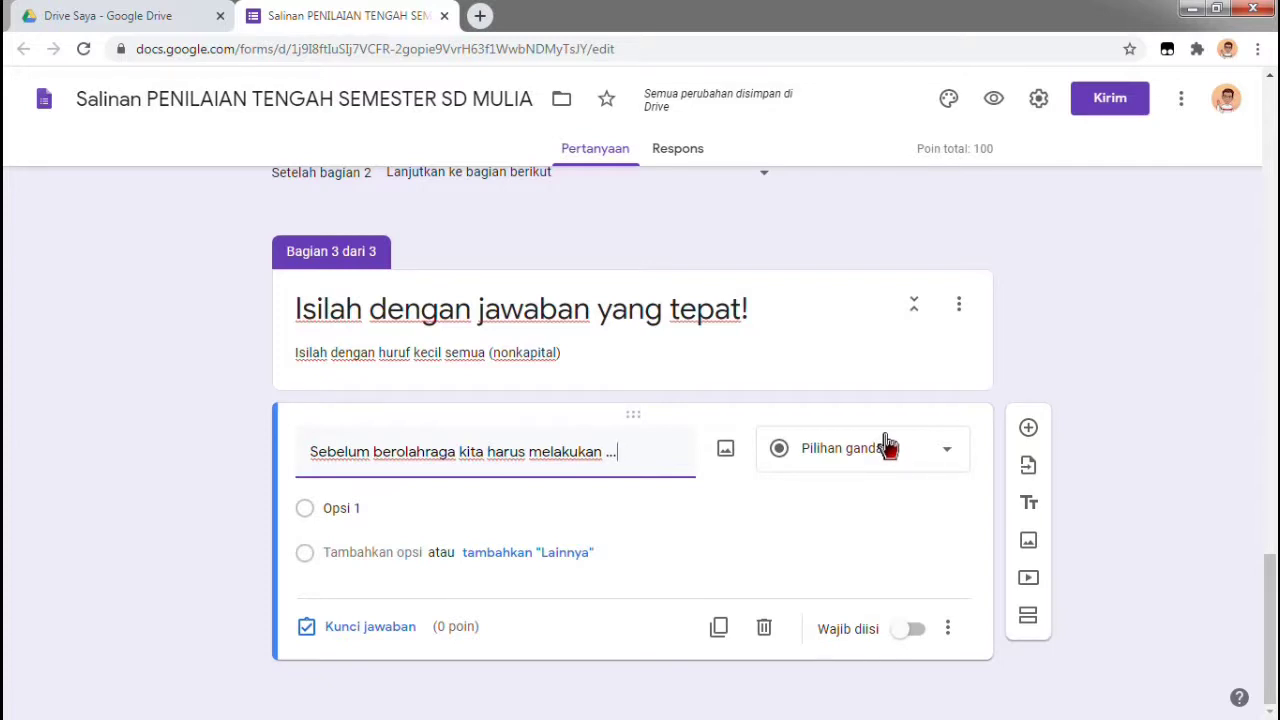
{"action": "left_click", "coordinate": [889, 452]}
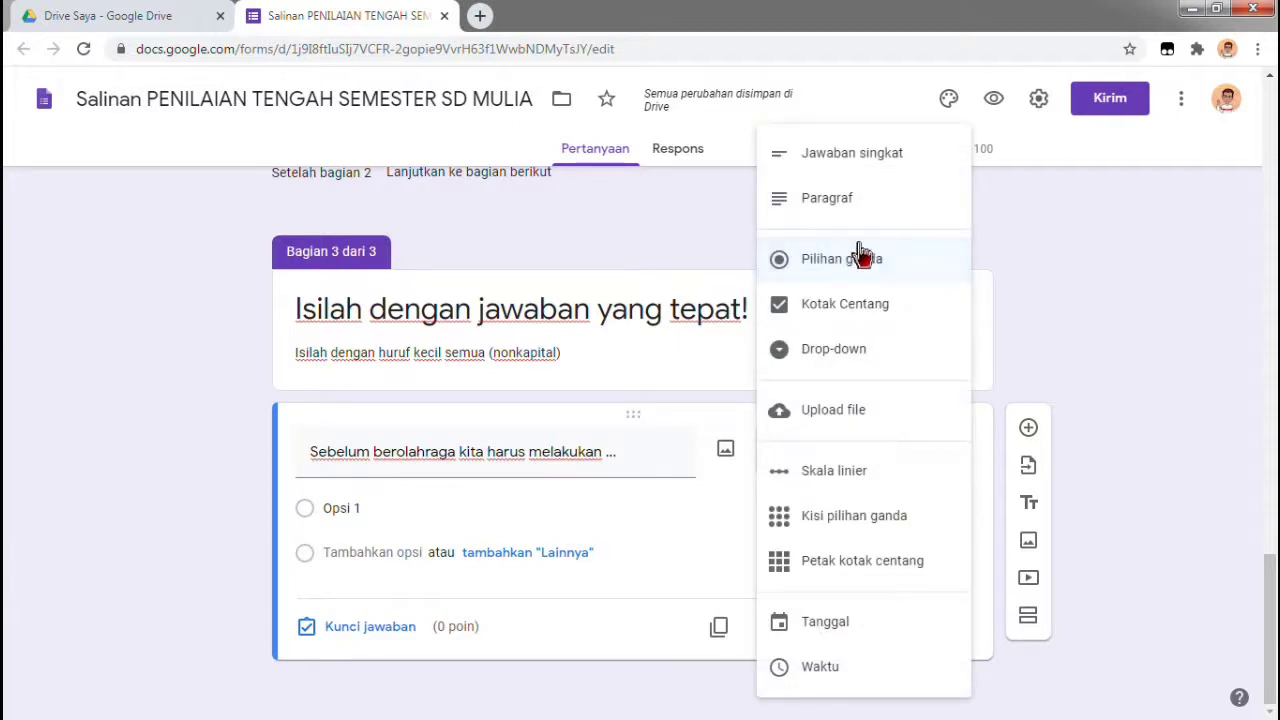
{"action": "left_click", "coordinate": [856, 162]}
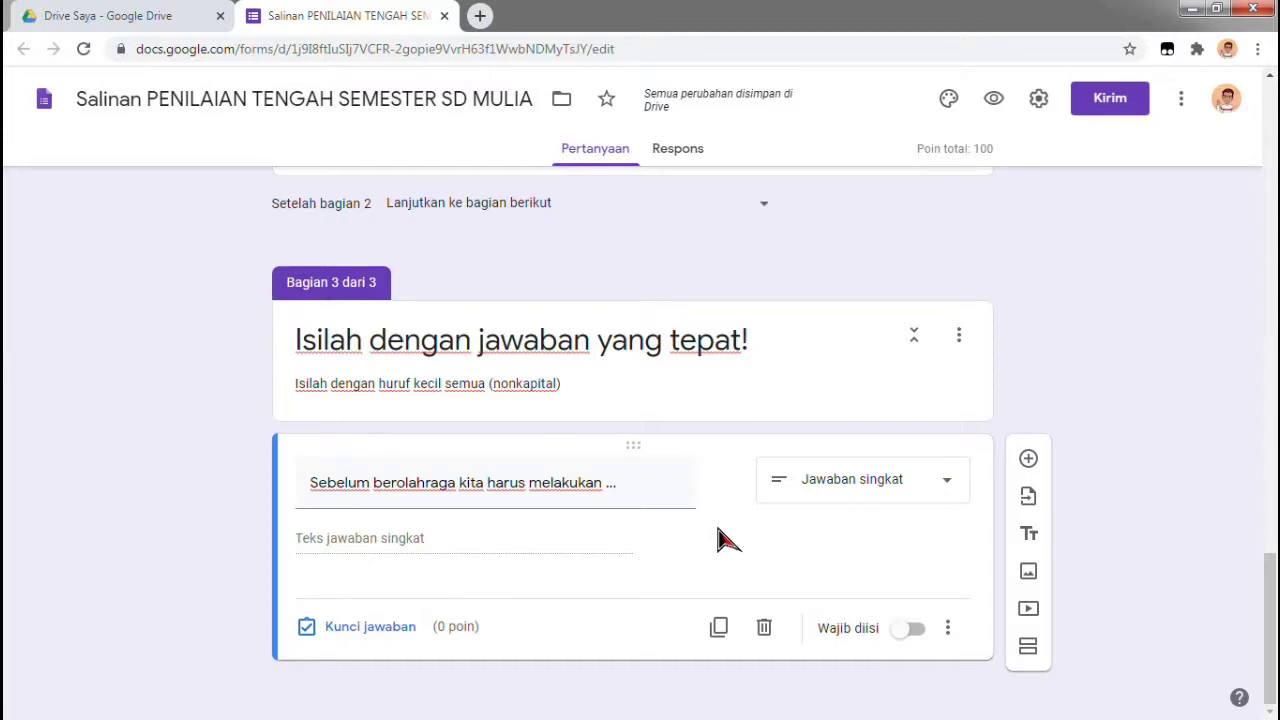
In the answer key, enter pemanasan, Pemanasan and PEMANASAN as accepted answers
{"action": "left_click", "coordinate": [405, 630]}
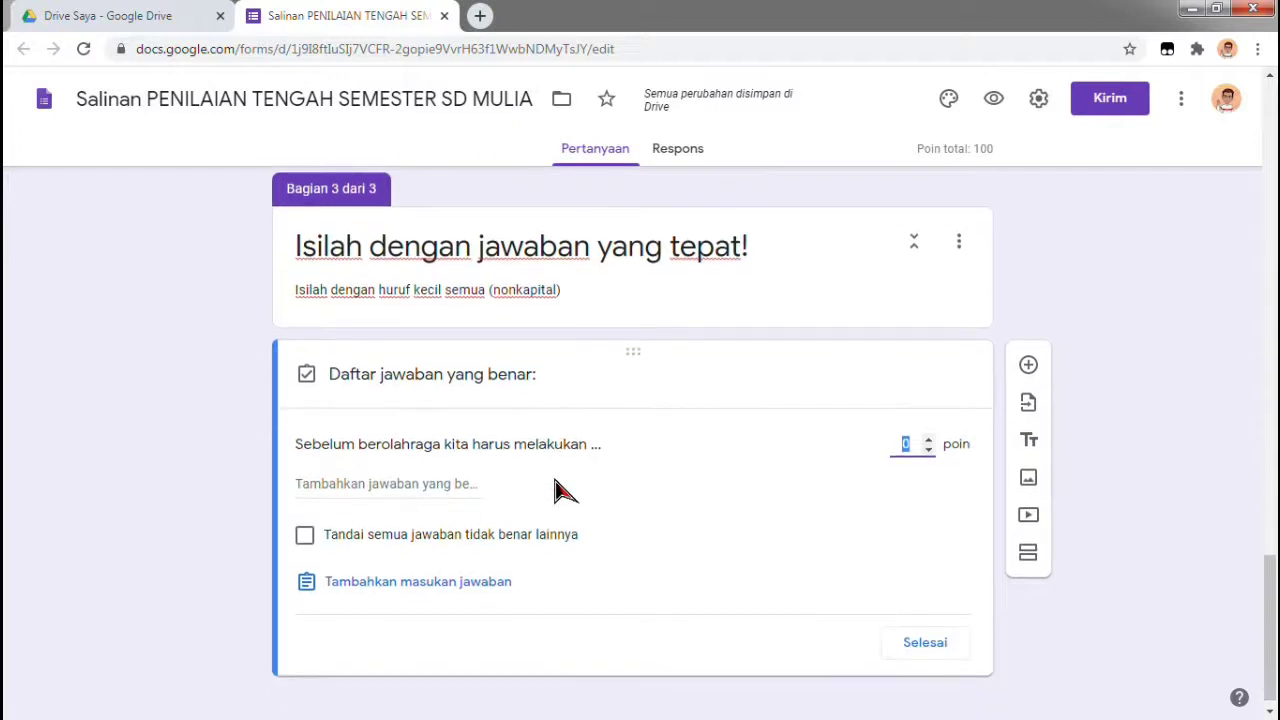
{"action": "left_click", "coordinate": [458, 486]}
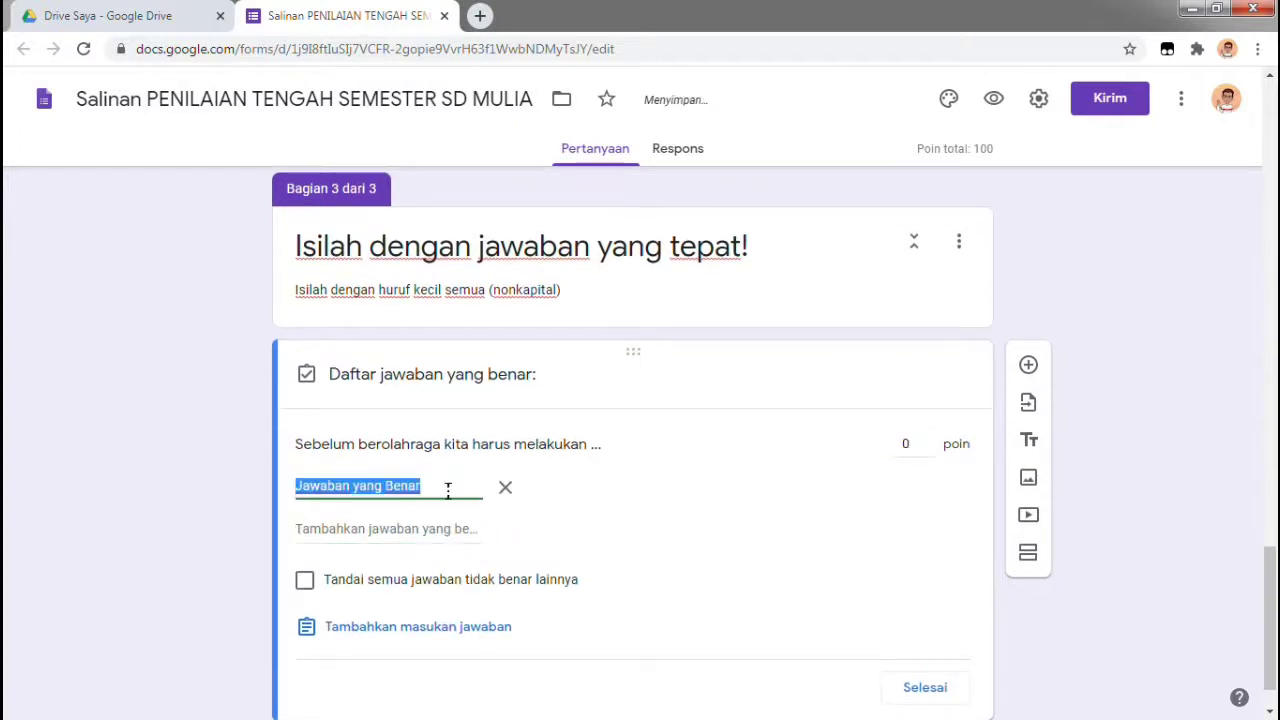
{"action": "type", "text": "pemanasan"}
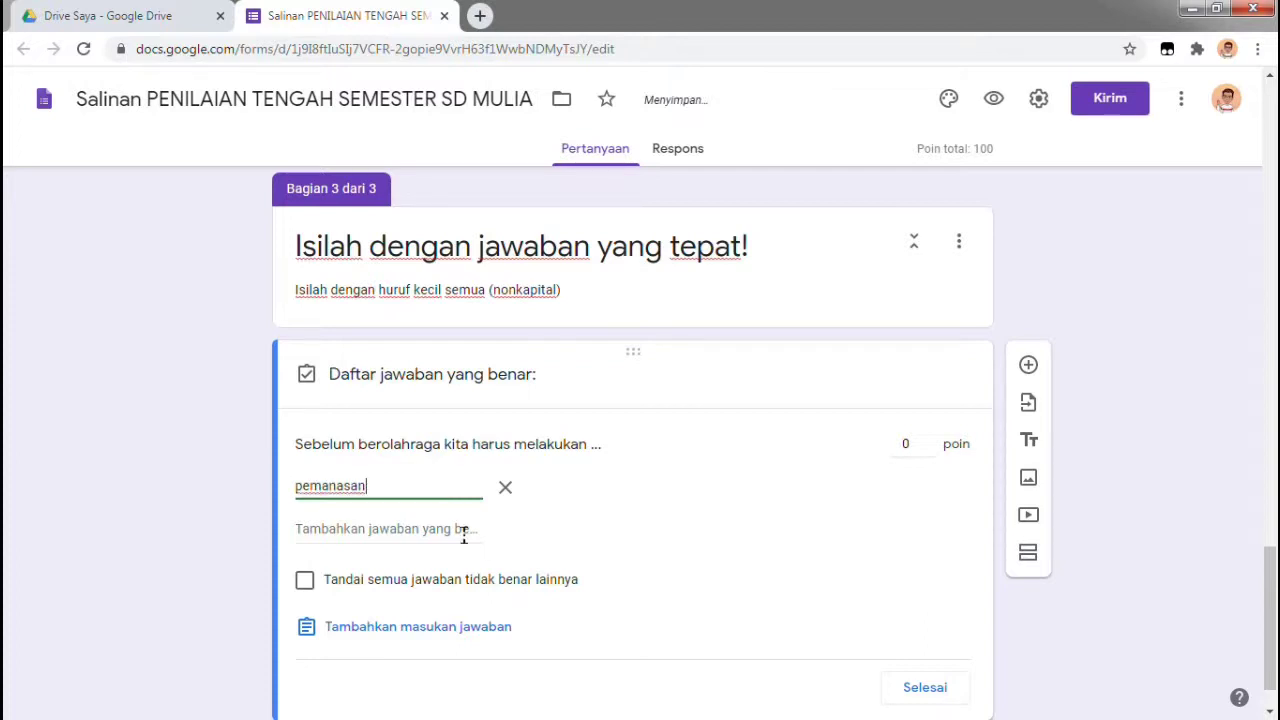
{"action": "left_click", "coordinate": [463, 529]}
{"action": "type", "text": "Pemanasan"}
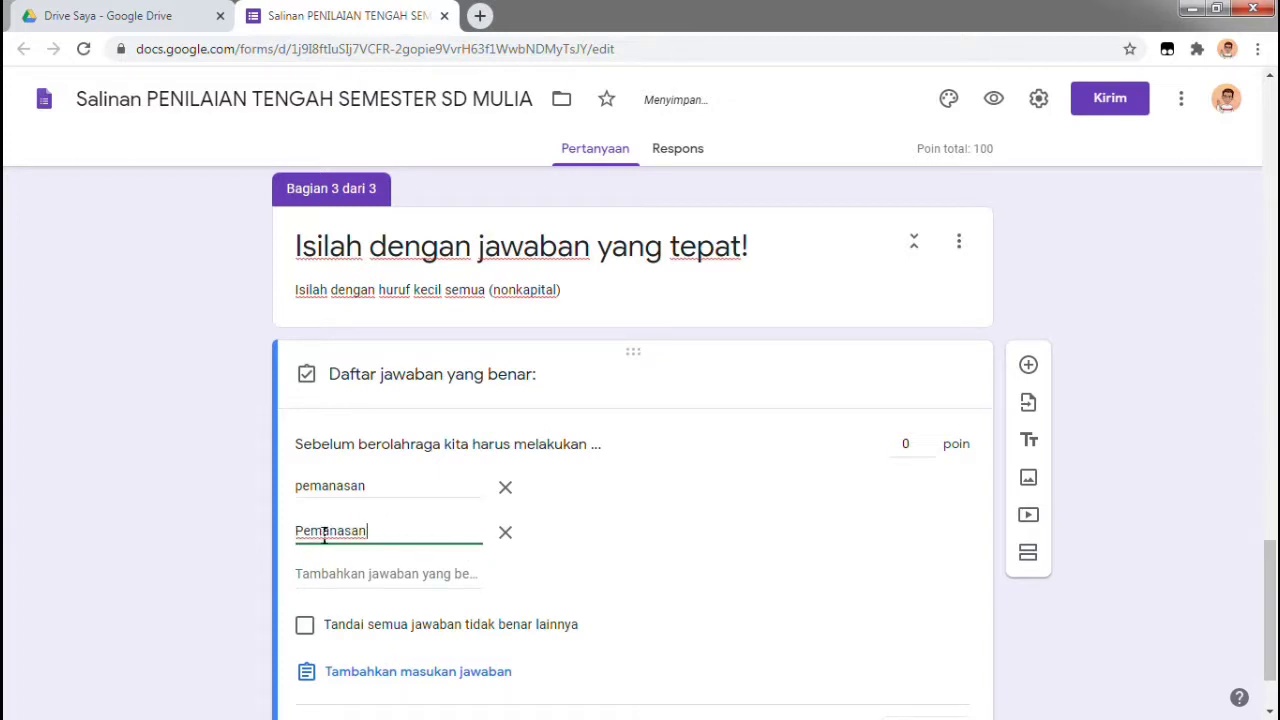
{"action": "left_click", "coordinate": [411, 574]}
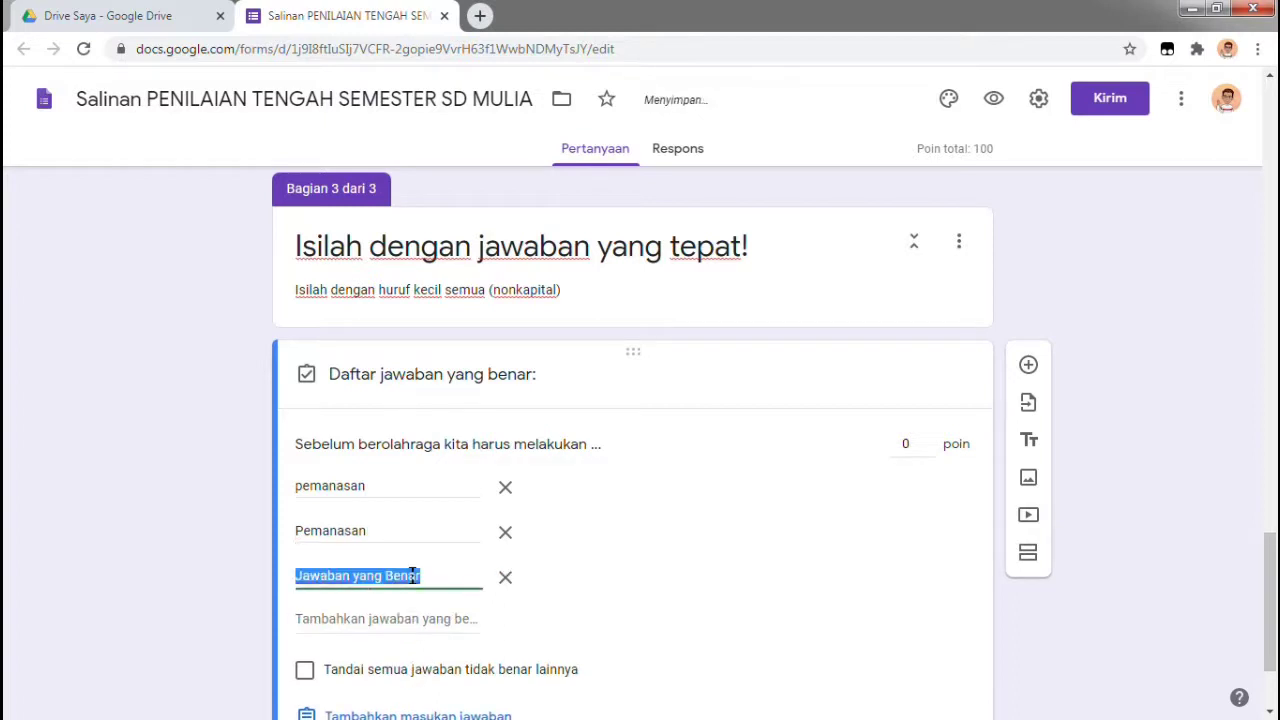
{"action": "type", "text": "PEMA"}
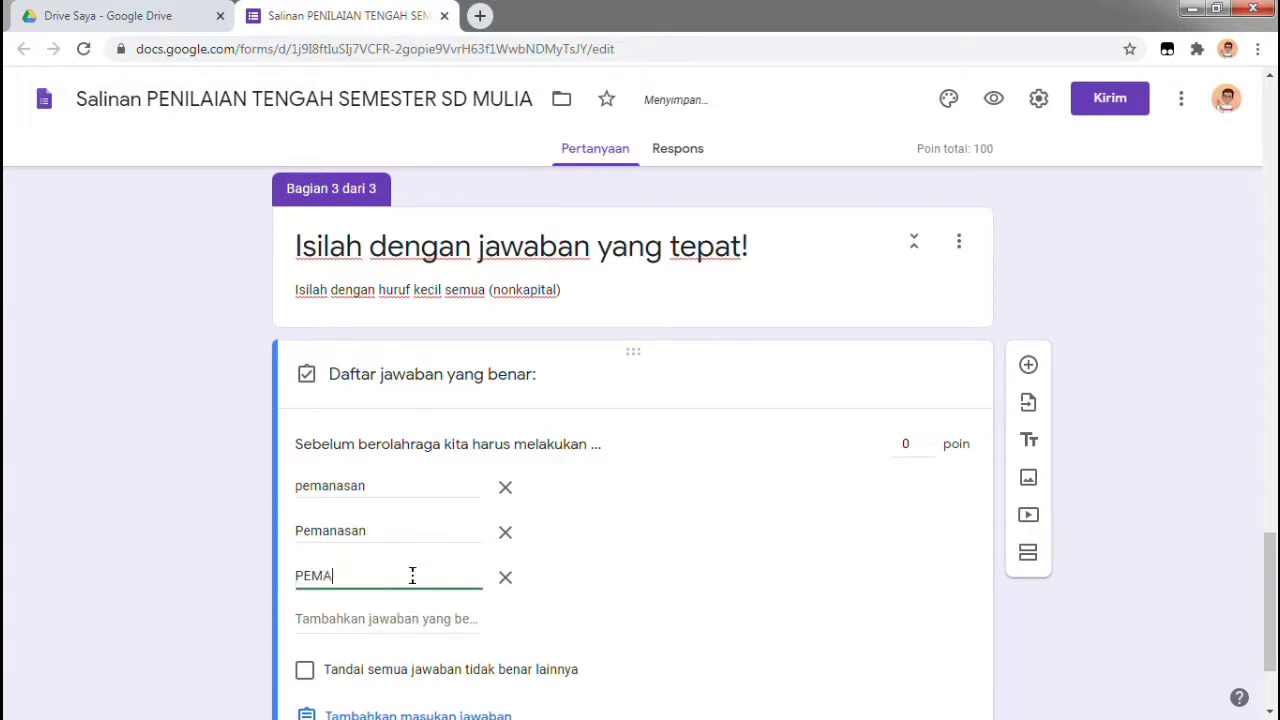
{"action": "type", "text": "NASAN"}
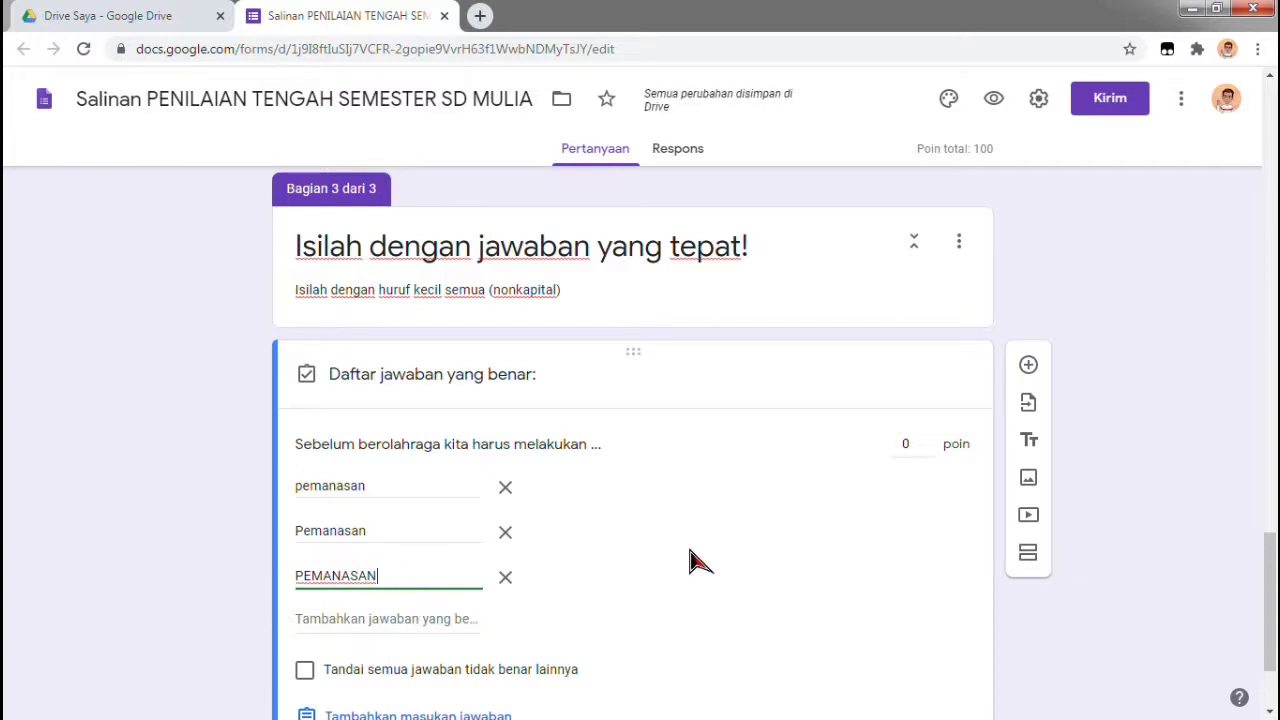
{"action": "scroll", "coordinate": [691, 560], "scroll_direction": "down", "scroll_amount": 1}
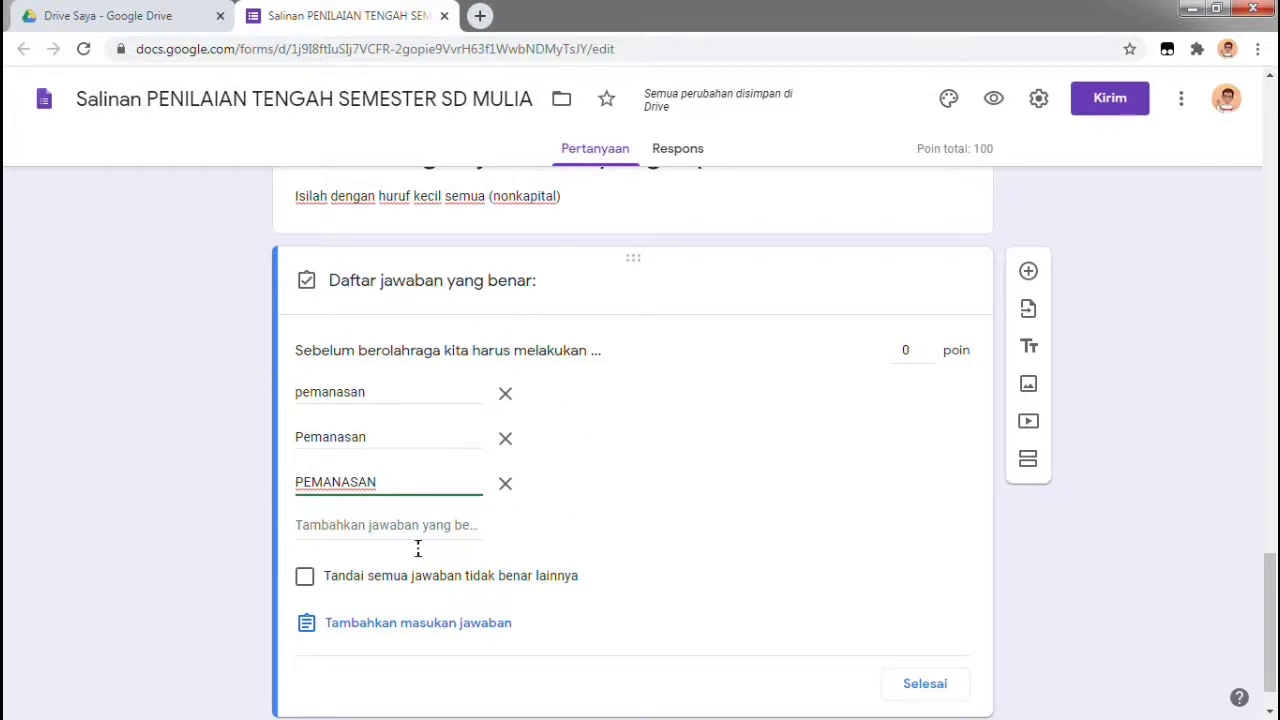
{"action": "scroll", "coordinate": [700, 509], "scroll_direction": "down", "scroll_amount": 1}
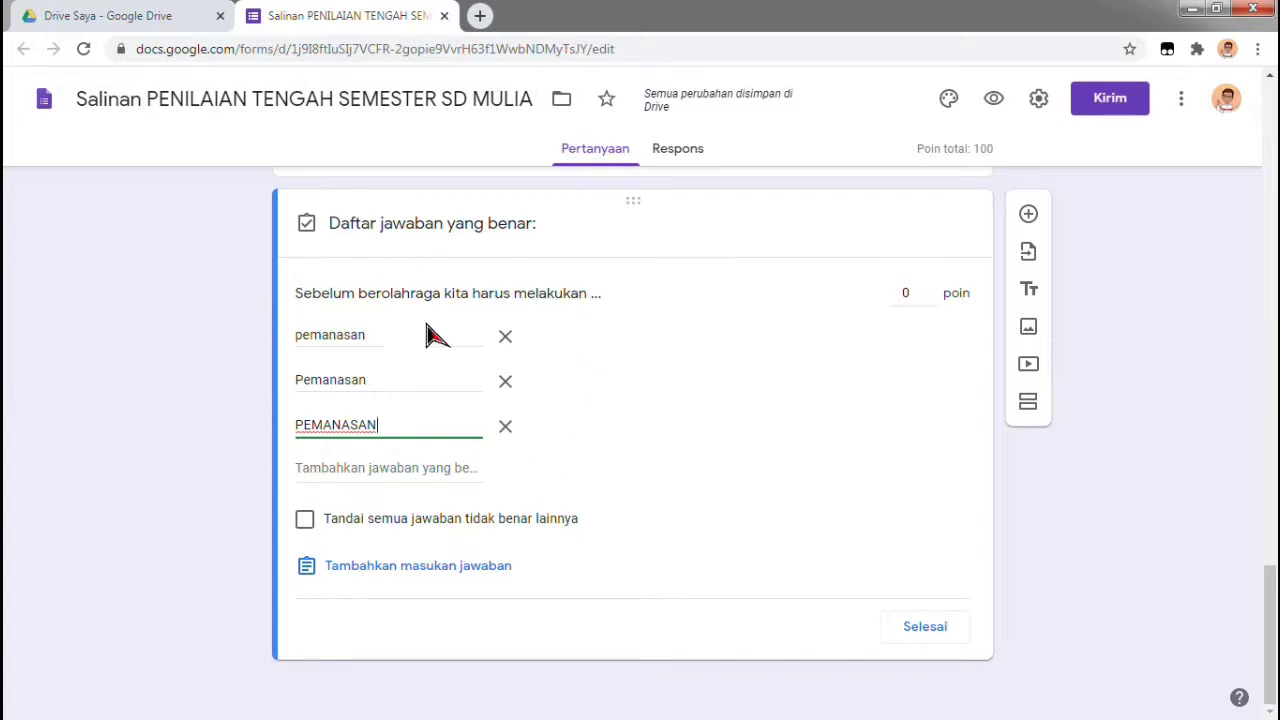
Set the question to 25 points and save its answer key
{"action": "left_click", "coordinate": [914, 293]}
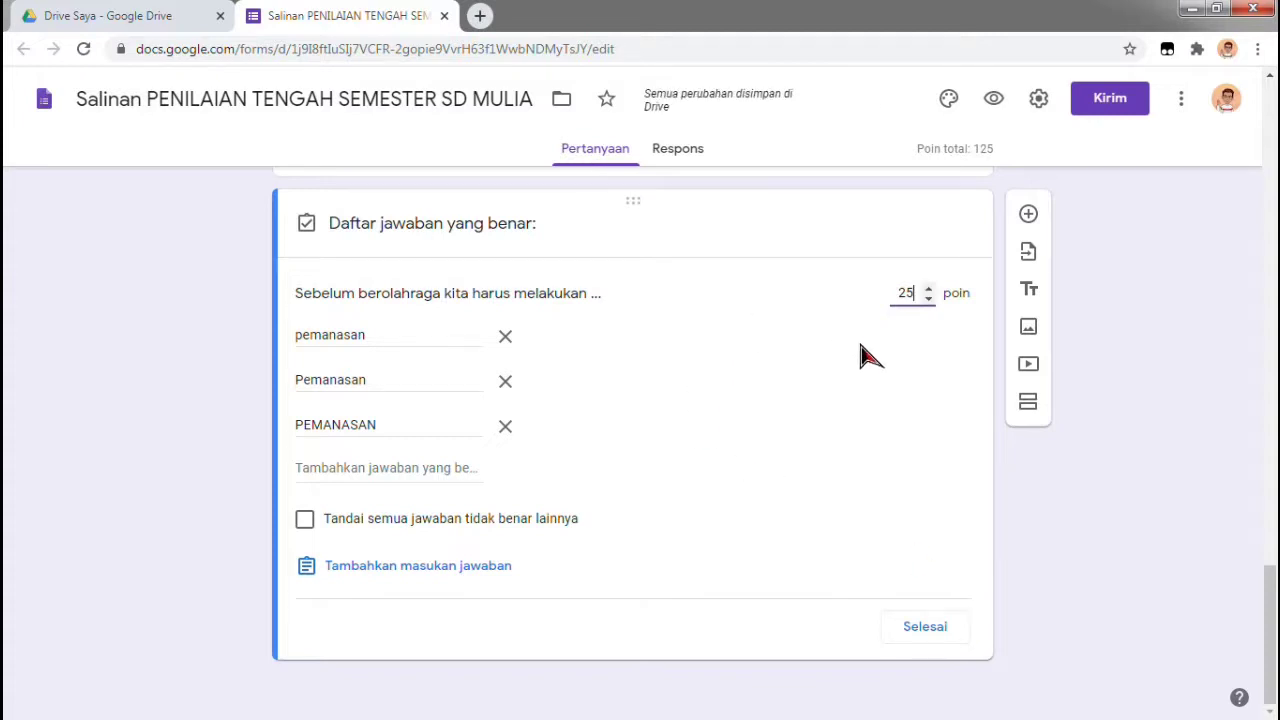
{"action": "left_click", "coordinate": [922, 630]}
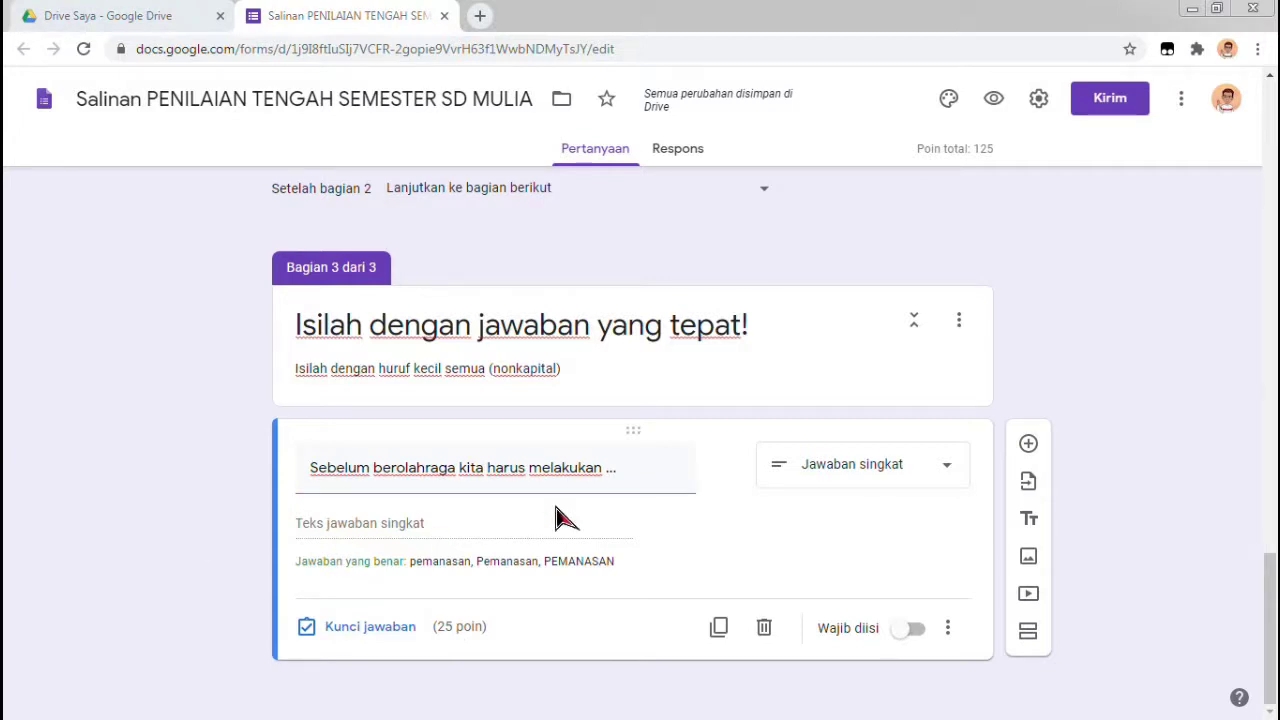
Add the Jawaban singkat question 'Olahraga membuat tubuh menjadi ...' and open its Kunci jawaban
{"action": "left_click", "coordinate": [1029, 446]}
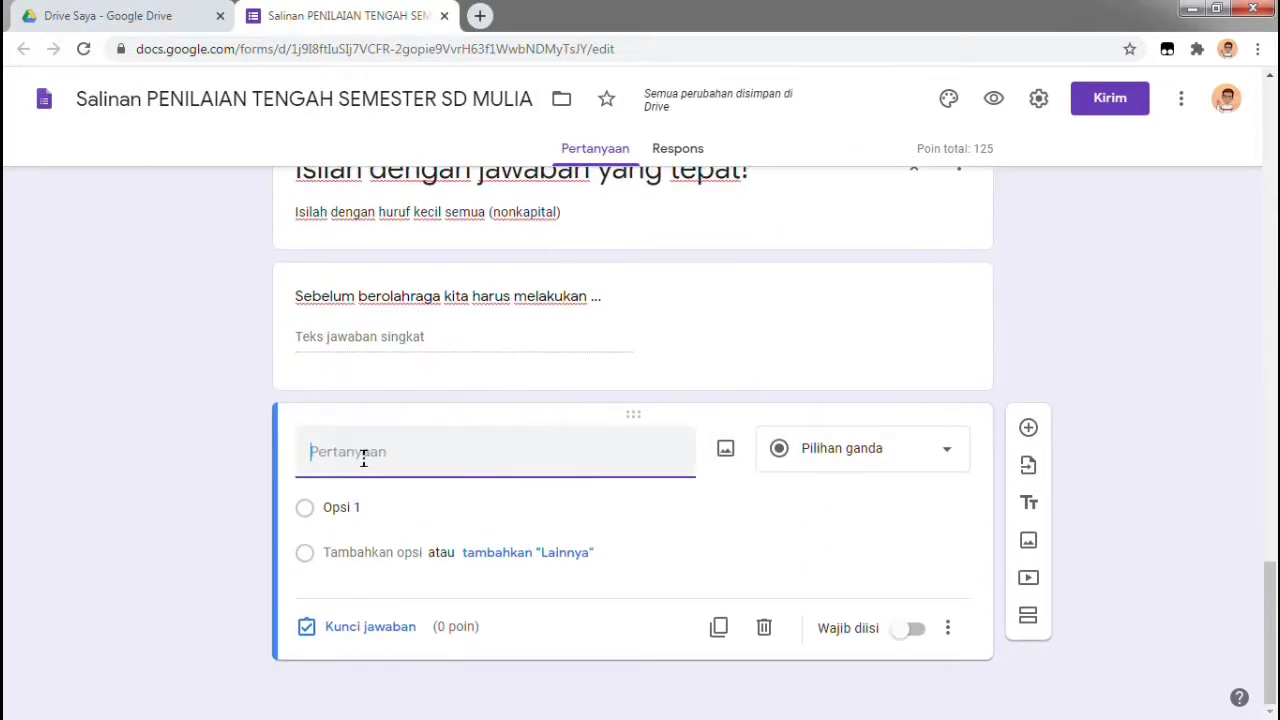
{"action": "type", "text": "o"}
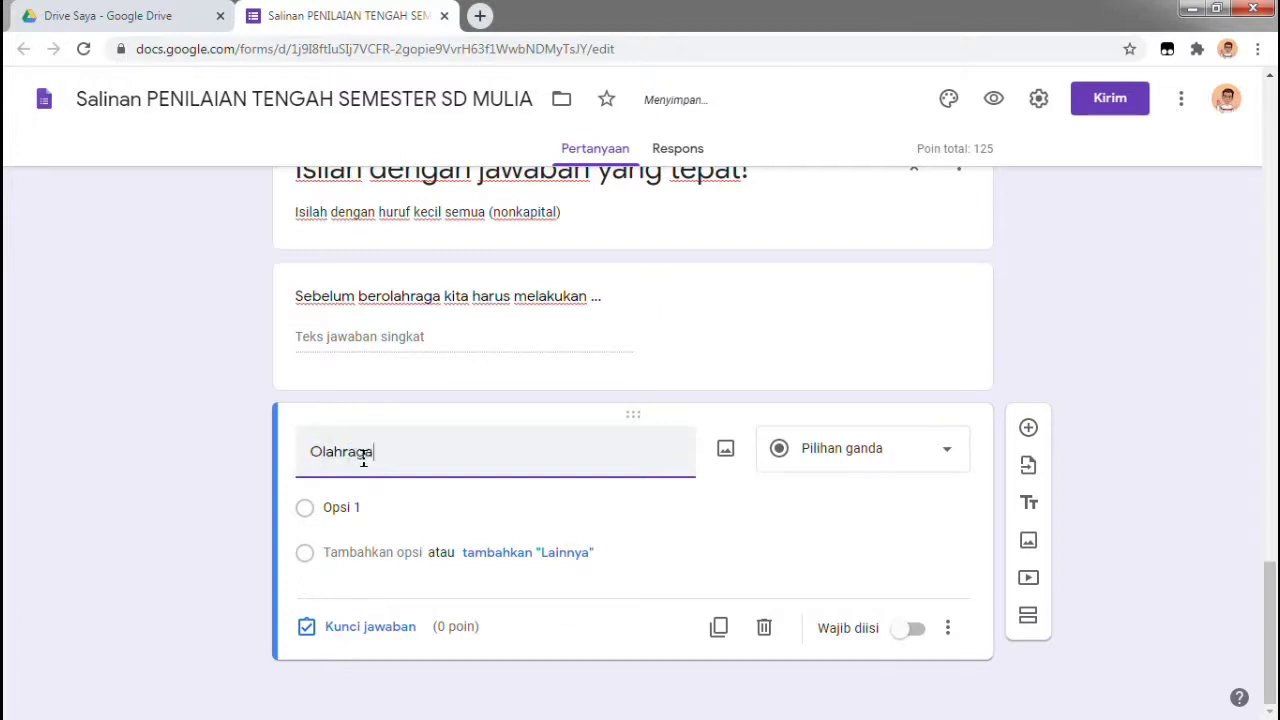
{"action": "type", "text": "lahraga membuat ub"}
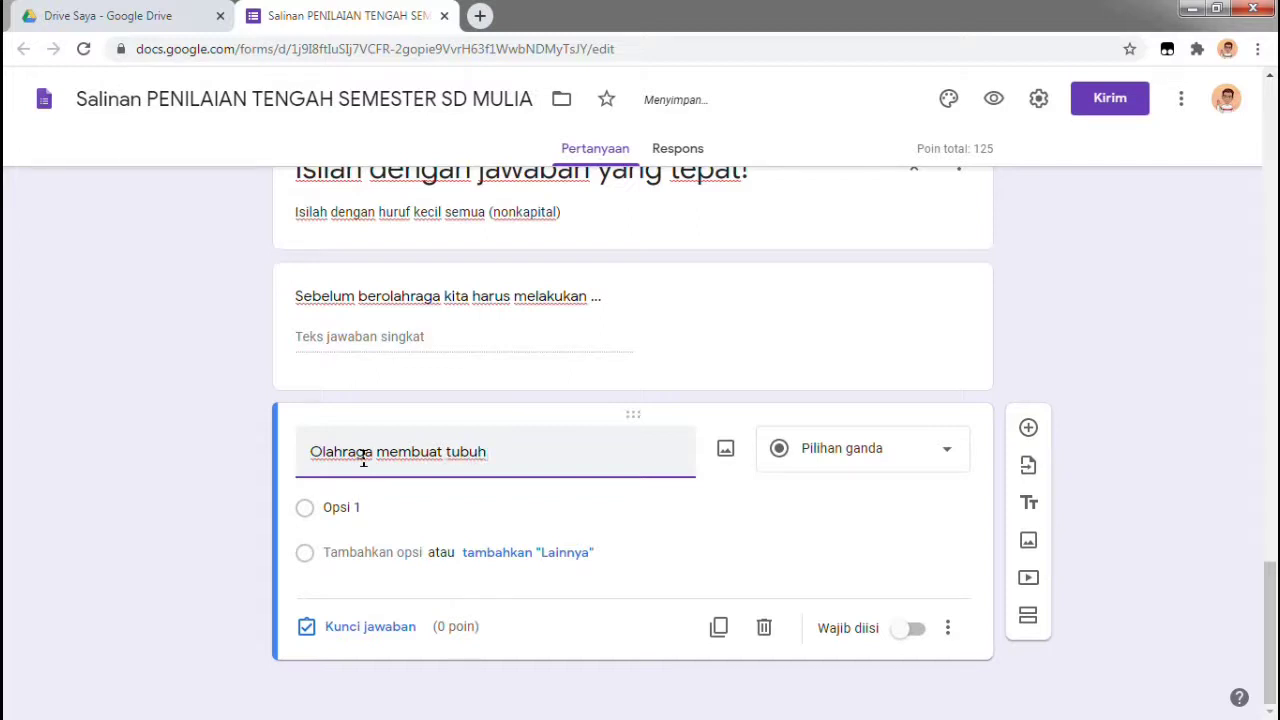
{"action": "type", "text": "uh menjad"}
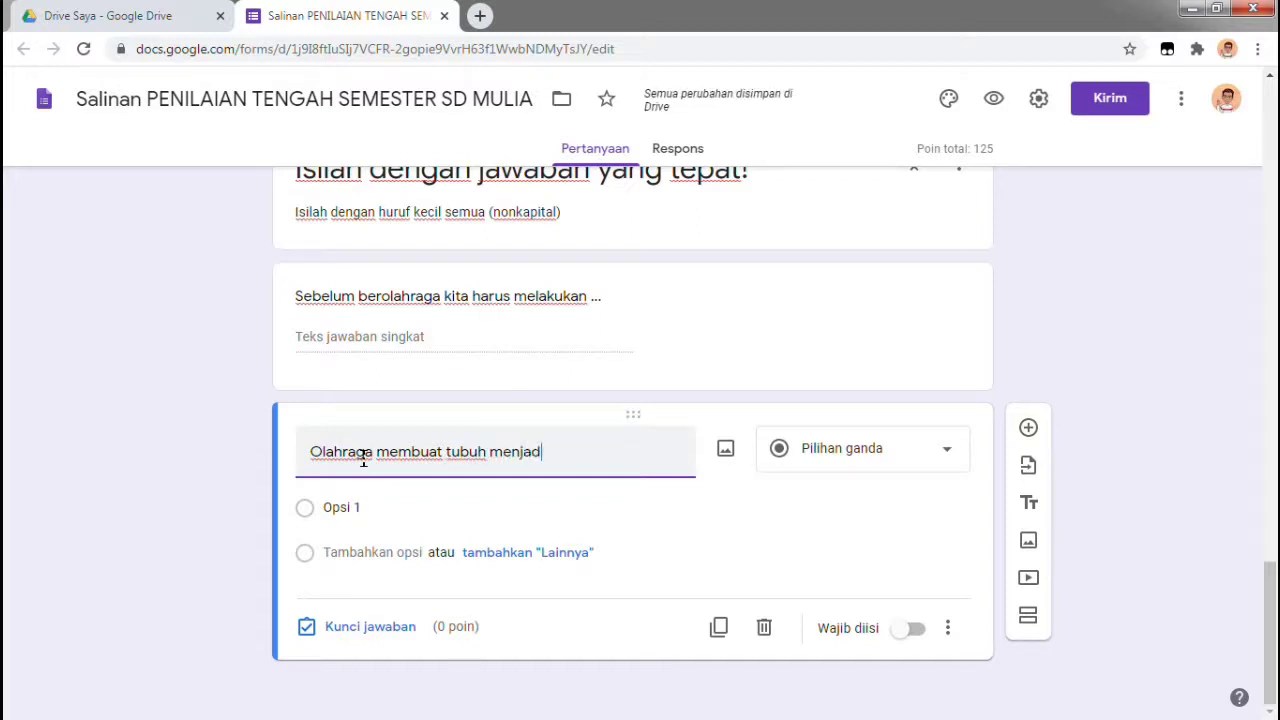
{"action": "type", "text": "i ..."}
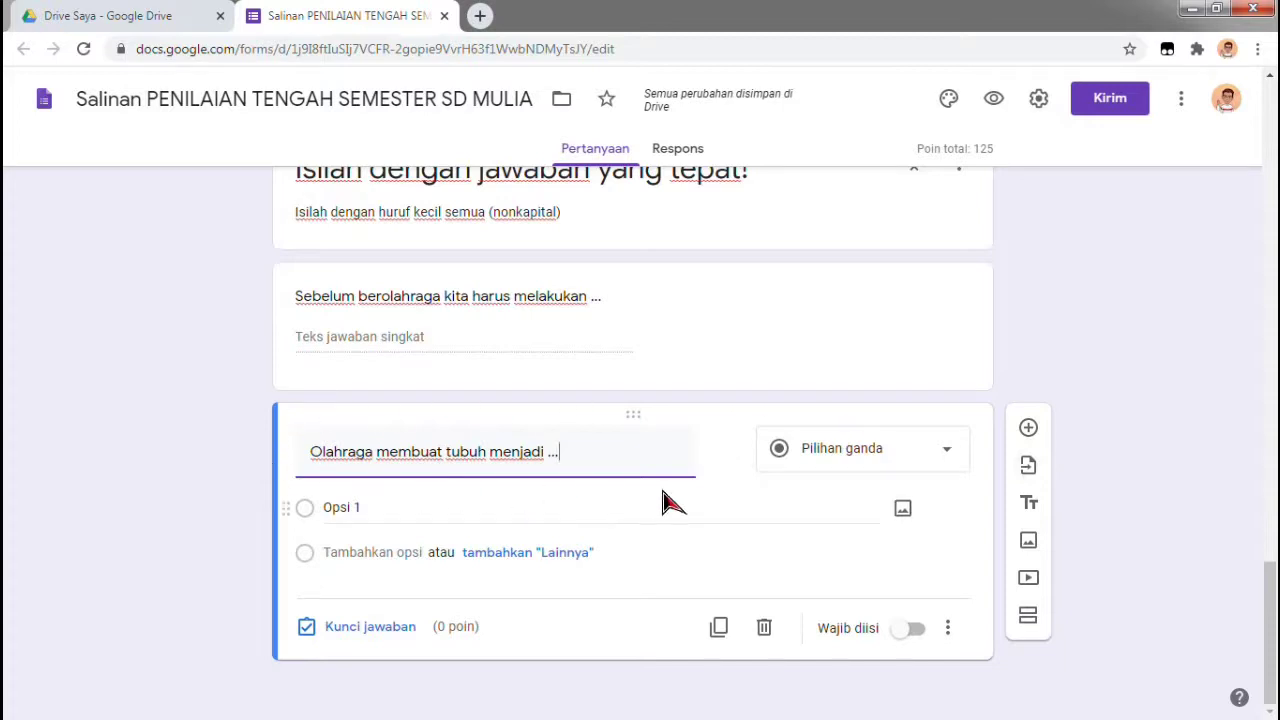
{"action": "left_click", "coordinate": [951, 458]}
{"action": "left_click", "coordinate": [884, 172]}
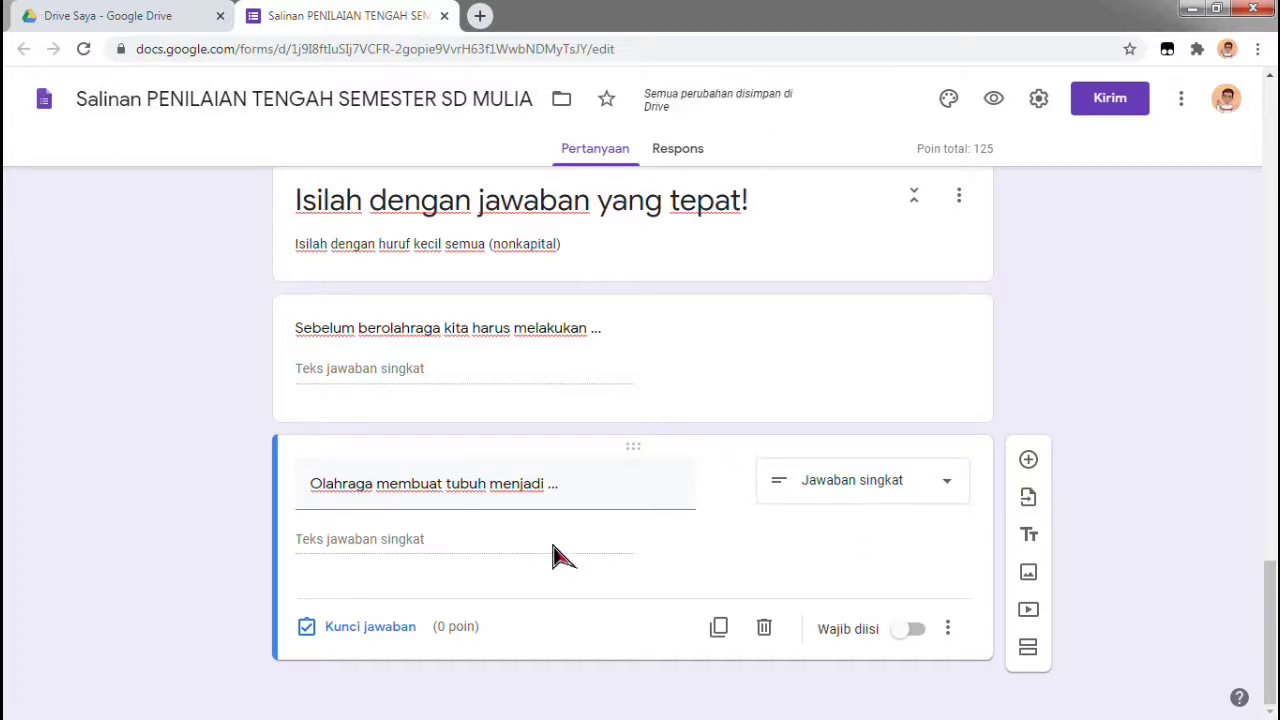
{"action": "left_click", "coordinate": [388, 636]}
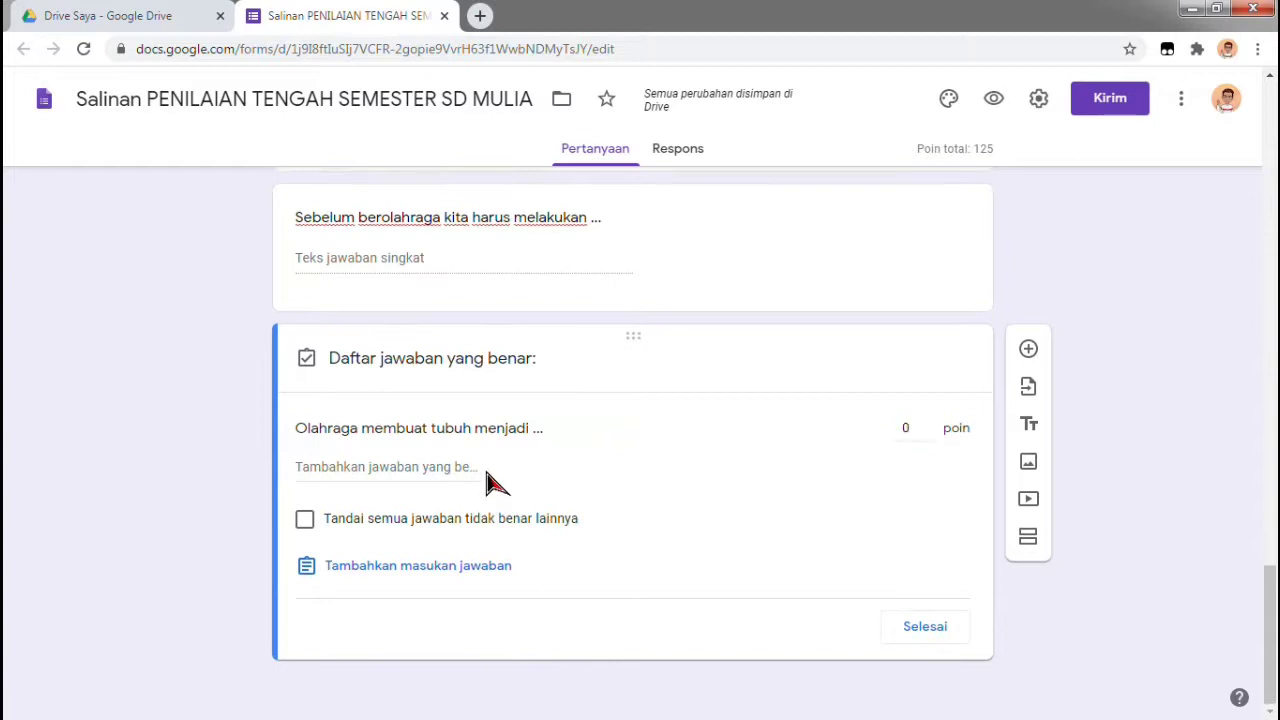
Enter sehat, Sehat and SEHAT as the accepted answers
{"action": "left_click", "coordinate": [451, 466]}
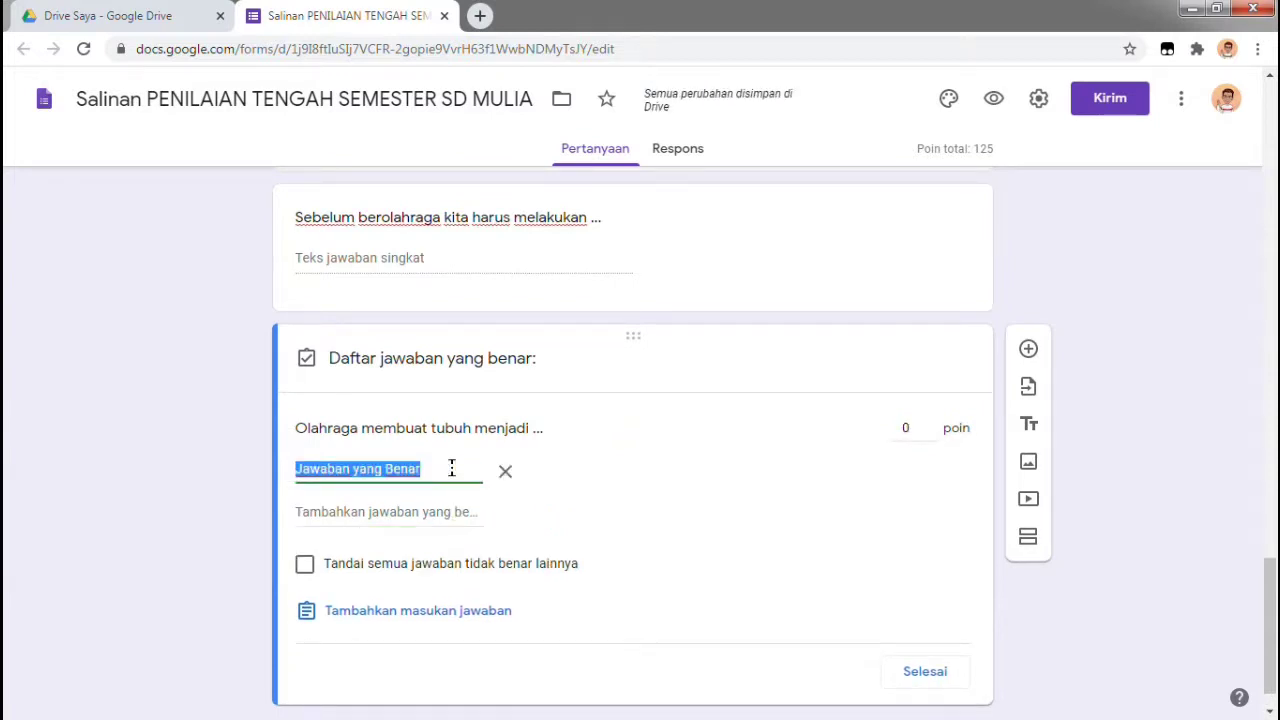
{"action": "type", "text": "sehat"}
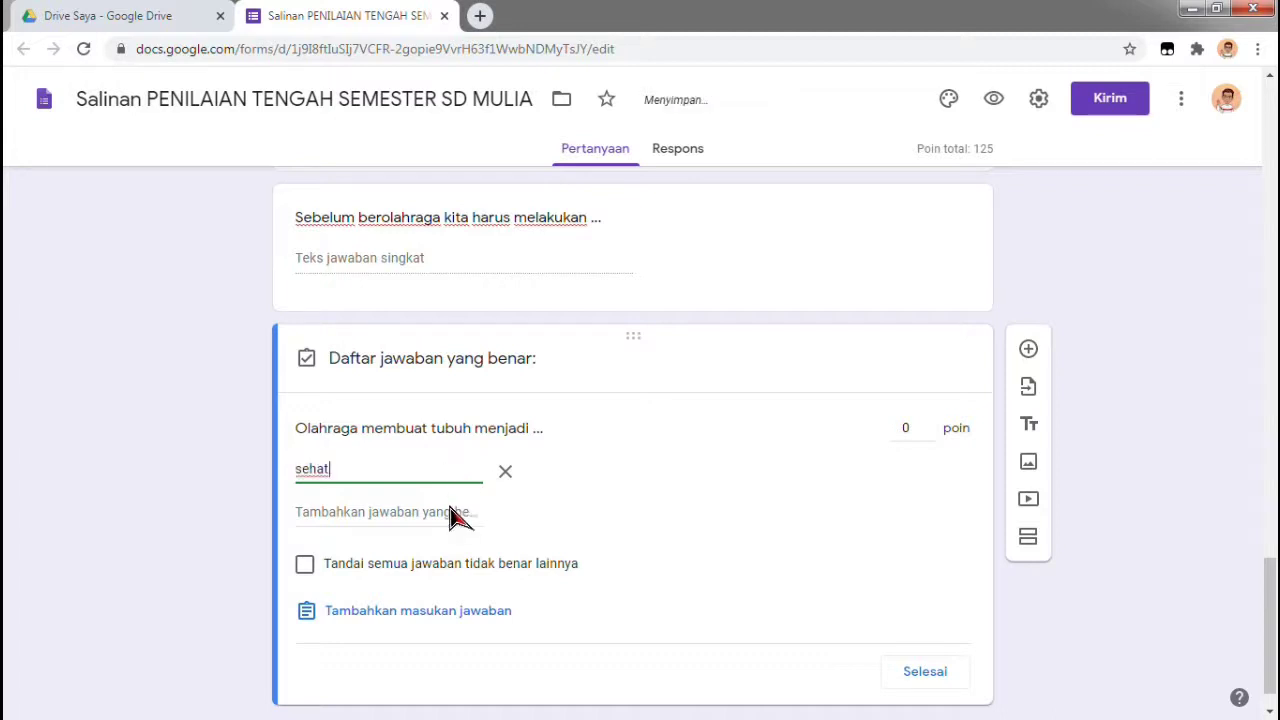
{"action": "left_click", "coordinate": [445, 512]}
{"action": "type", "text": "Se"}
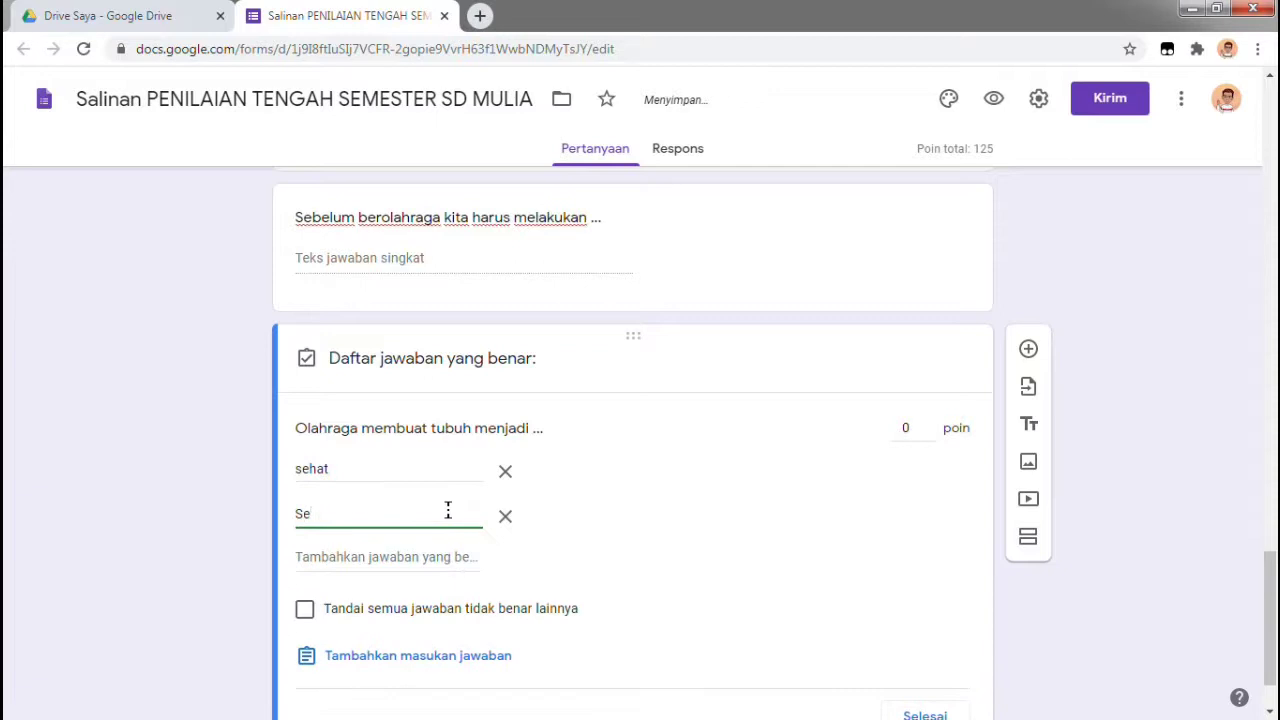
{"action": "type", "text": "hat"}
{"action": "left_click", "coordinate": [434, 562]}
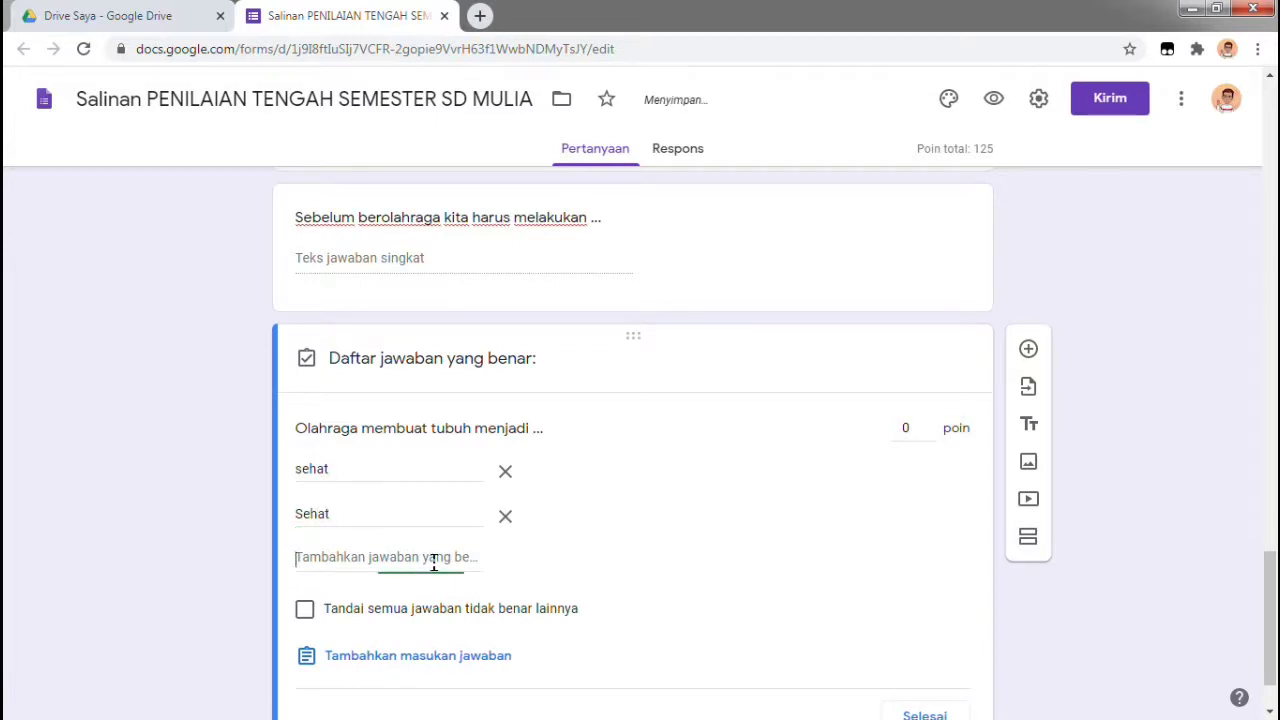
{"action": "type", "text": "SEHAT"}
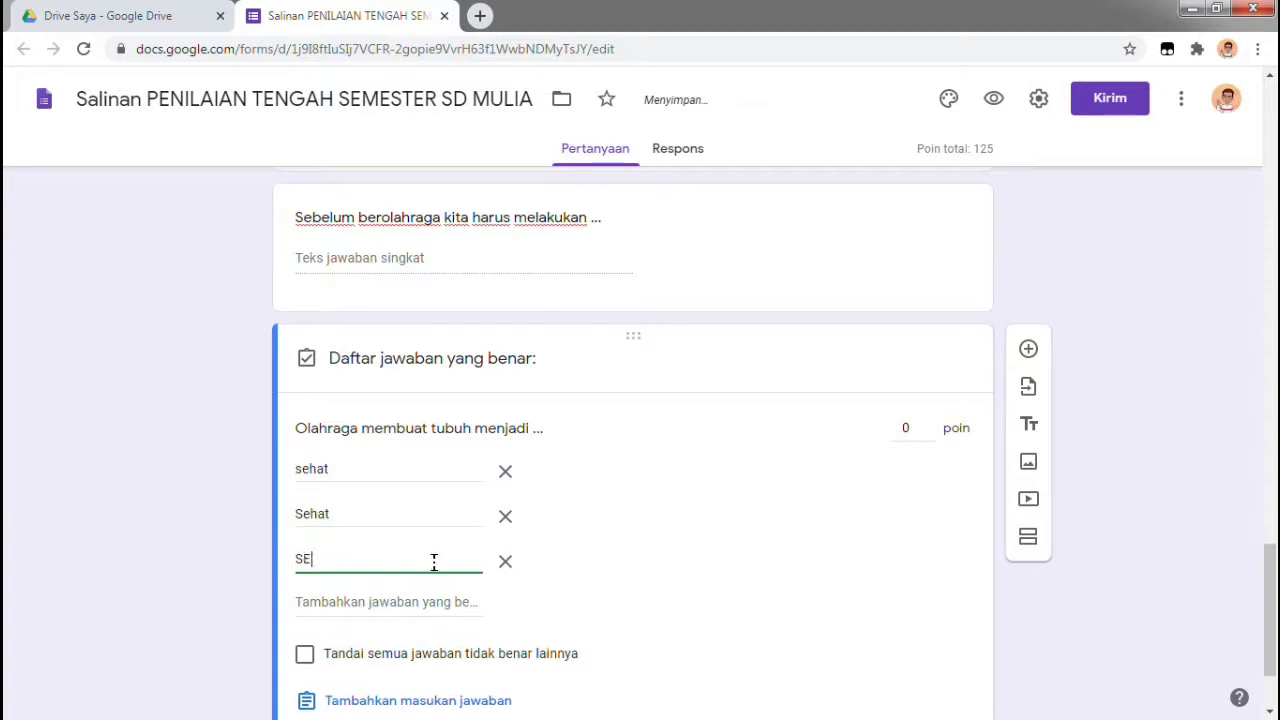
Make the question worth 25 points, correcting the value, and save the answer key
{"action": "left_click", "coordinate": [907, 430]}
{"action": "type", "text": "25"}
{"action": "key", "text": "Down"}
{"action": "key", "text": "Down"}
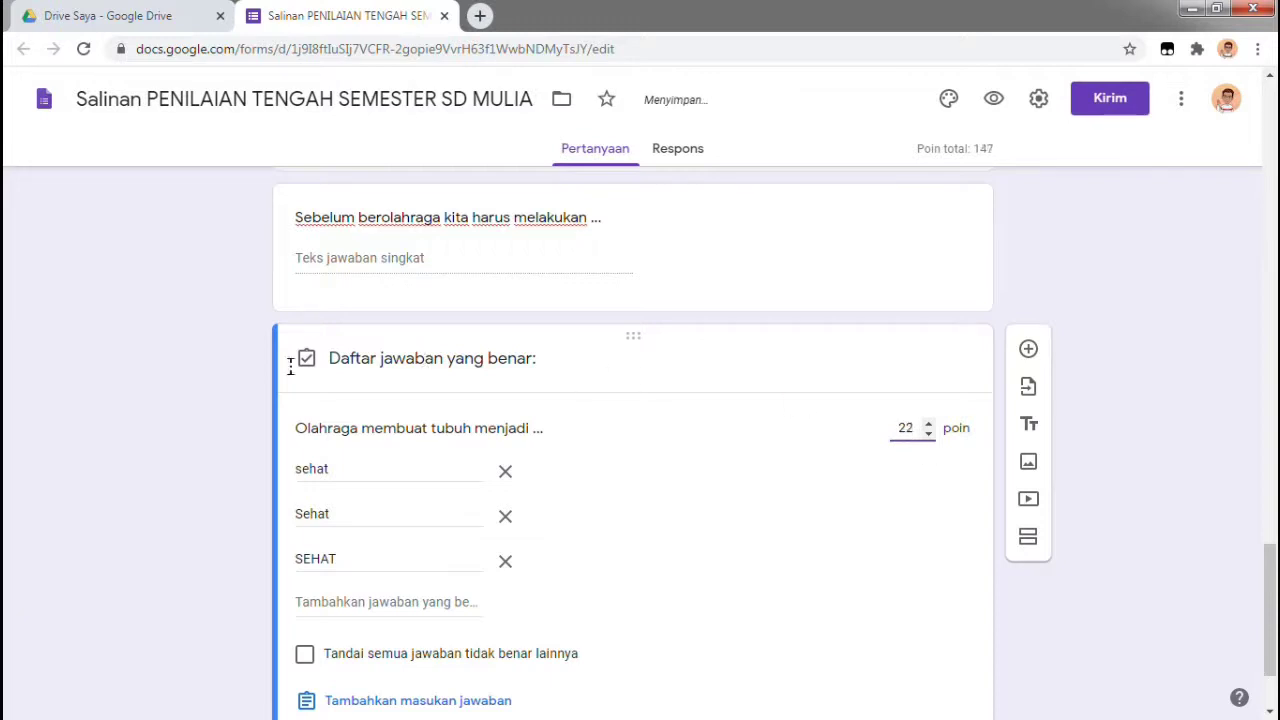
{"action": "scroll", "coordinate": [1030, 580], "scroll_direction": "down", "scroll_amount": 1}
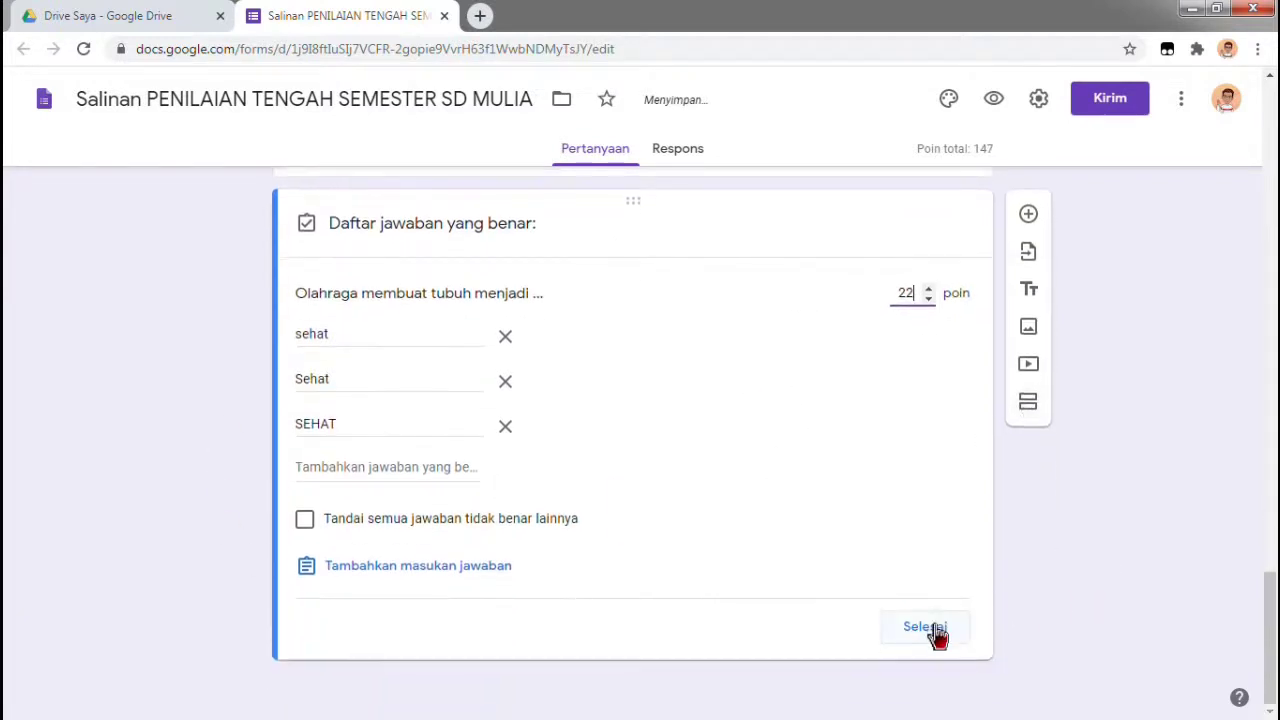
{"action": "left_click", "coordinate": [935, 630]}
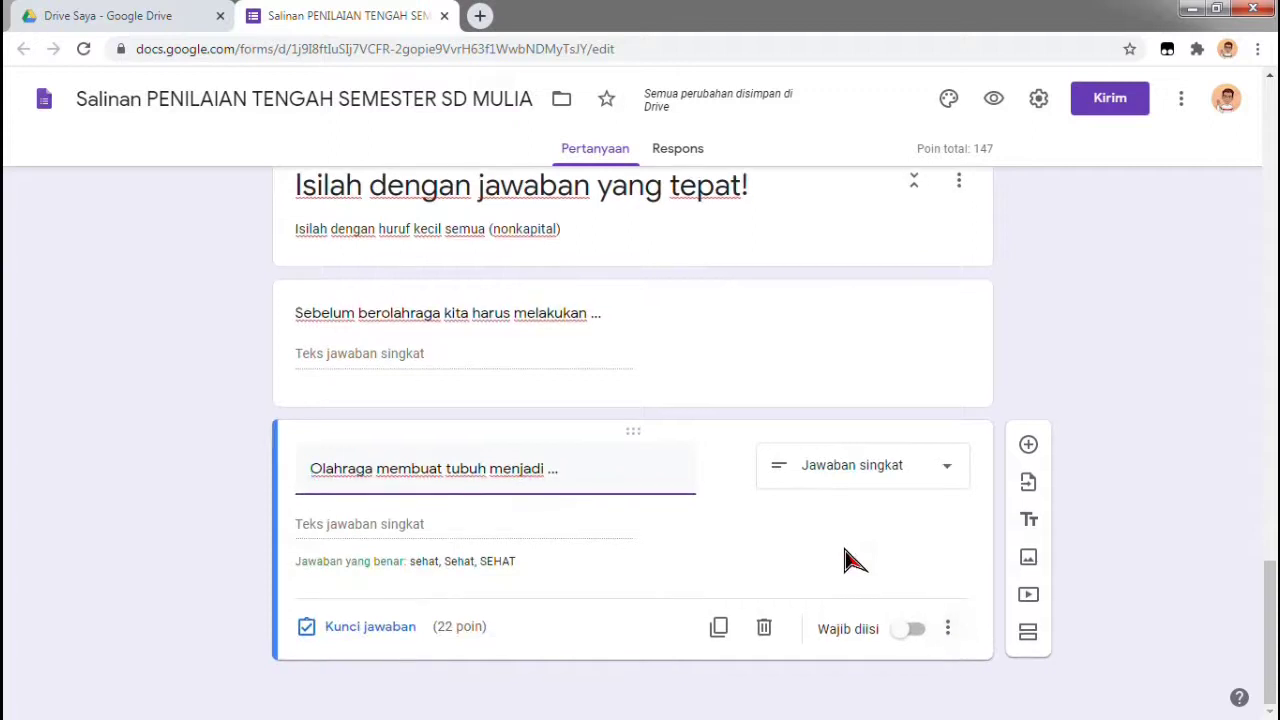
{"action": "mouse_move", "coordinate": [668, 460]}
{"action": "left_click", "coordinate": [384, 630]}
{"action": "type", "text": "25"}
{"action": "scroll", "coordinate": [910, 590], "scroll_direction": "down", "scroll_amount": 2}
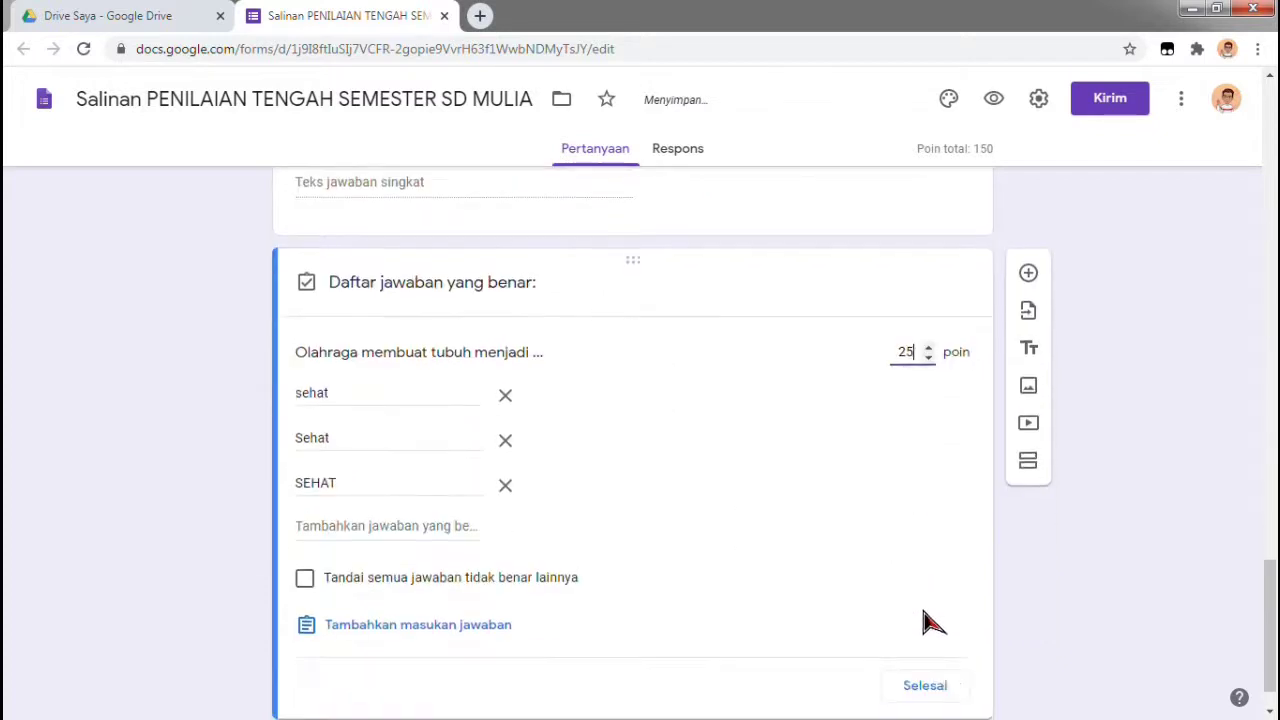
{"action": "left_click", "coordinate": [925, 676]}
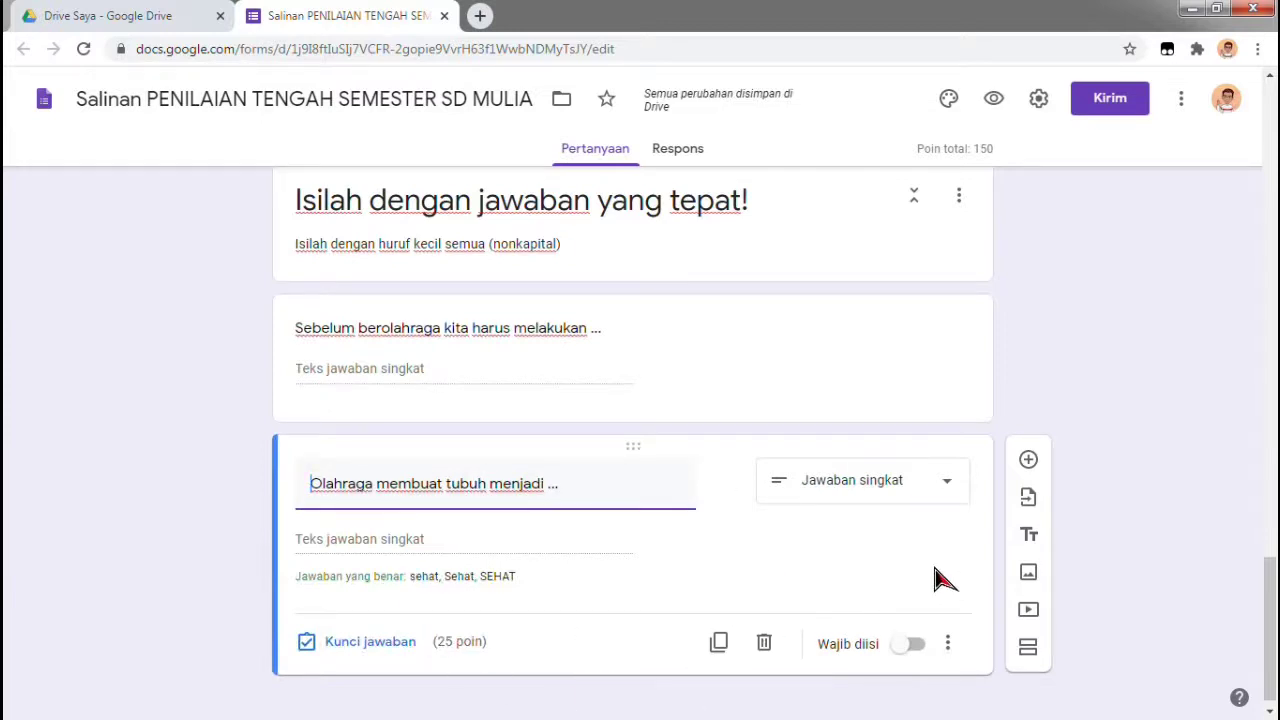
Add the Jawaban singkat question 'Permainan meniti balok melatih ...' below the previous one
{"action": "left_click", "coordinate": [1029, 468]}
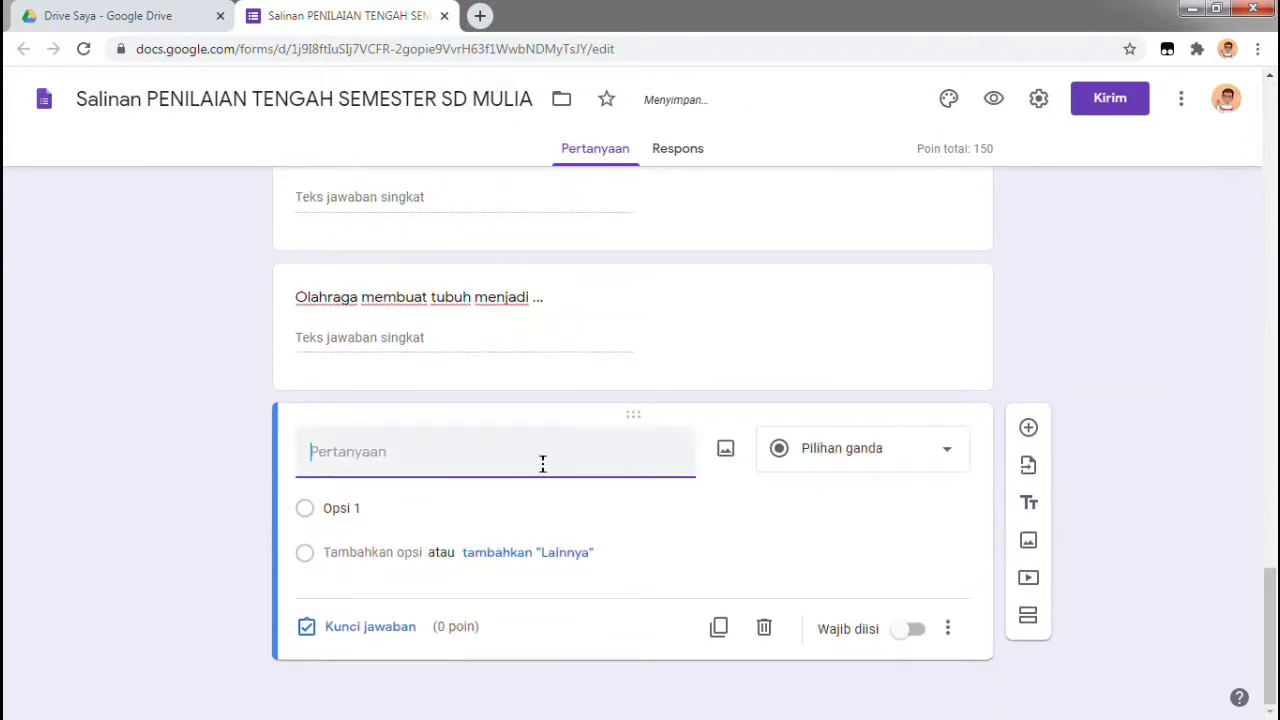
{"action": "type", "text": "p"}
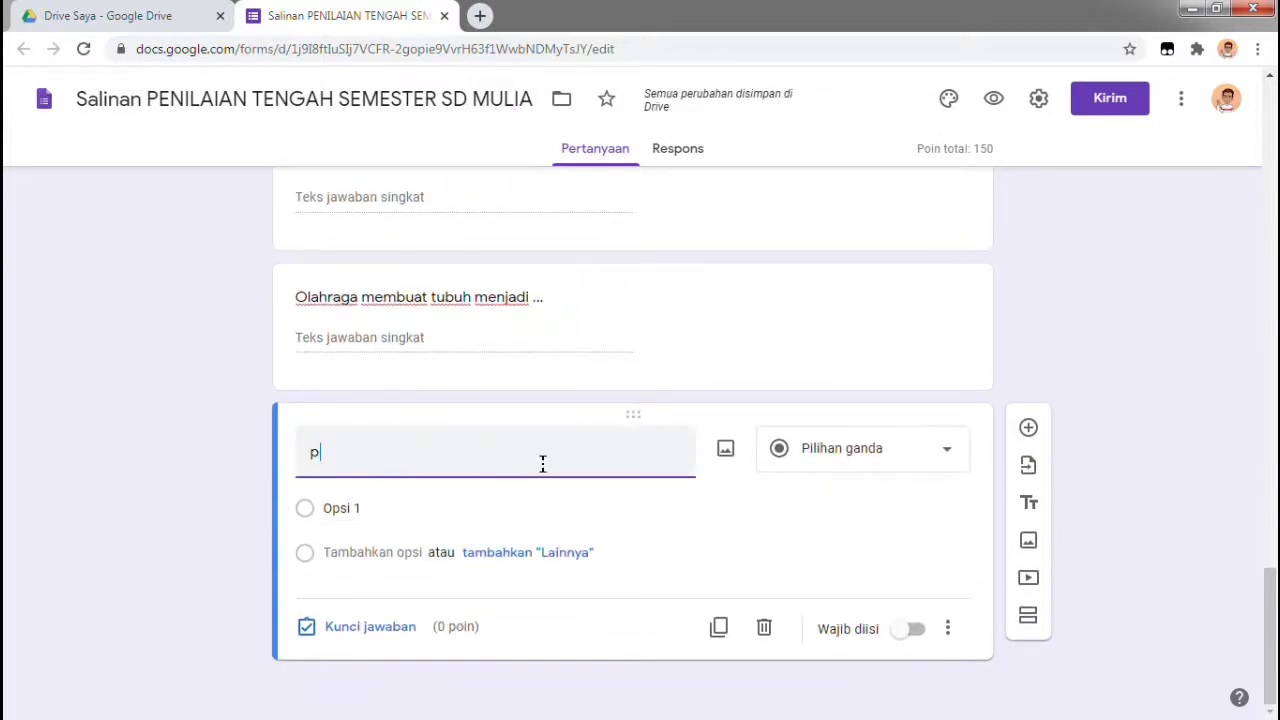
{"action": "type", "text": "ERM"}
{"action": "key", "text": "BackSpace"}
{"action": "key", "text": "BackSpace"}
{"action": "key", "text": "BackSpace"}
{"action": "key", "text": "BackSpace"}
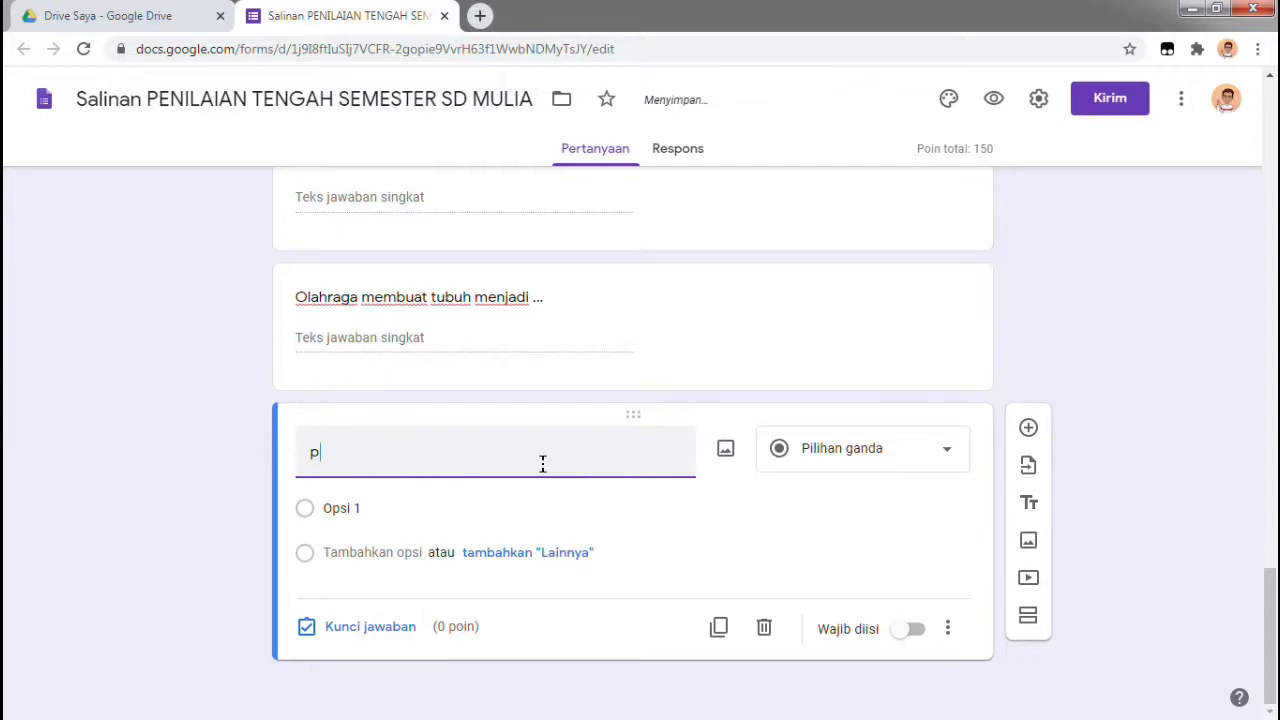
{"action": "type", "text": "Permainan"}
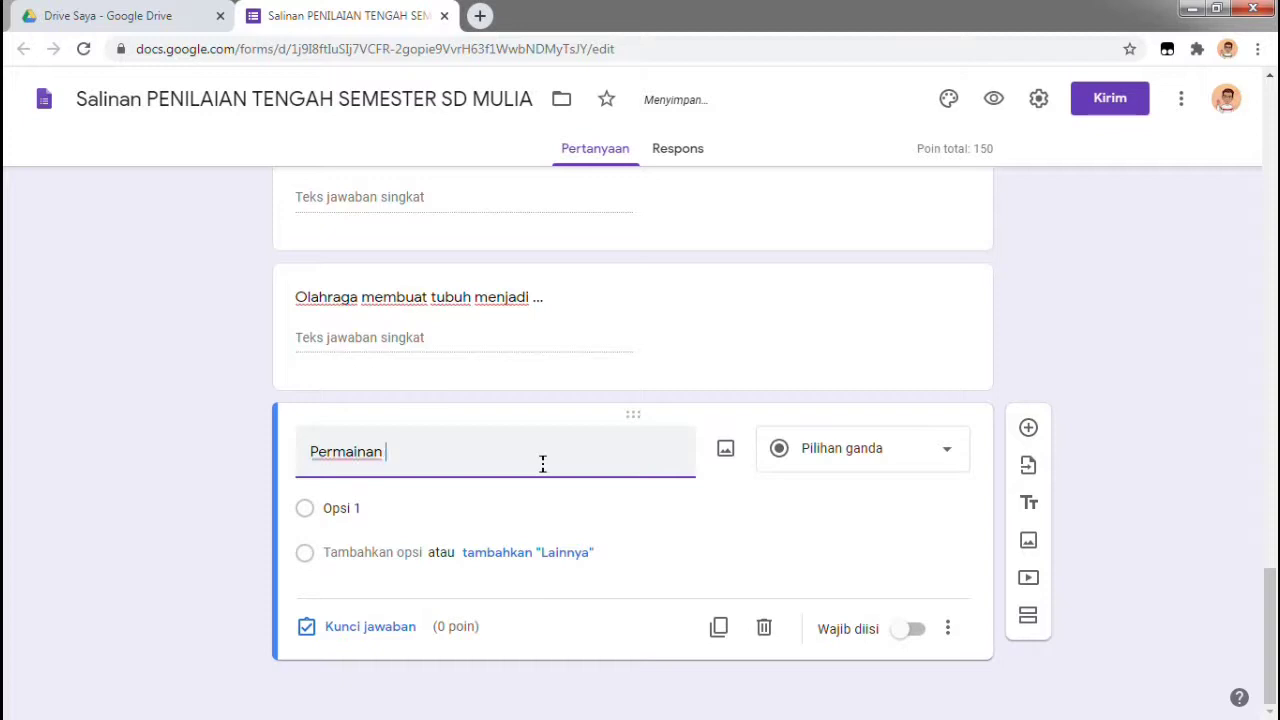
{"action": "type", "text": " meniti bal"}
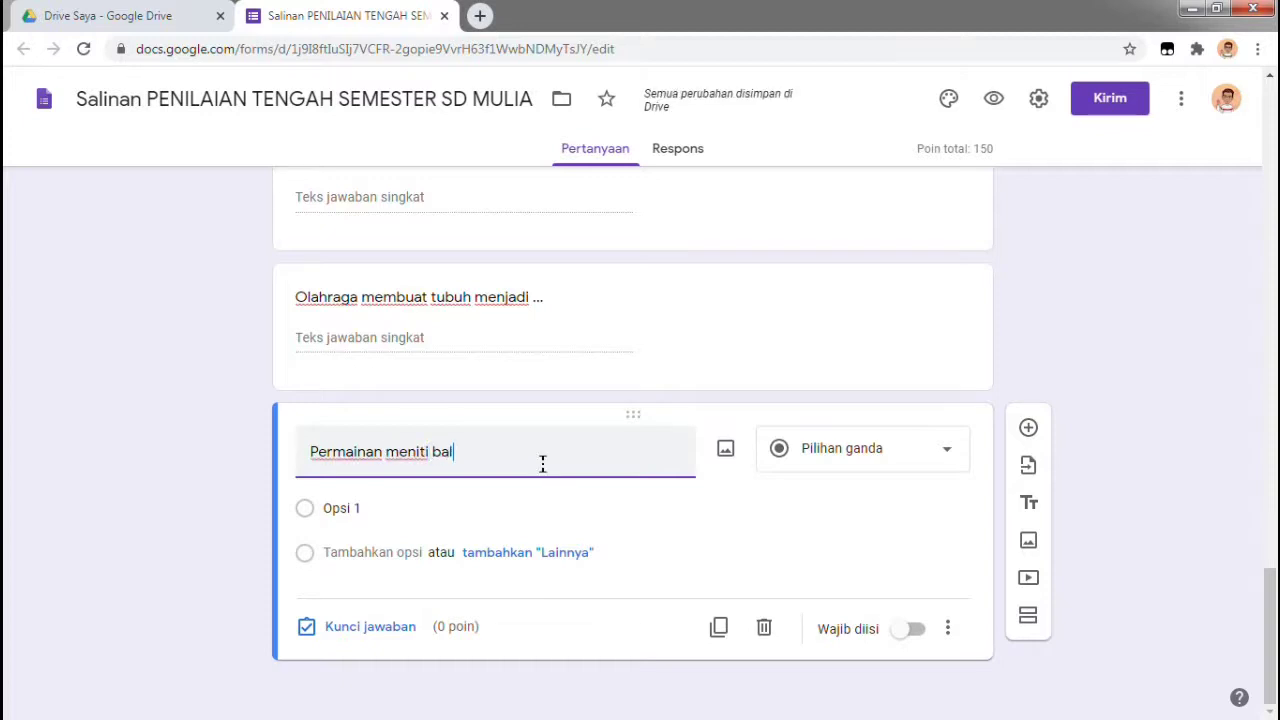
{"action": "type", "text": "ok melatih ..."}
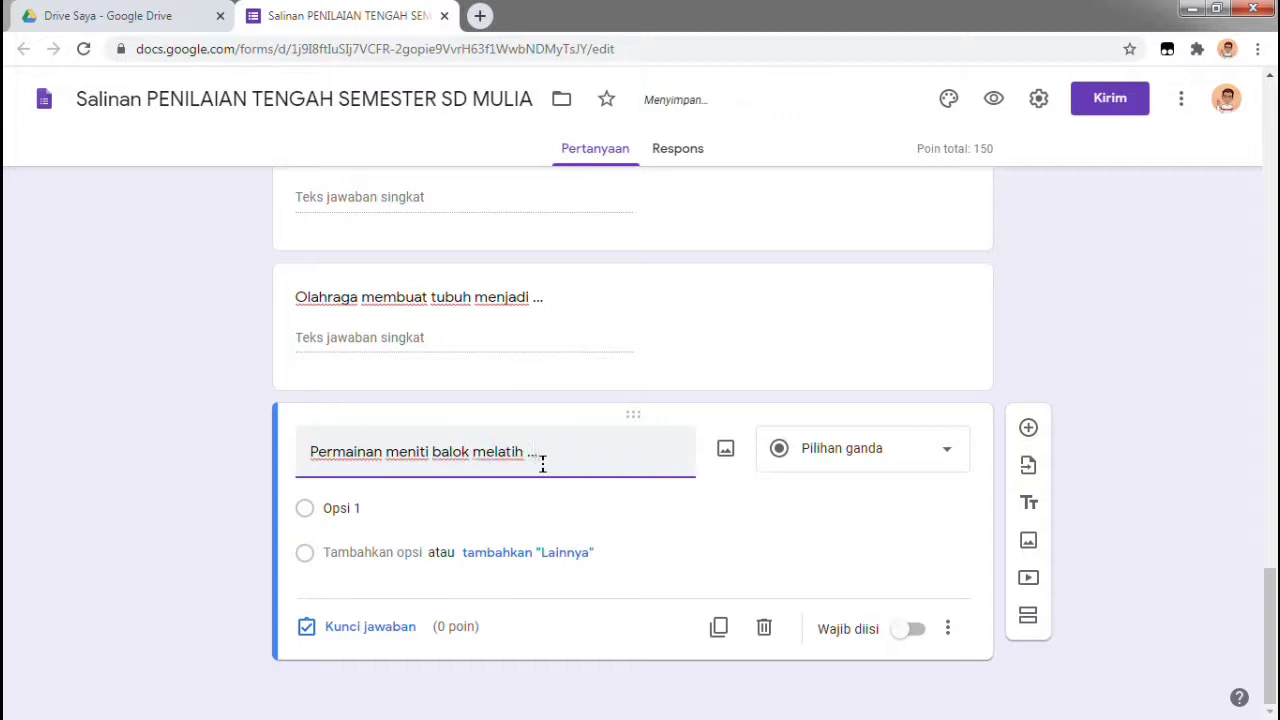
{"action": "left_click", "coordinate": [956, 461]}
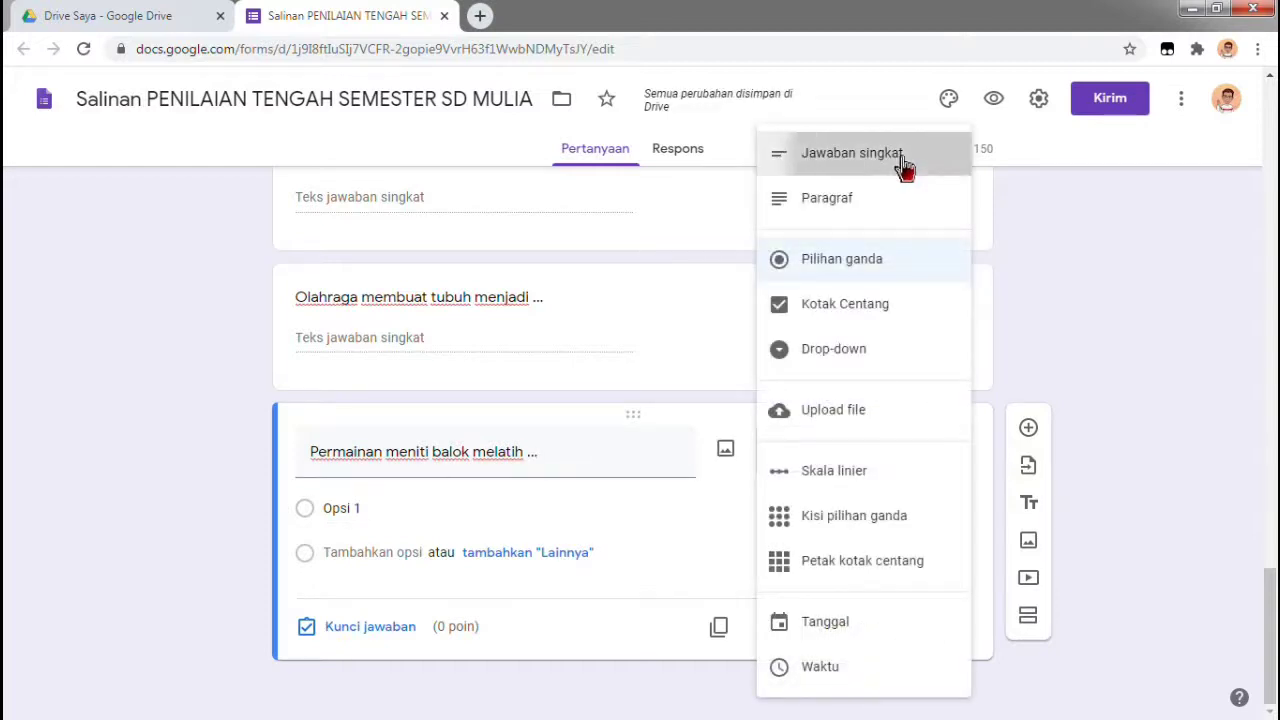
{"action": "left_click", "coordinate": [903, 160]}
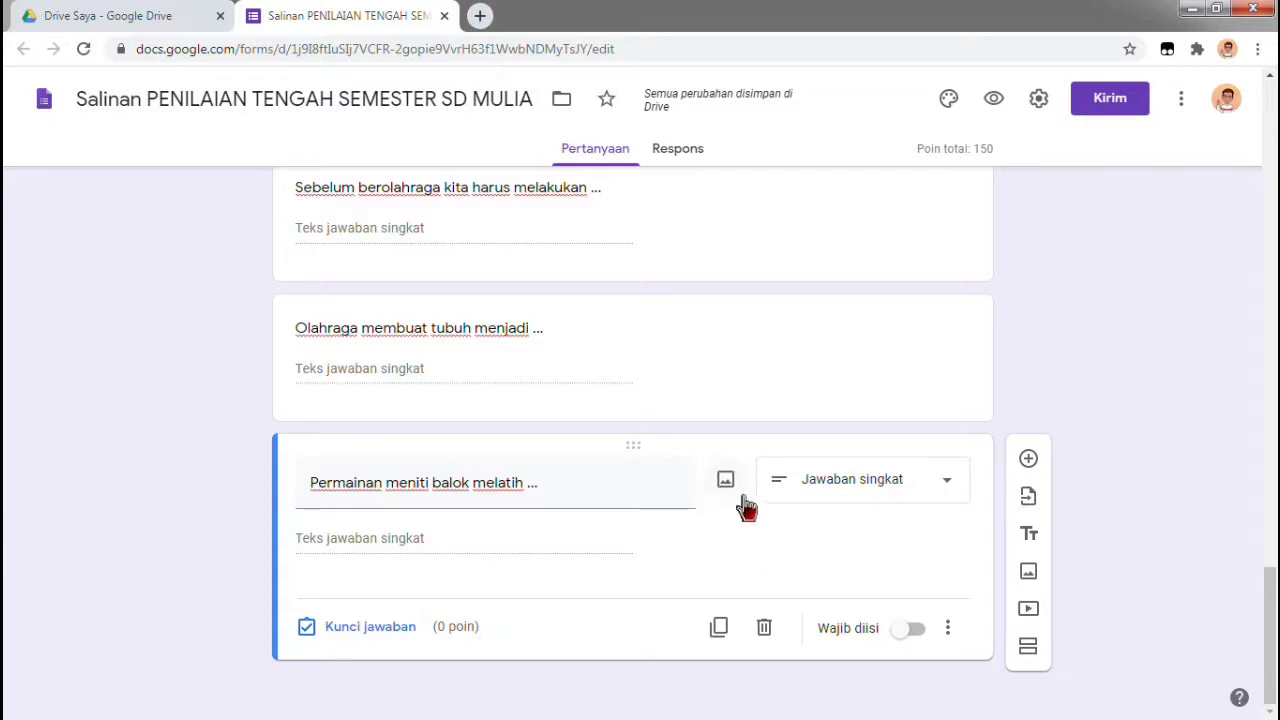
Upload the 'meniti balok' picture from the computer to the balance-beam question
{"action": "left_click", "coordinate": [728, 484]}
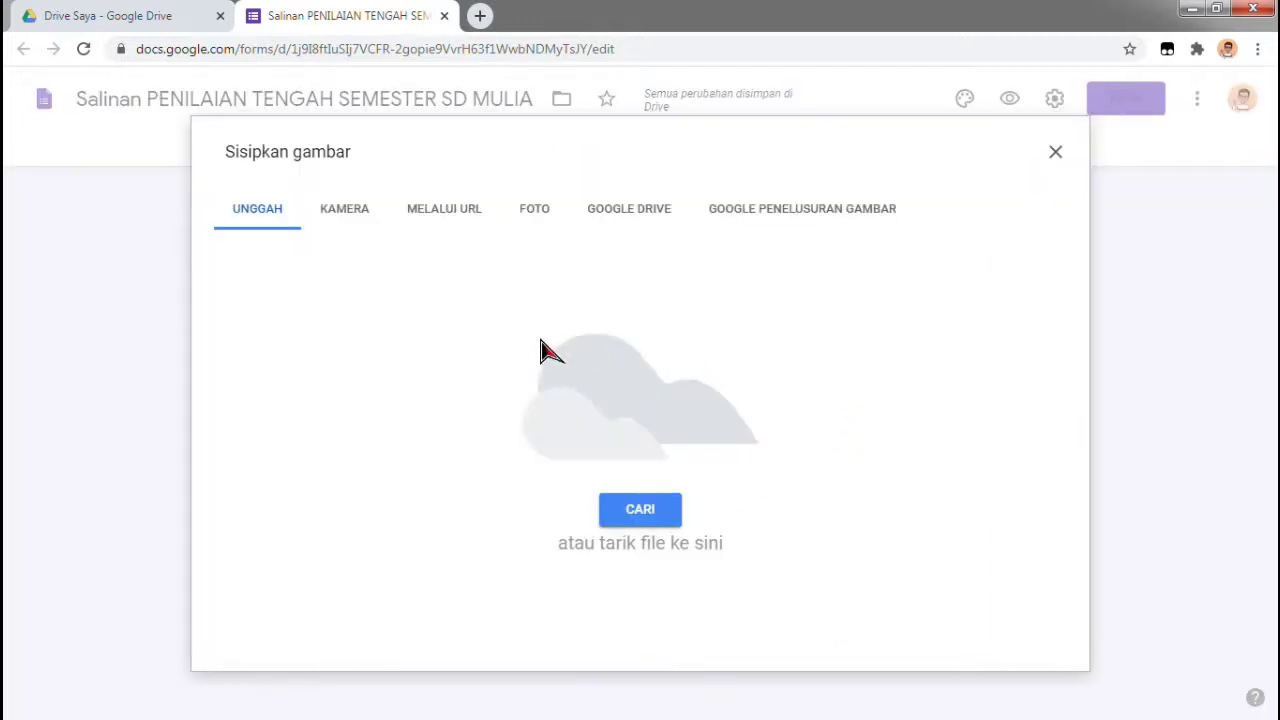
{"action": "left_click", "coordinate": [662, 518]}
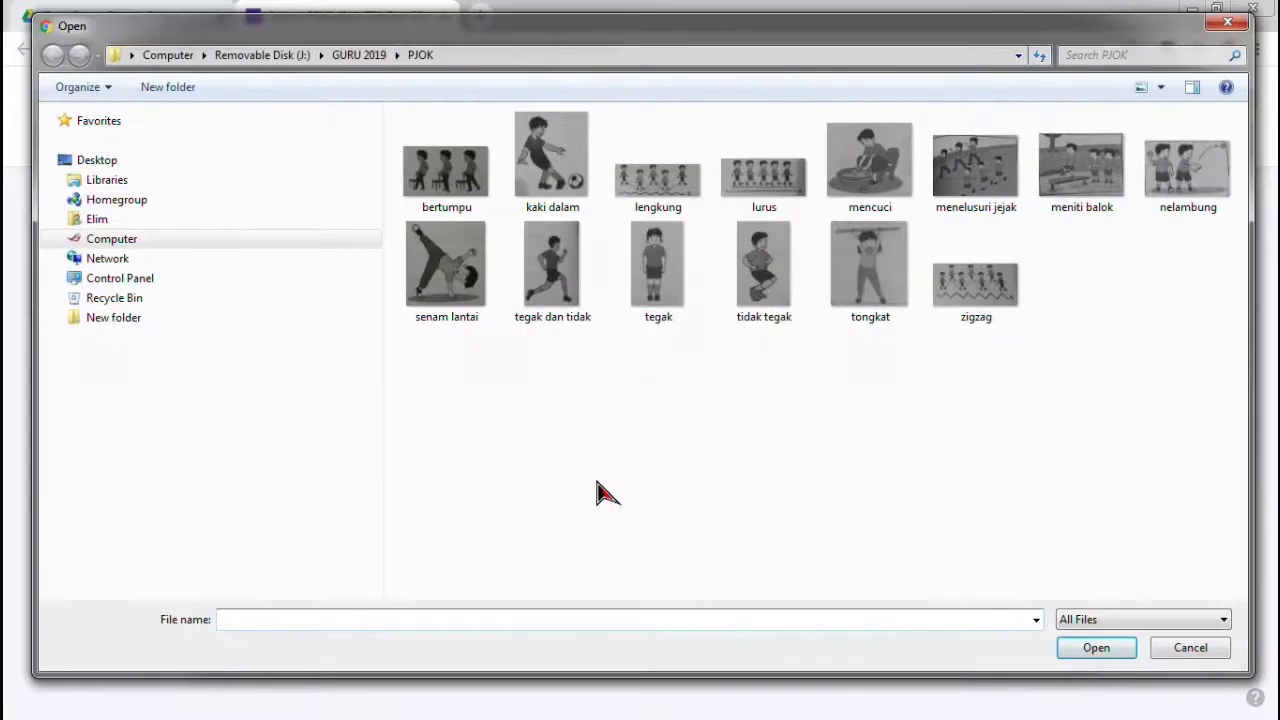
{"action": "left_click", "coordinate": [1104, 163]}
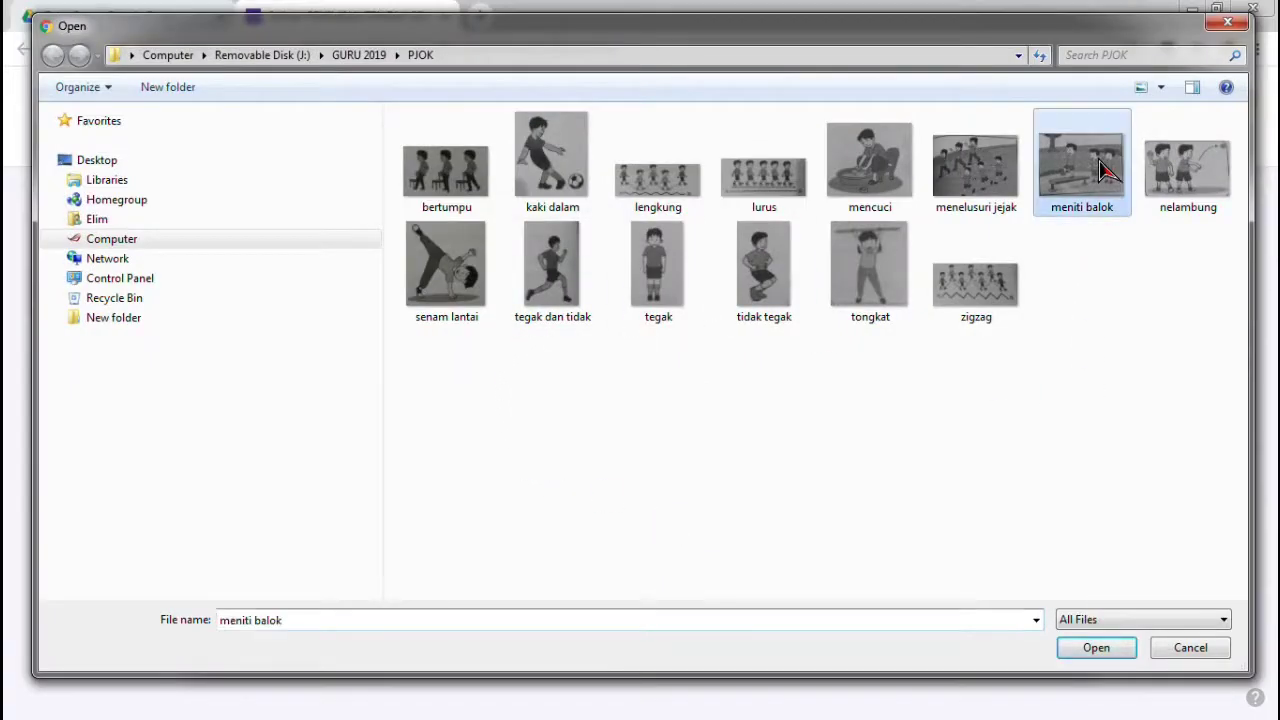
{"action": "left_click", "coordinate": [1108, 652]}
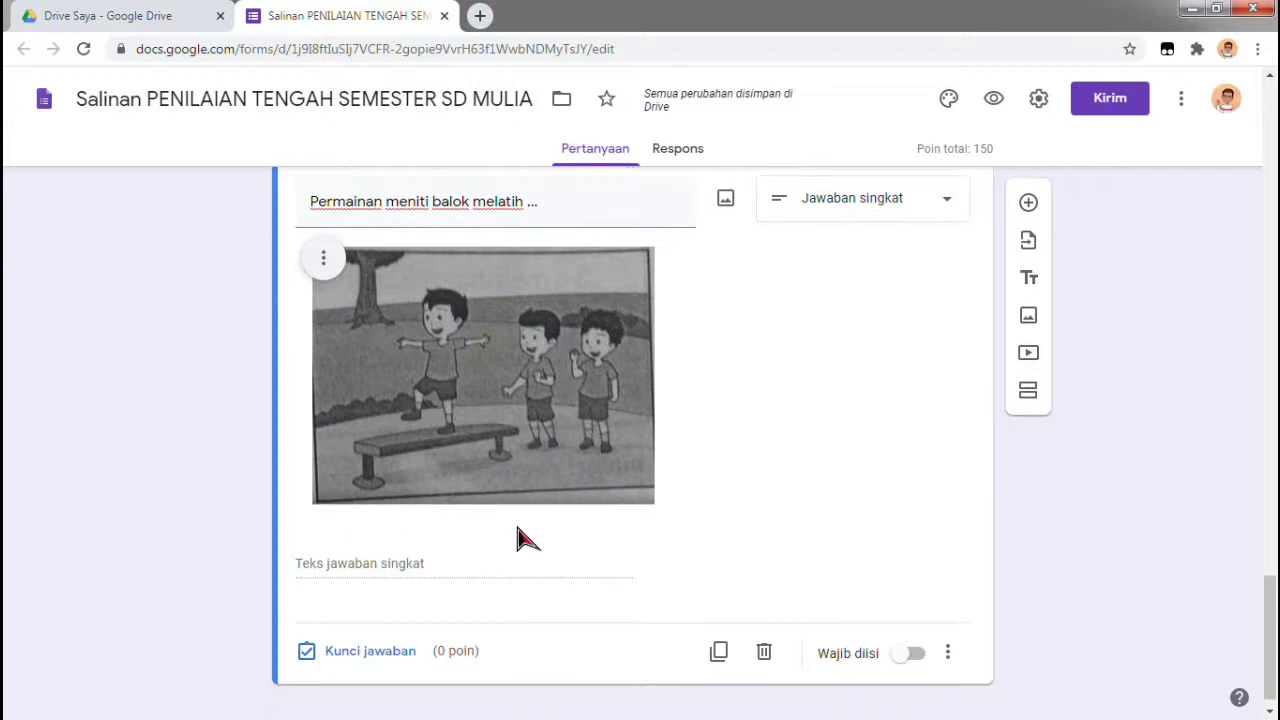
{"action": "left_click", "coordinate": [384, 665]}
Enter keseimbangan, Keseimbangan and KESEIMBANGAN as the accepted answers
{"action": "scroll", "coordinate": [580, 470], "scroll_direction": "down", "scroll_amount": 3}
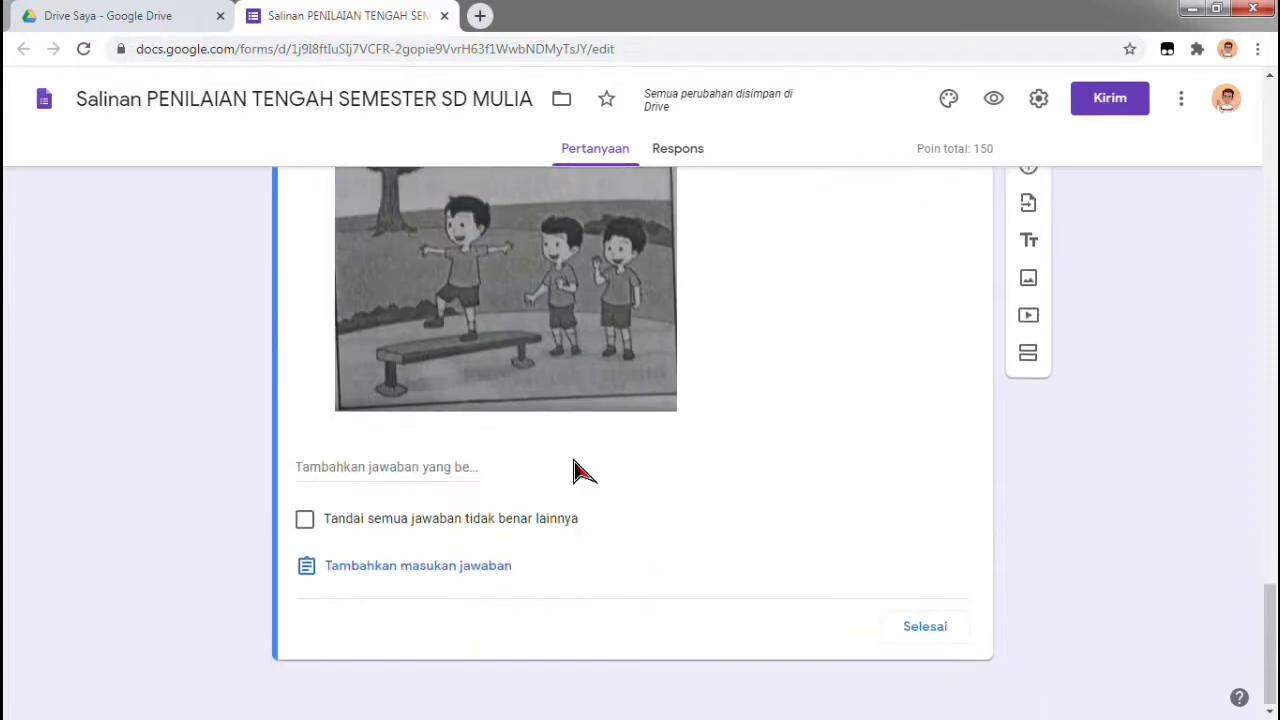
{"action": "left_click", "coordinate": [457, 467]}
{"action": "type", "text": "Jawaban yang Benar"}
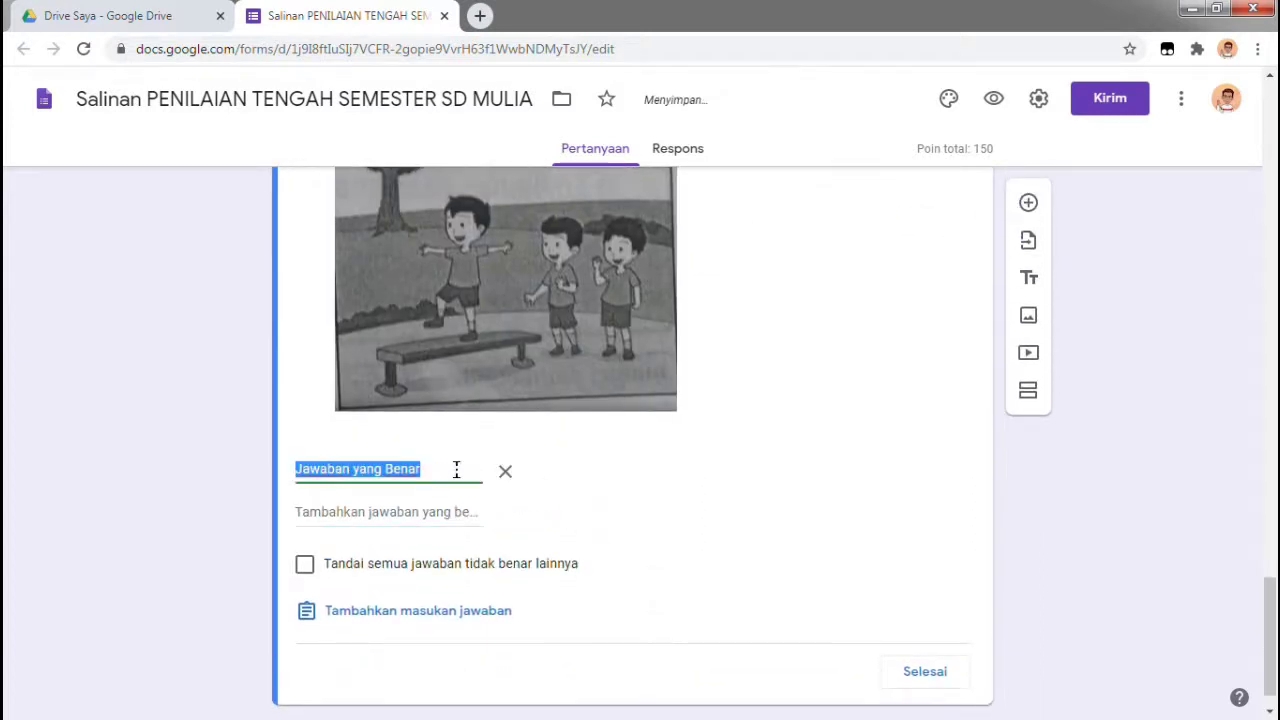
{"action": "type", "text": "keseimbangan"}
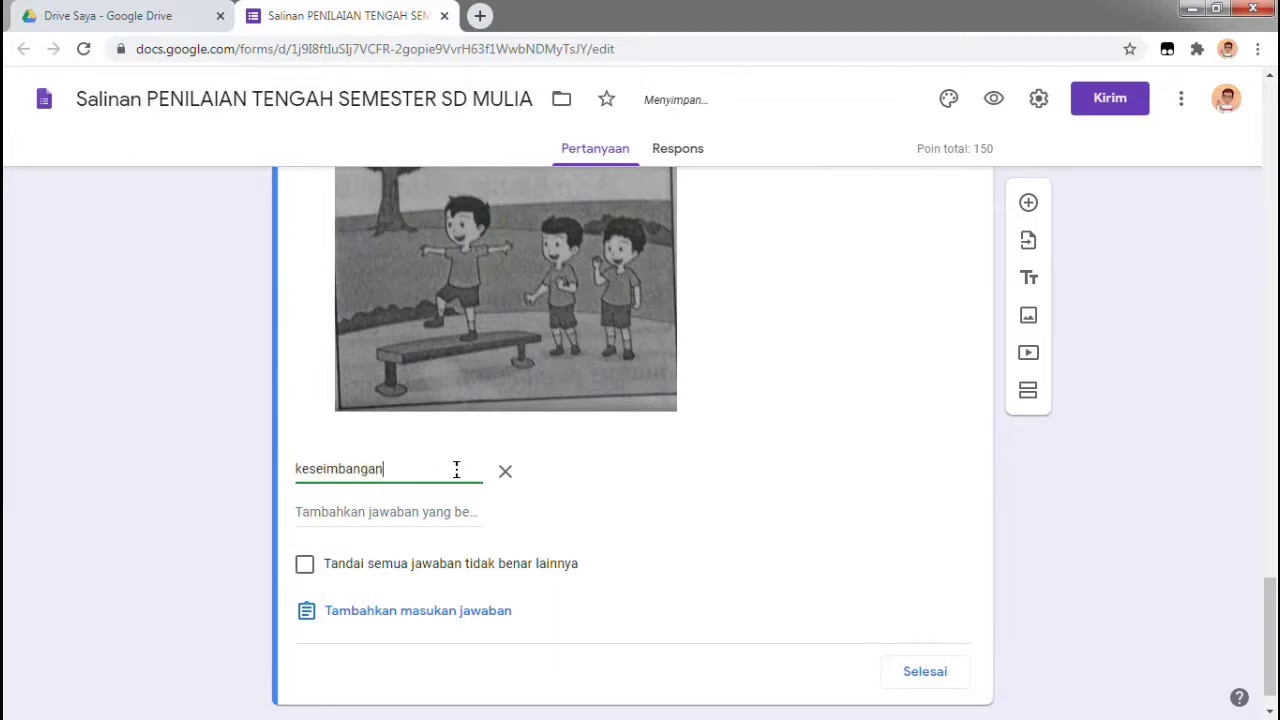
{"action": "left_click", "coordinate": [451, 506]}
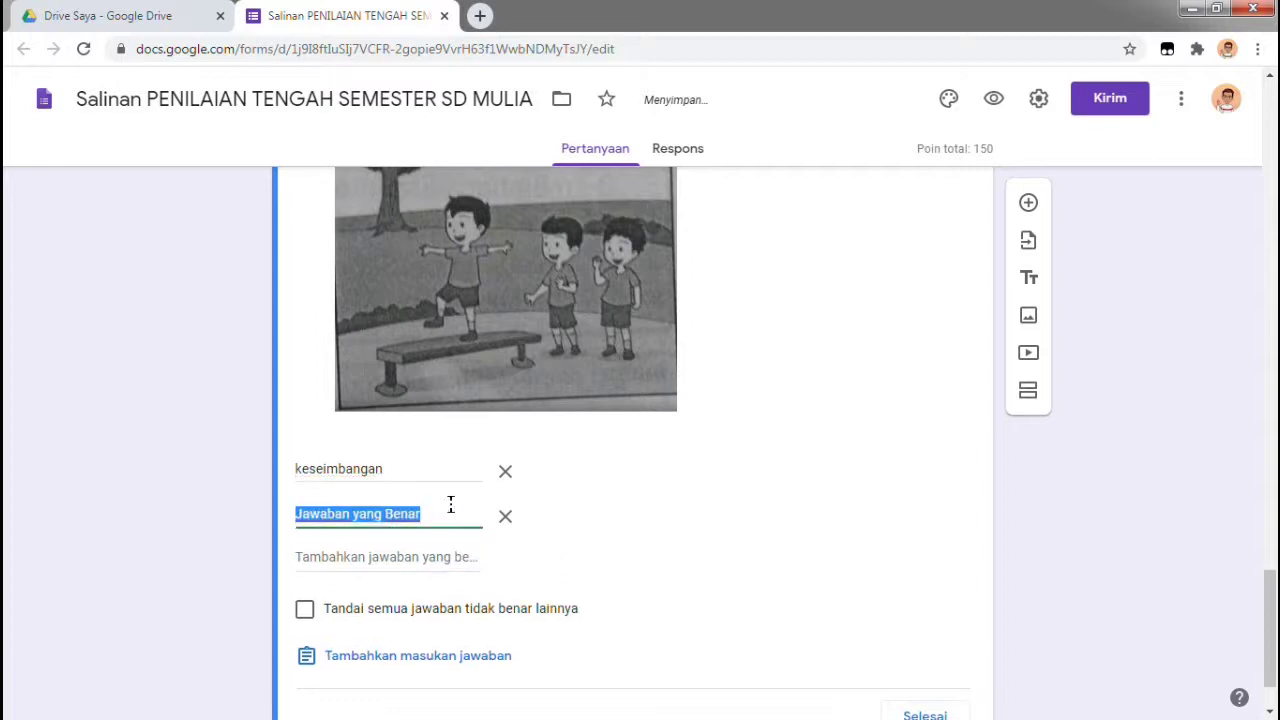
{"action": "type", "text": "Keseimb"}
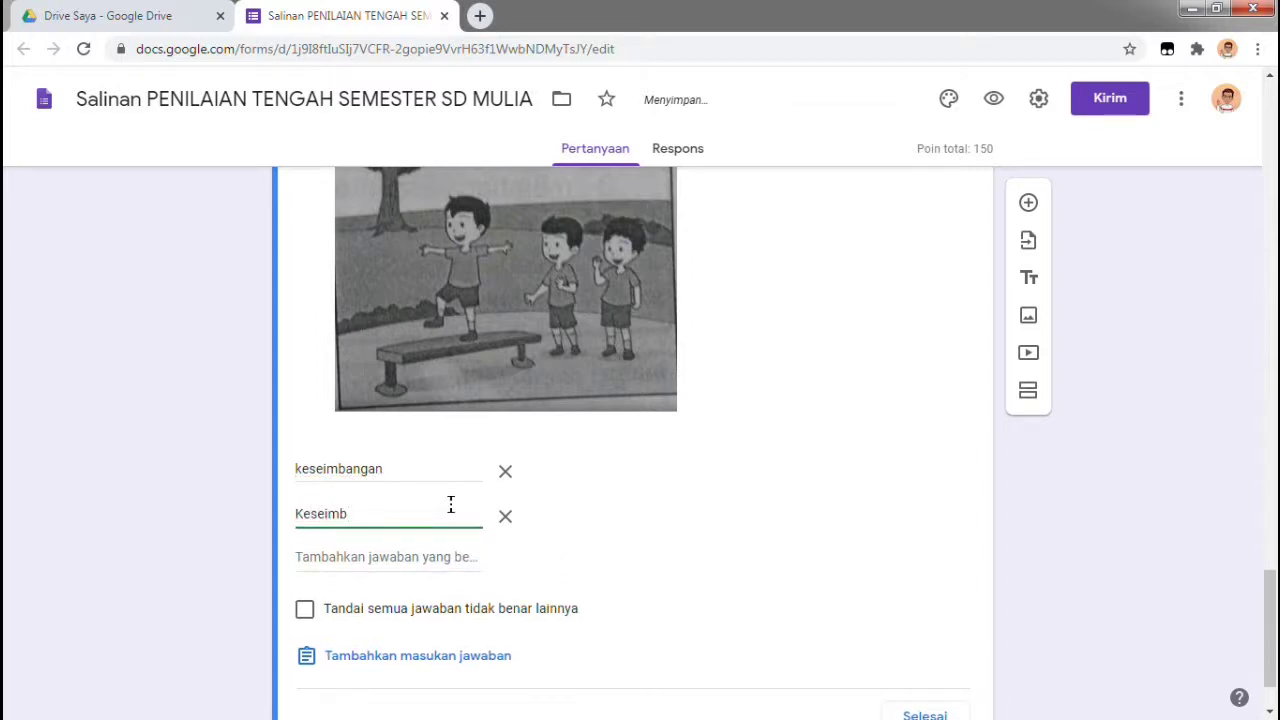
{"action": "type", "text": "angan"}
{"action": "left_click", "coordinate": [455, 557]}
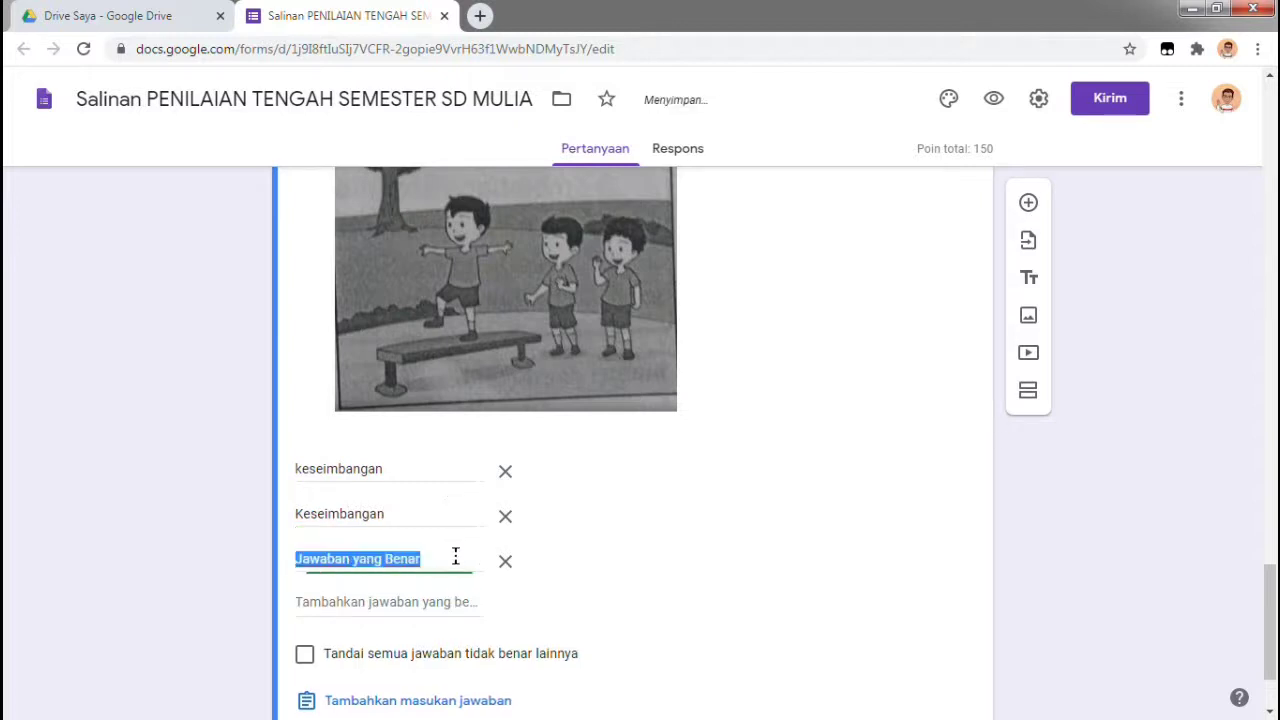
{"action": "type", "text": "KESEIMBANGAN"}
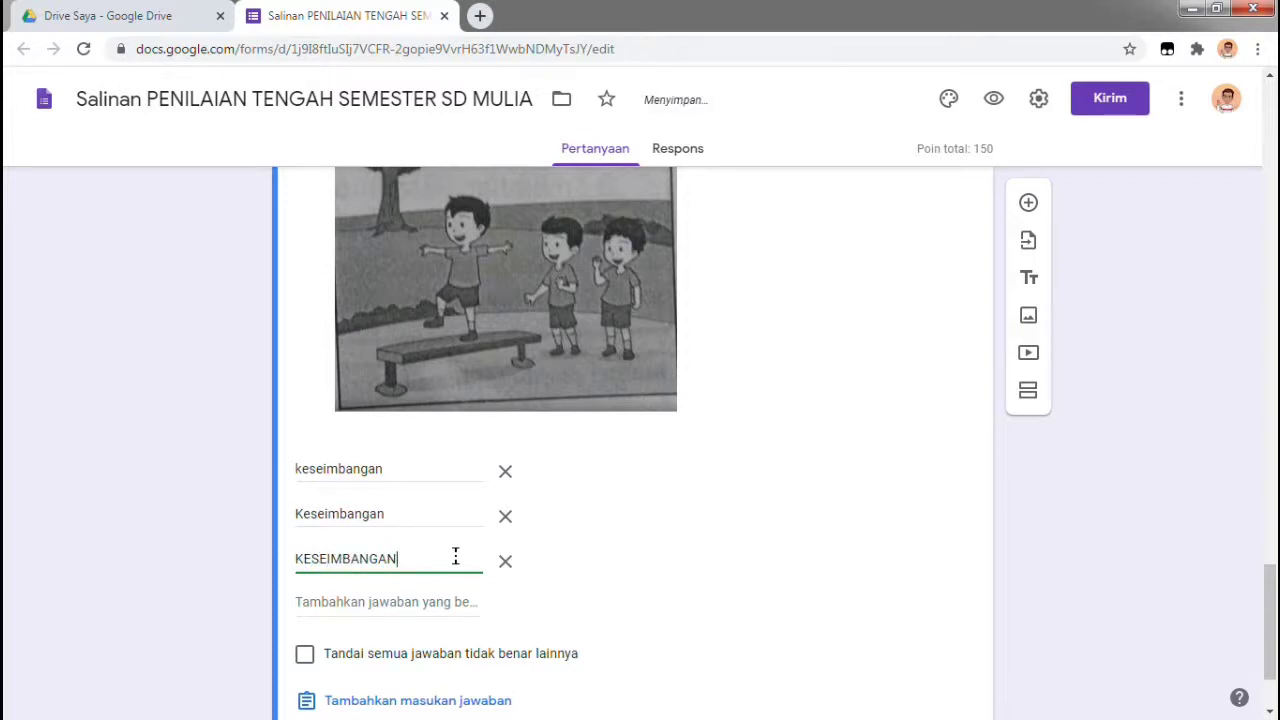
Set the question to 25 points and save its answer key
{"action": "scroll", "coordinate": [457, 565], "scroll_direction": "down", "scroll_amount": 1}
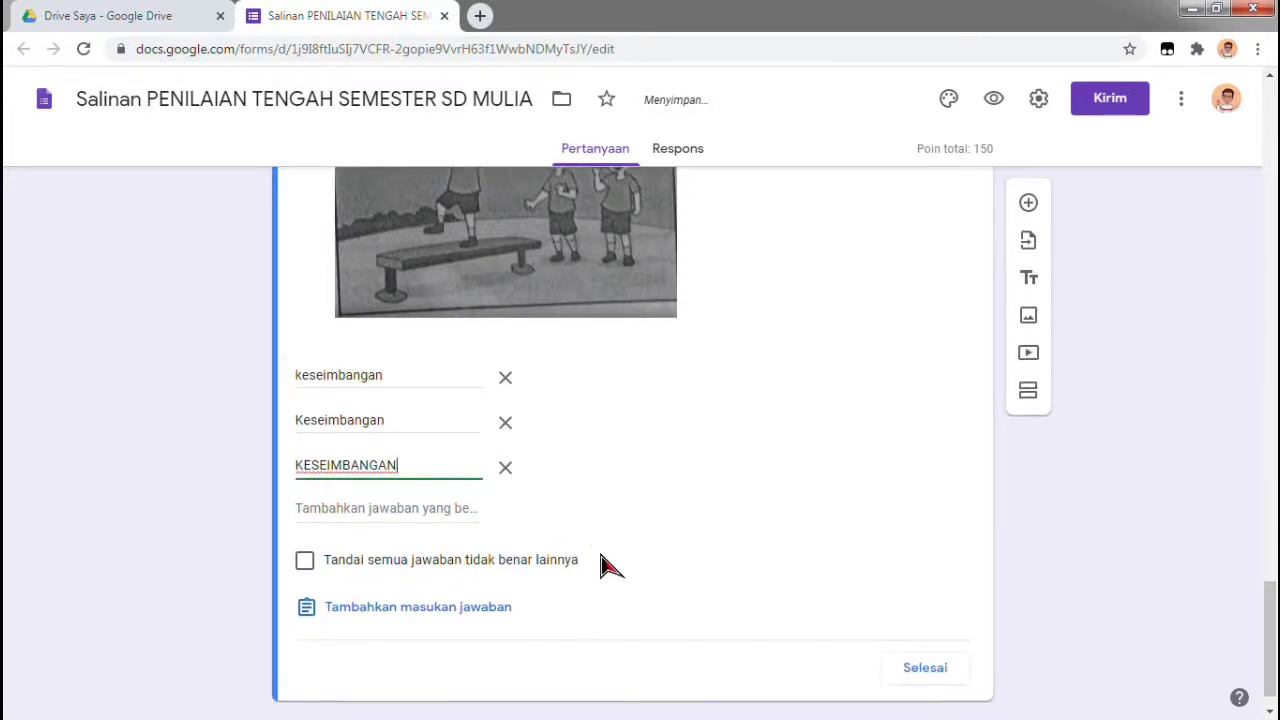
{"action": "scroll", "coordinate": [600, 565], "scroll_direction": "up", "scroll_amount": 1}
{"action": "scroll", "coordinate": [860, 400], "scroll_direction": "up", "scroll_amount": 1}
{"action": "left_click", "coordinate": [916, 218]}
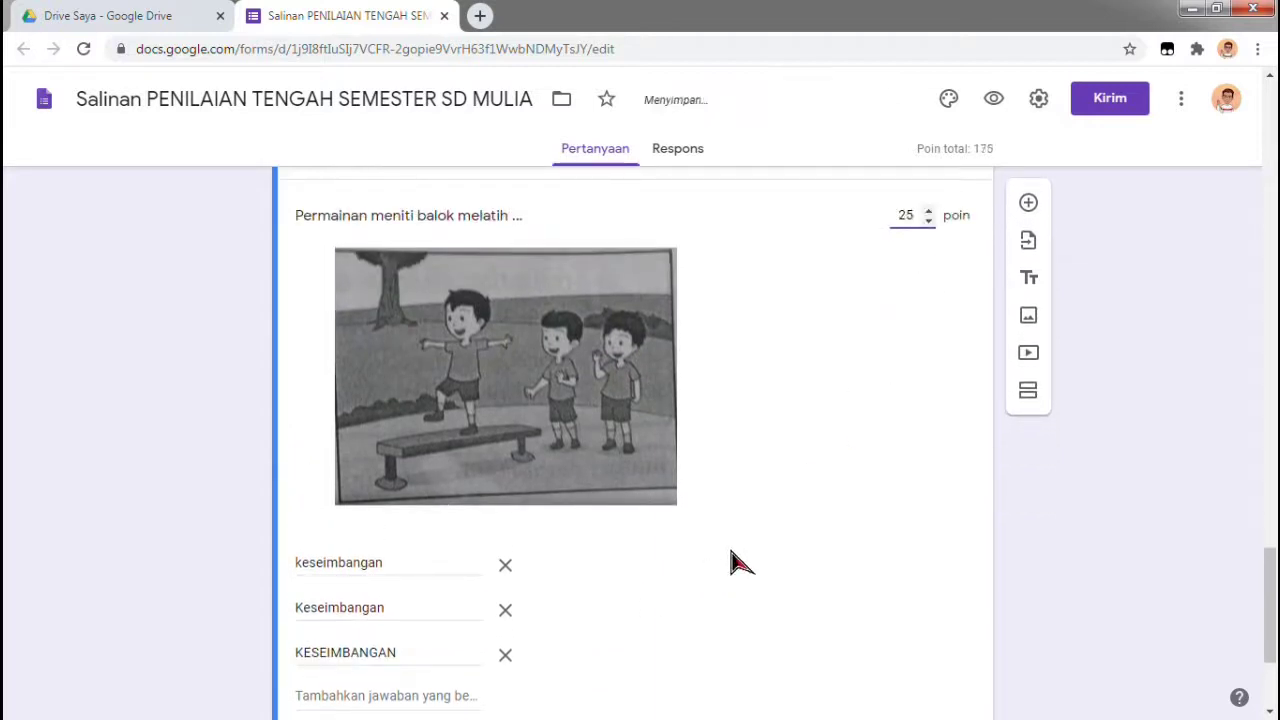
{"action": "scroll", "coordinate": [767, 511], "scroll_direction": "down", "scroll_amount": 1}
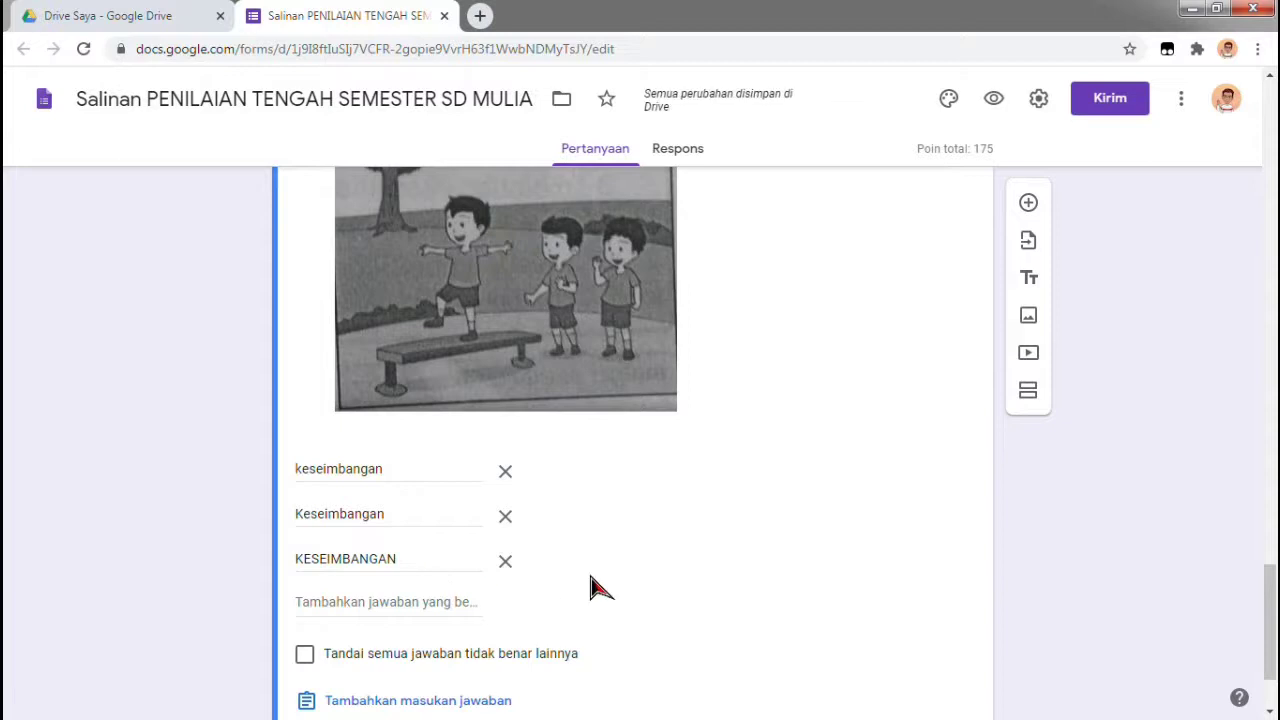
{"action": "scroll", "coordinate": [592, 586], "scroll_direction": "down", "scroll_amount": 1}
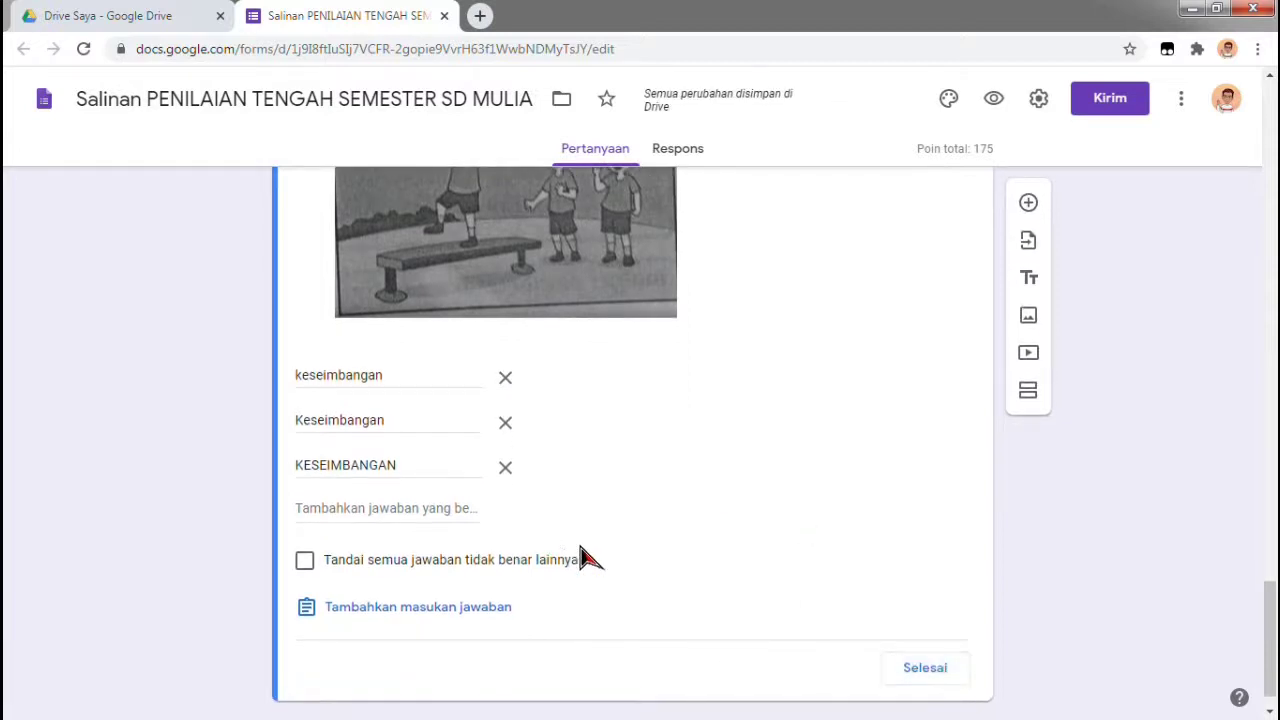
{"action": "scroll", "coordinate": [858, 430], "scroll_direction": "up", "scroll_amount": 1}
{"action": "scroll", "coordinate": [934, 263], "scroll_direction": "up", "scroll_amount": 2}
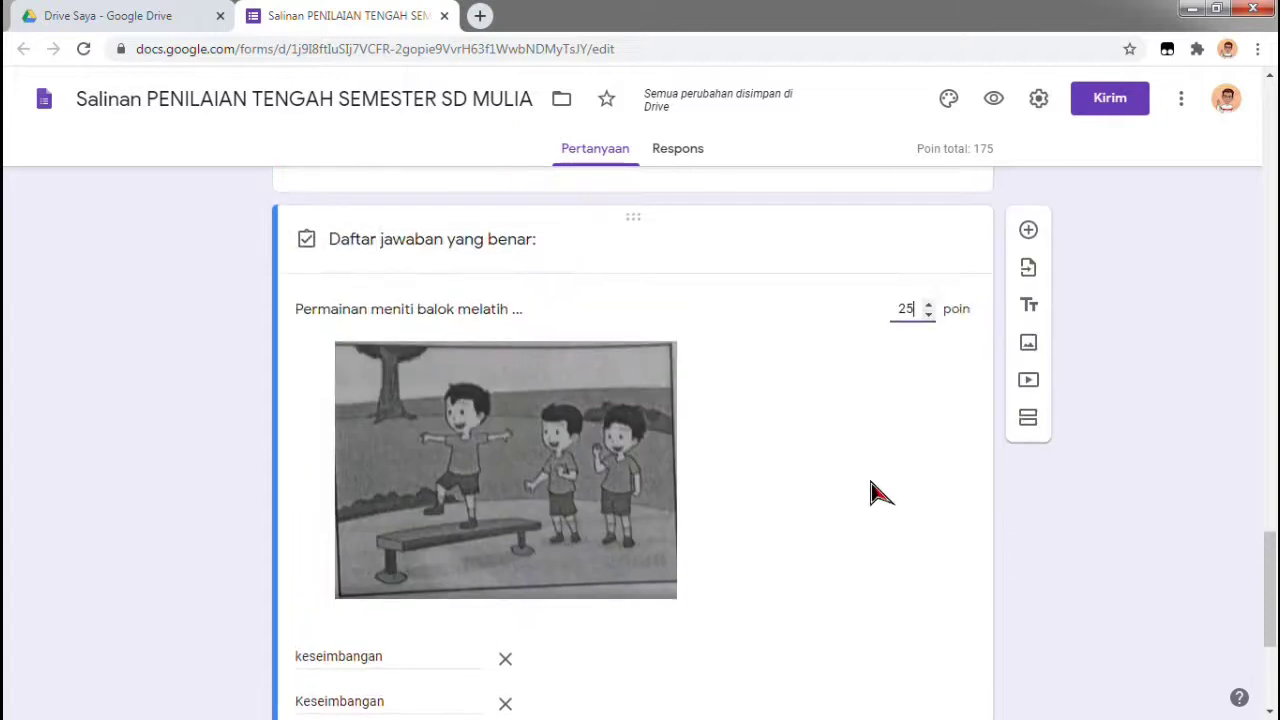
{"action": "scroll", "coordinate": [878, 492], "scroll_direction": "down", "scroll_amount": 3}
{"action": "left_click", "coordinate": [926, 630]}
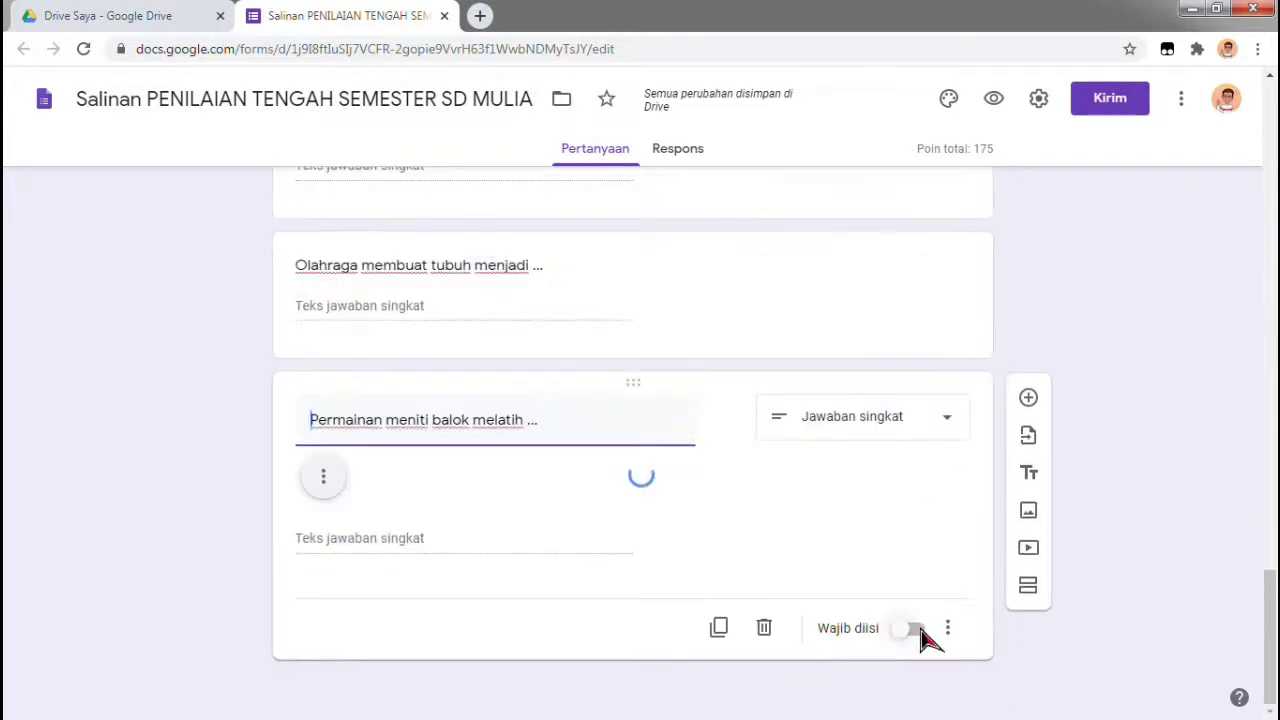
{"action": "scroll", "coordinate": [800, 594], "scroll_direction": "down", "scroll_amount": 1}
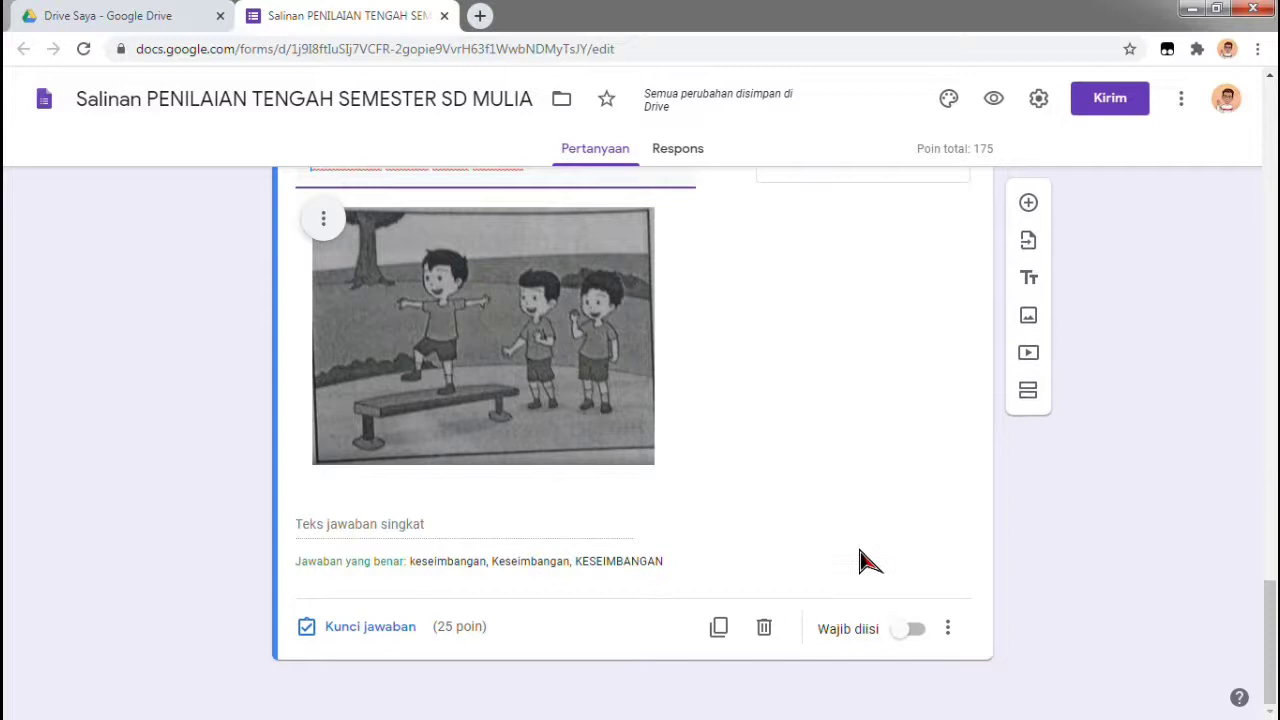
{"action": "scroll", "coordinate": [863, 560], "scroll_direction": "up", "scroll_amount": 1}
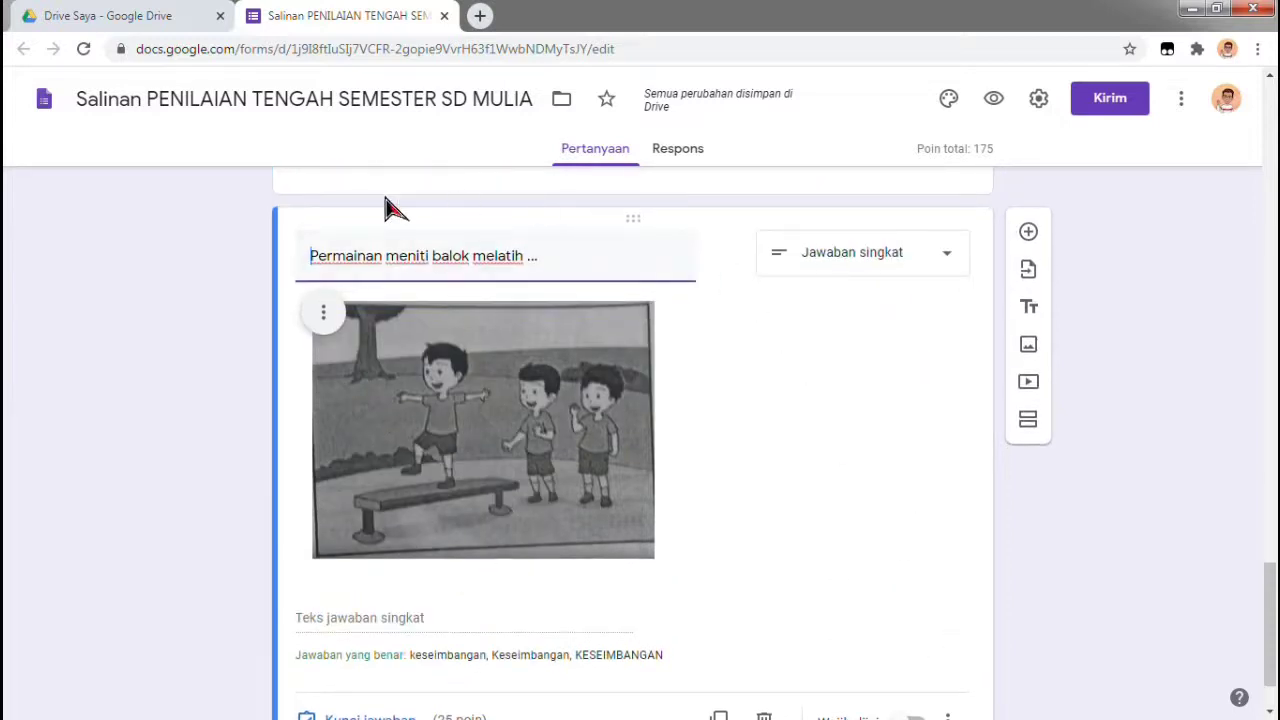
{"action": "scroll", "coordinate": [523, 509], "scroll_direction": "down", "scroll_amount": 1}
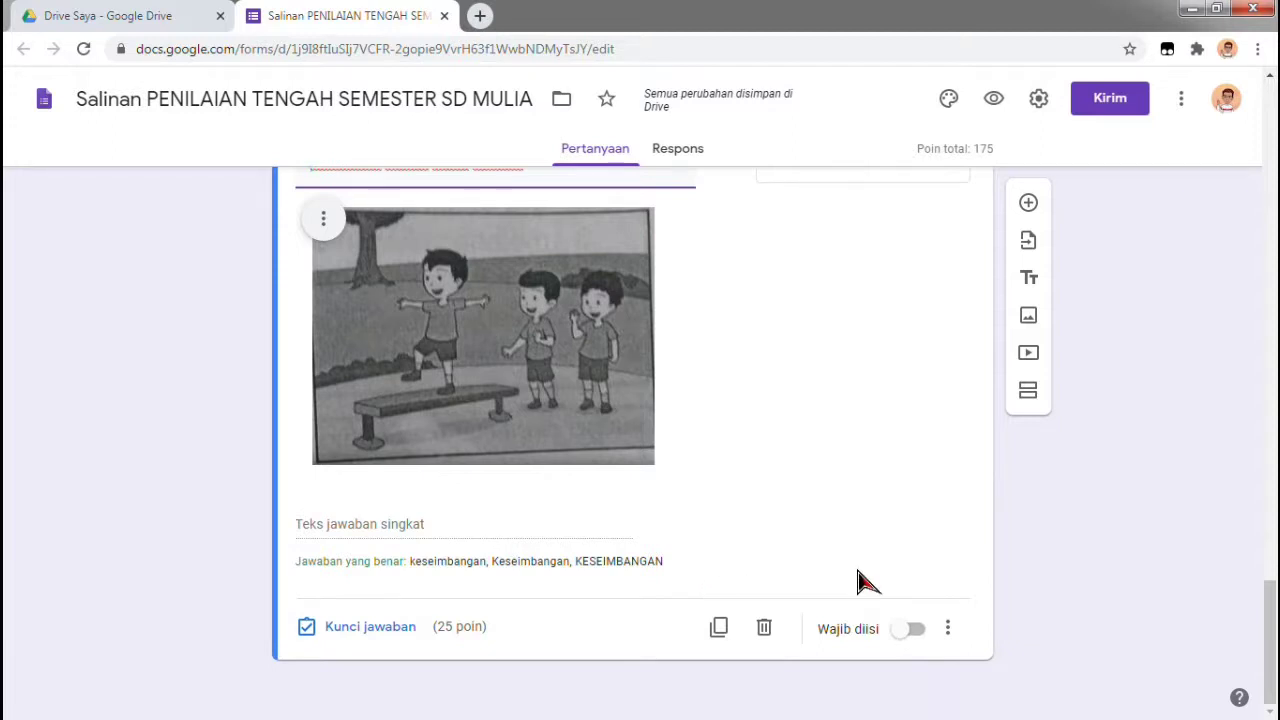
{"action": "scroll", "coordinate": [958, 480], "scroll_direction": "up", "scroll_amount": 2}
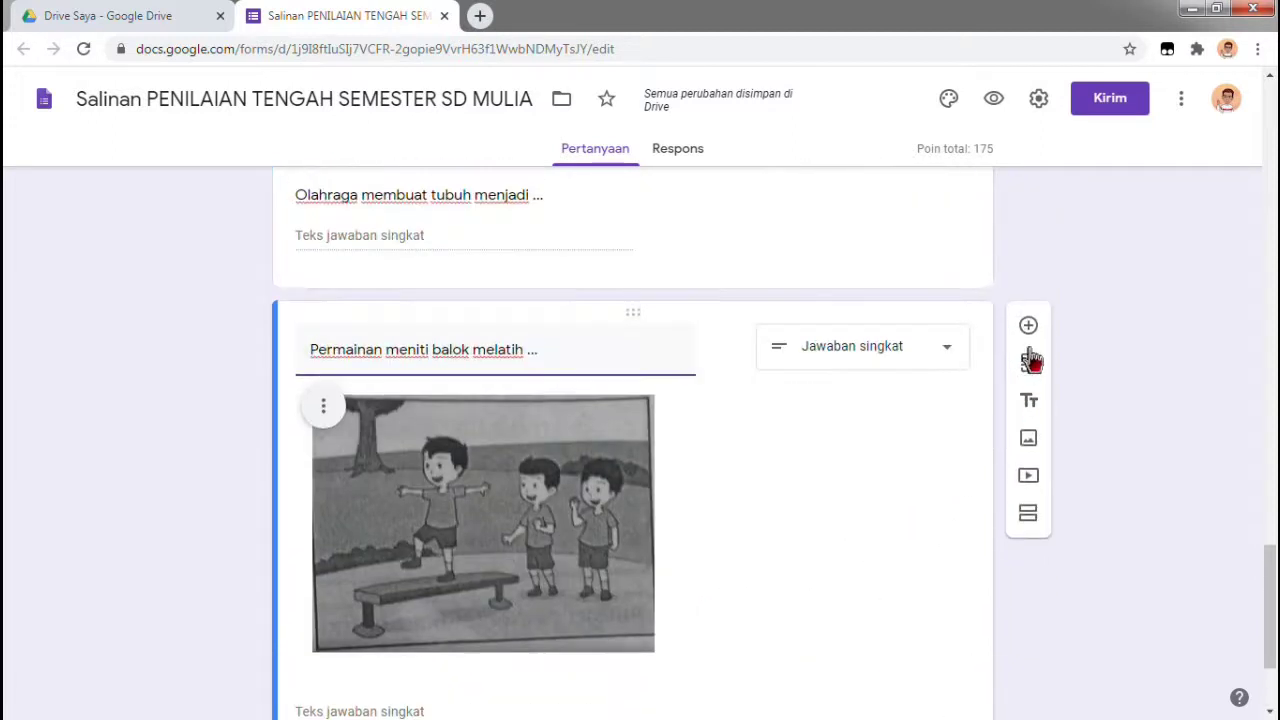
Add the Jawaban singkat question 'Rafa menendang bola dengan menggunakan ...'
{"action": "left_click", "coordinate": [1028, 325]}
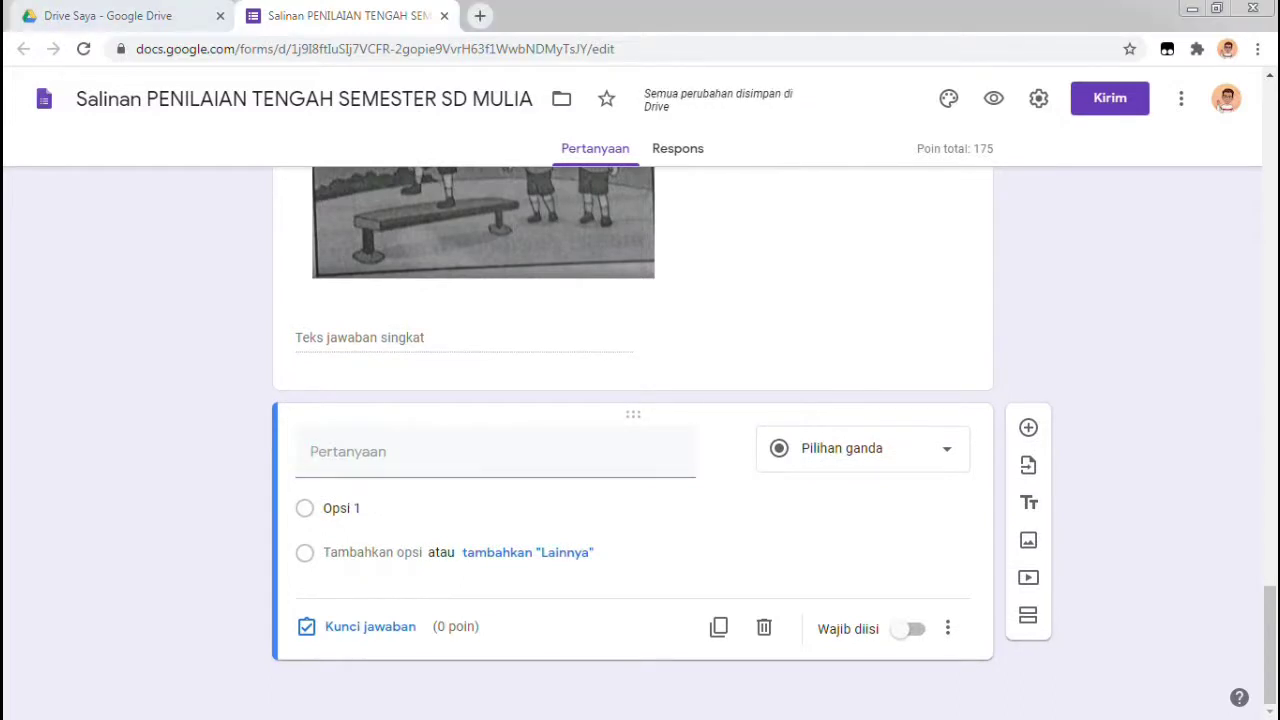
{"action": "left_click", "coordinate": [514, 451]}
{"action": "type", "text": "r"}
{"action": "key", "text": "BackSpace"}
{"action": "type", "text": "ra"}
{"action": "key", "text": "BackSpace"}
{"action": "key", "text": "BackSpace"}
{"action": "key", "text": "BackSpace"}
{"action": "type", "text": "Rafa"}
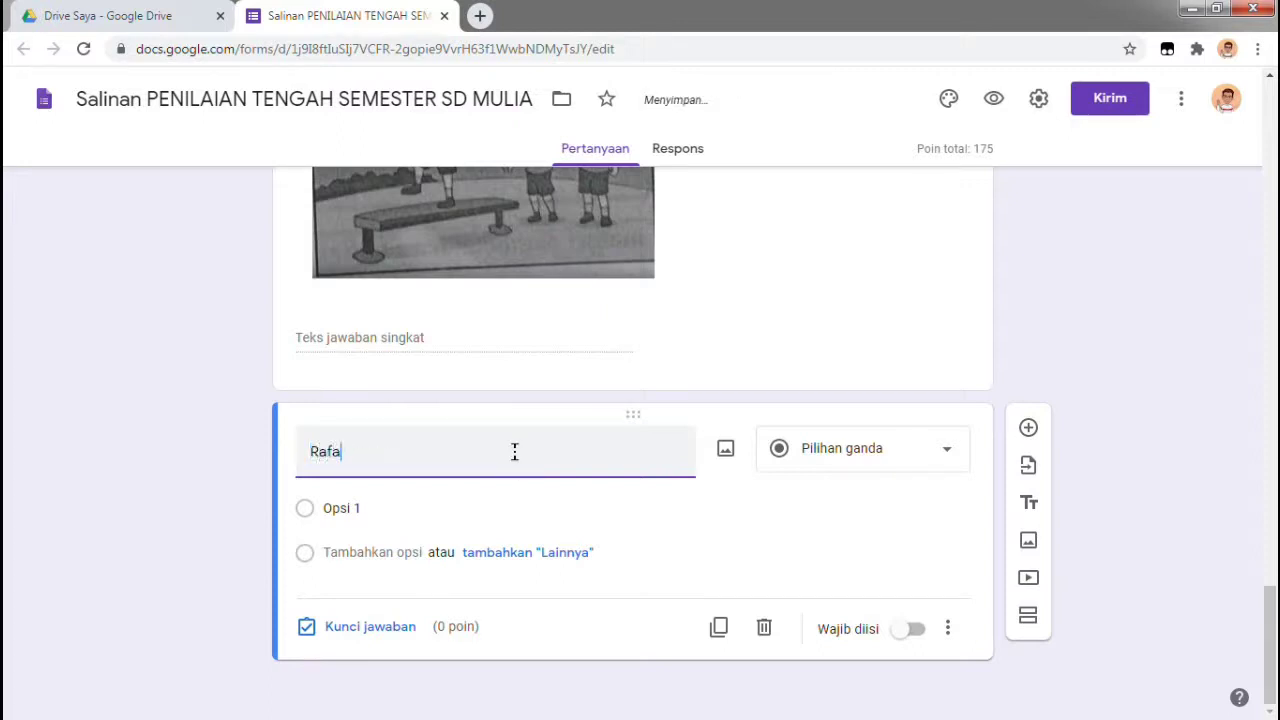
{"action": "type", "text": " menendang bola "}
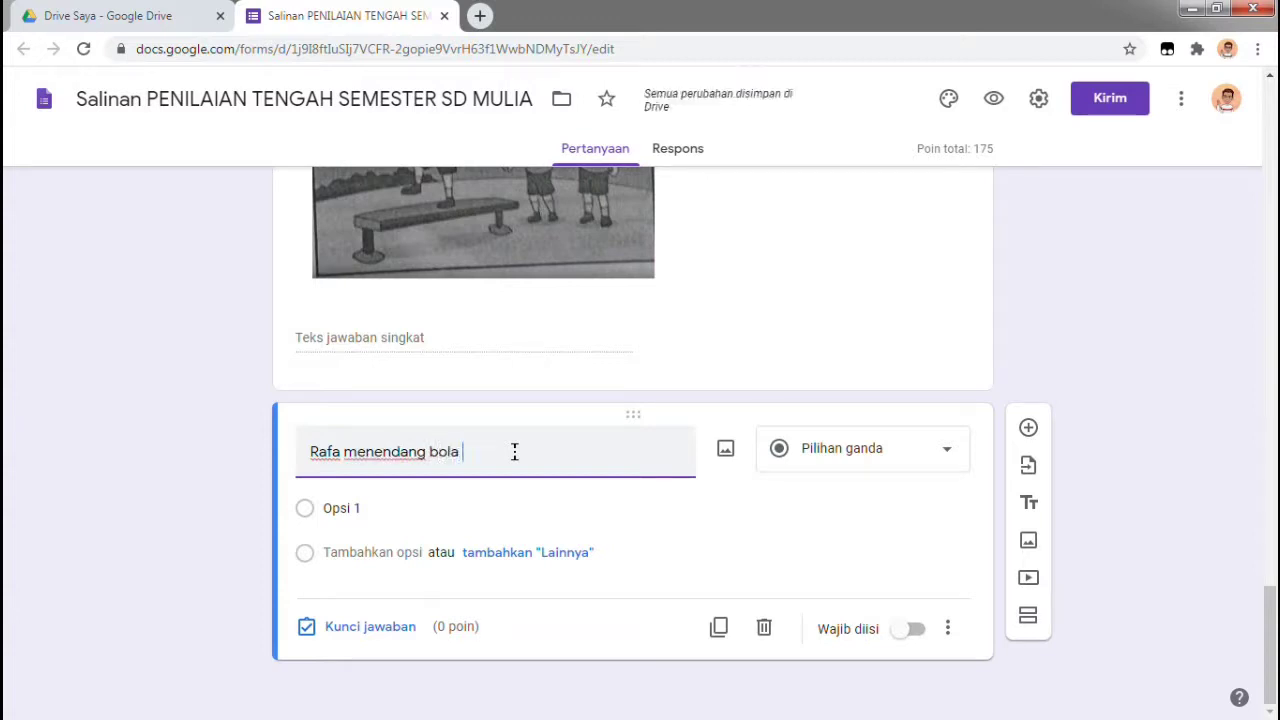
{"action": "type", "text": "dengan menggunakan ..."}
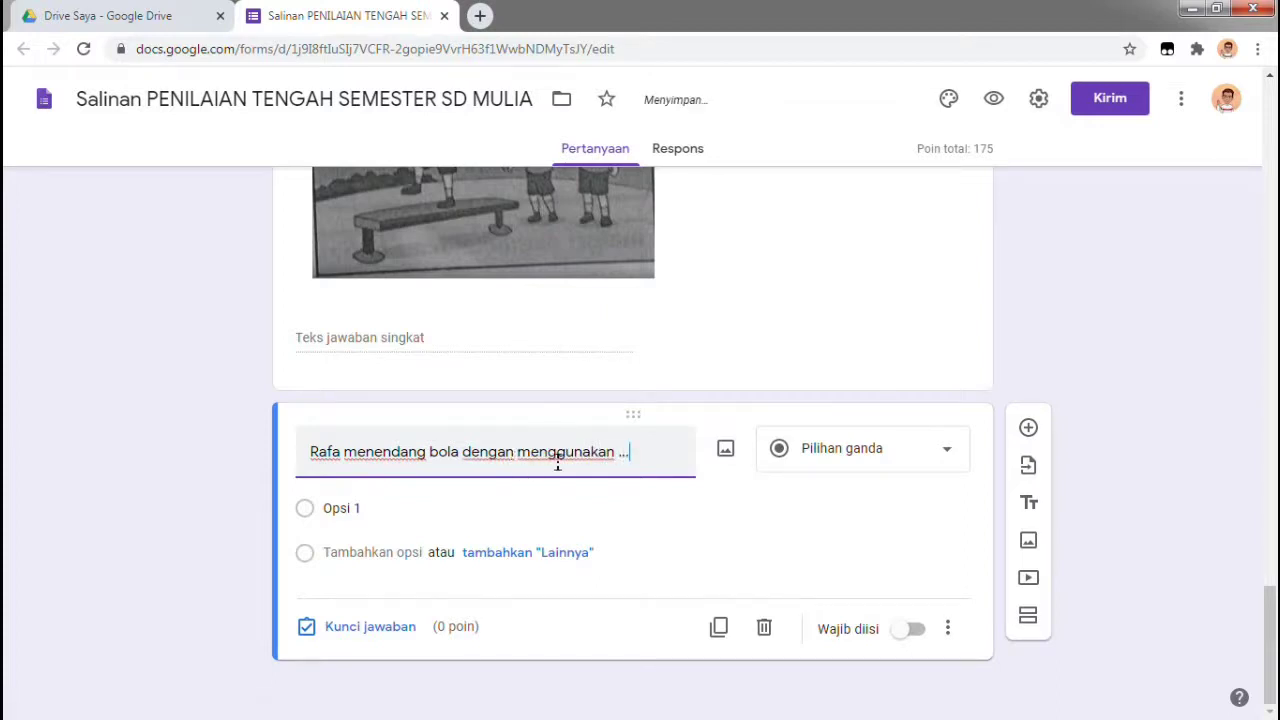
{"action": "left_click", "coordinate": [920, 464]}
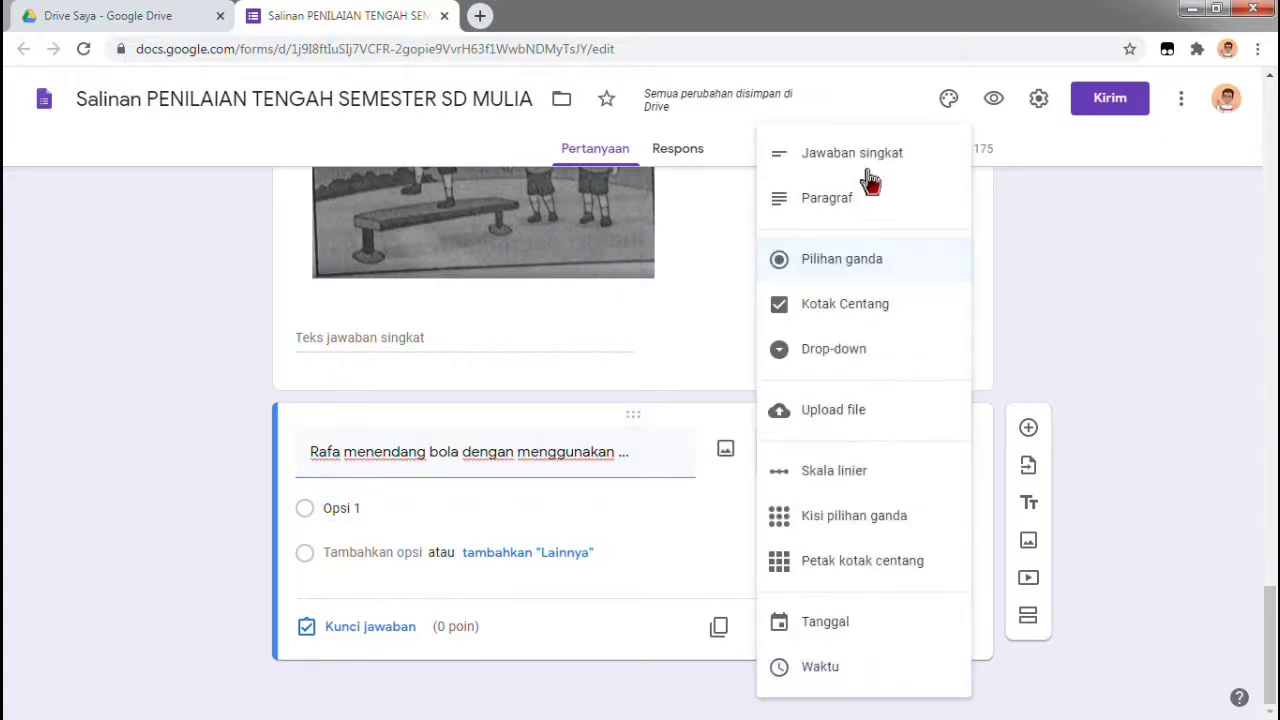
{"action": "left_click", "coordinate": [867, 184]}
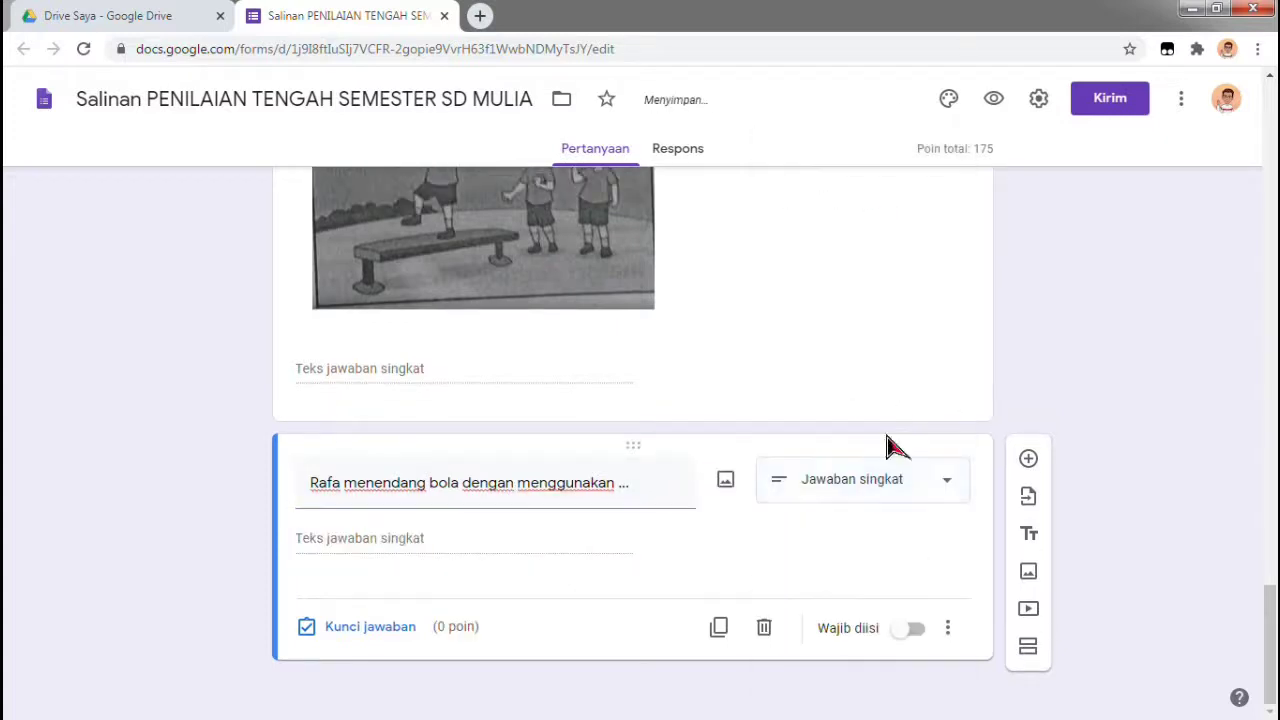
Upload the 'kaki dalam' picture from the computer to this question
{"action": "left_click", "coordinate": [727, 484]}
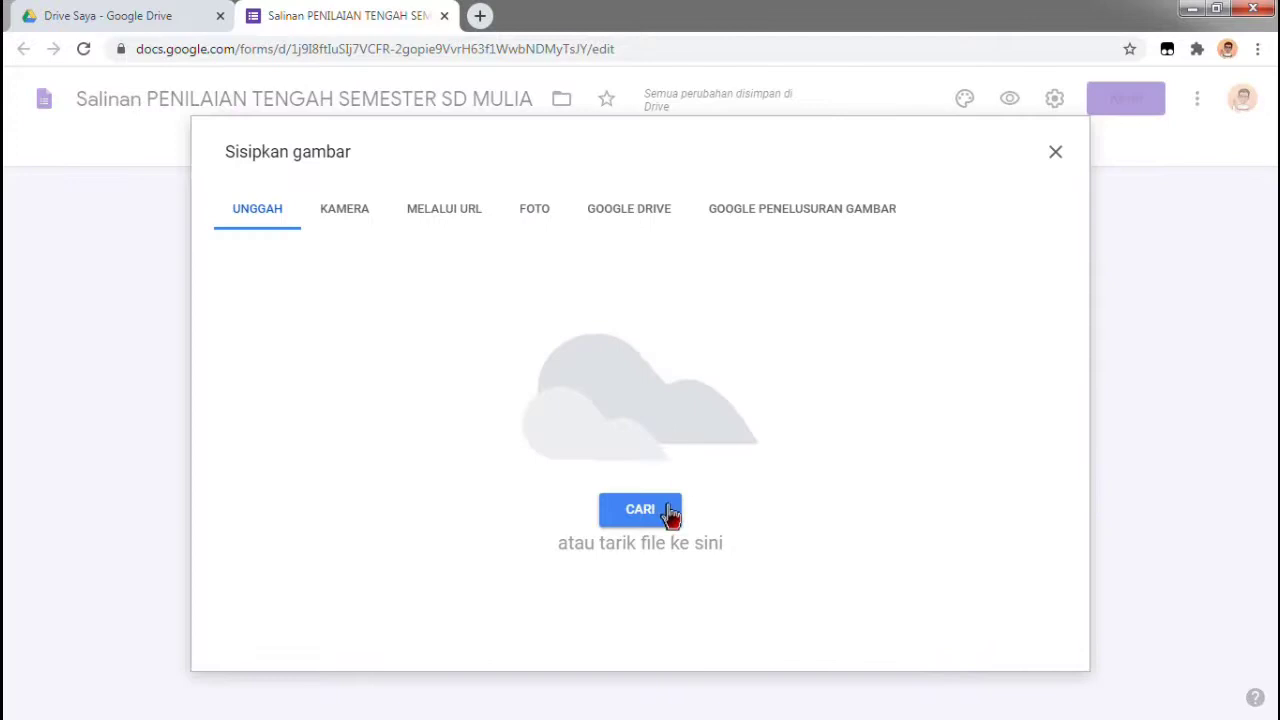
{"action": "left_click", "coordinate": [640, 510]}
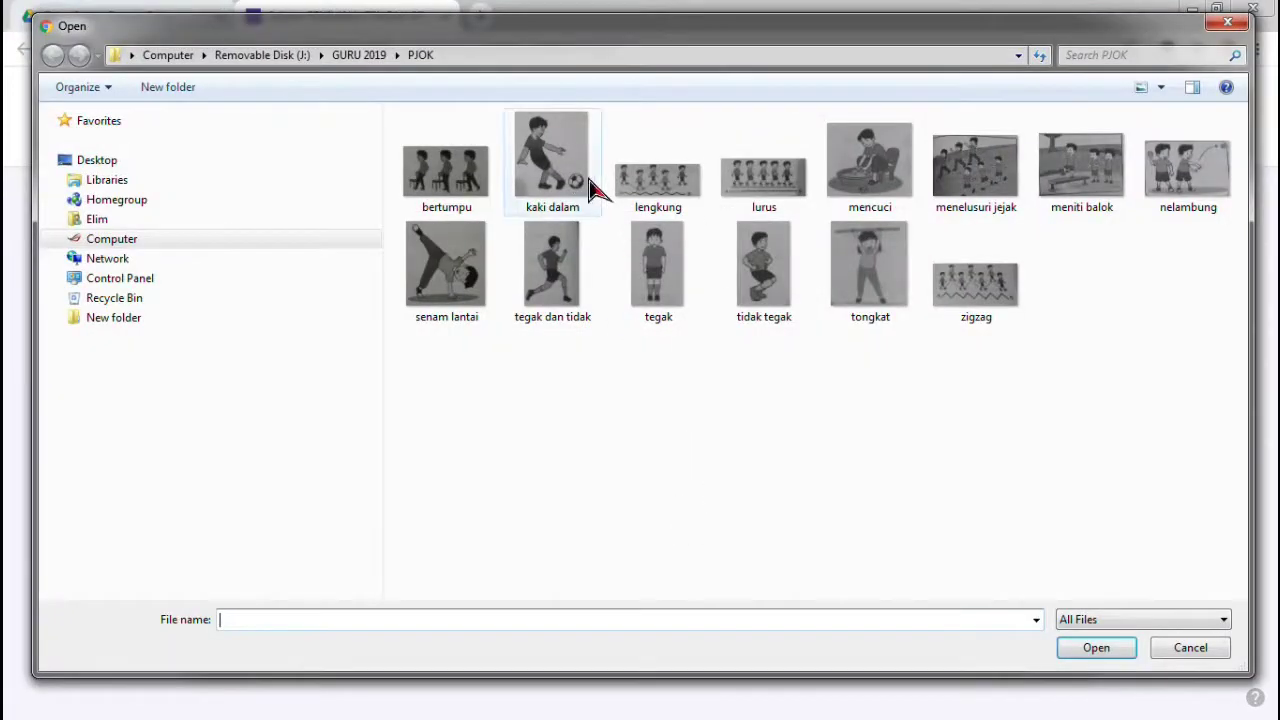
{"action": "left_click", "coordinate": [578, 181]}
{"action": "left_click", "coordinate": [1085, 650]}
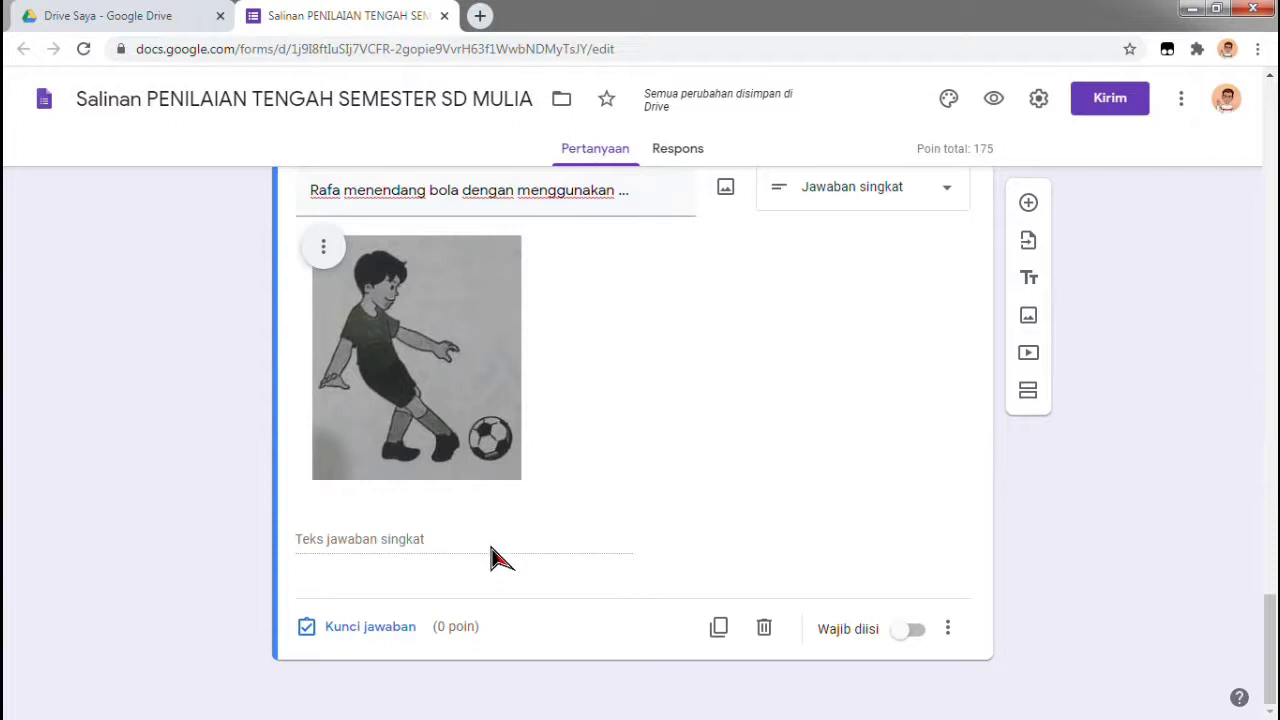
Open the answer key and accept kaki, Kaki and KAKI as correct answers
{"action": "left_click", "coordinate": [410, 634]}
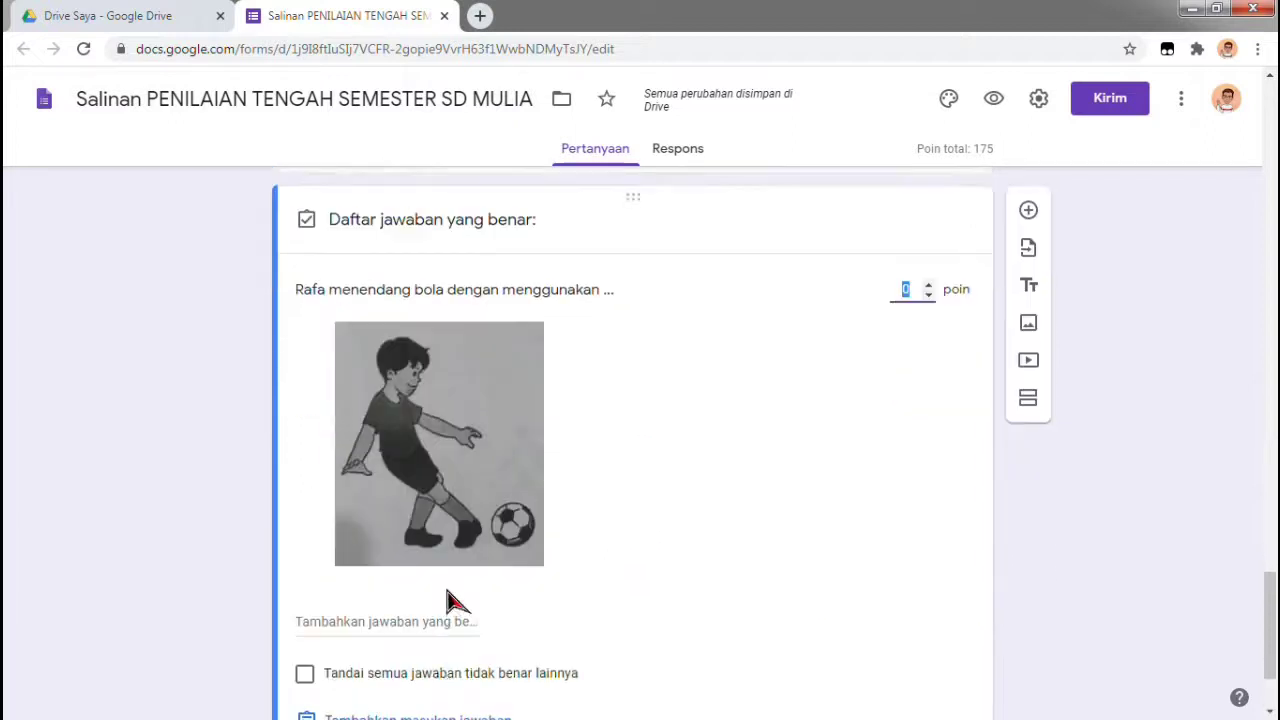
{"action": "left_click", "coordinate": [417, 470]}
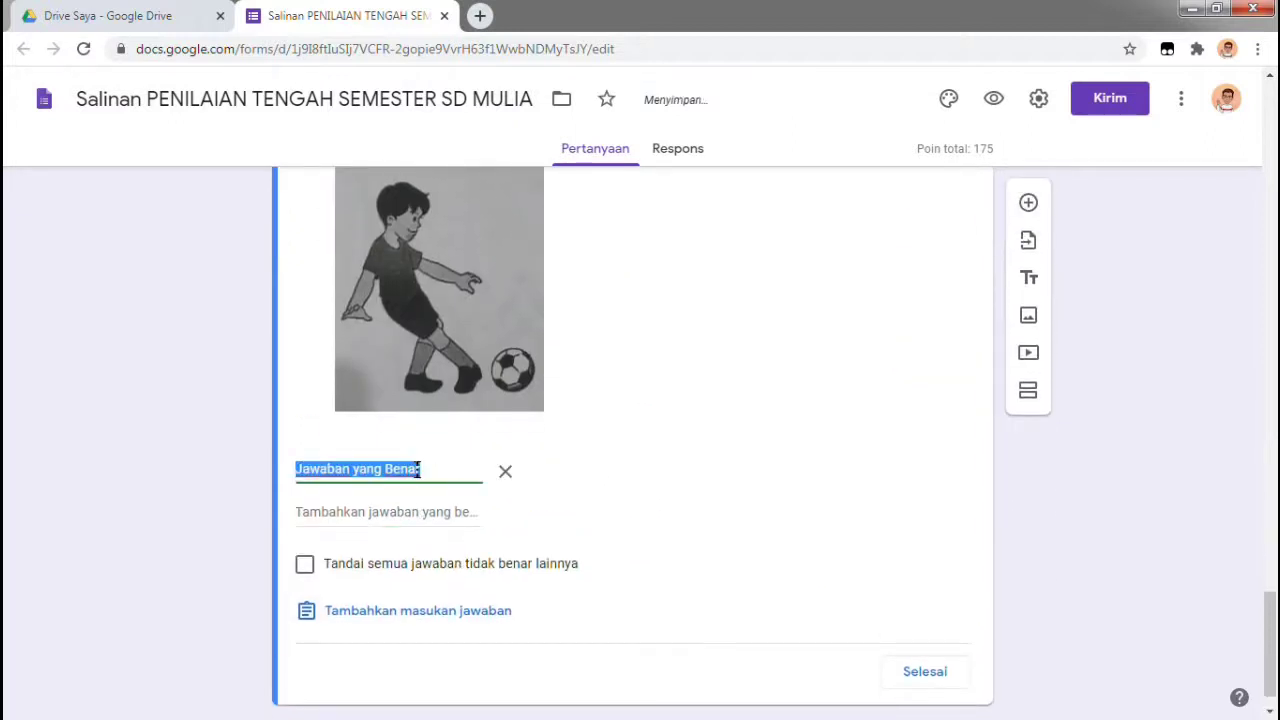
{"action": "type", "text": "kak"}
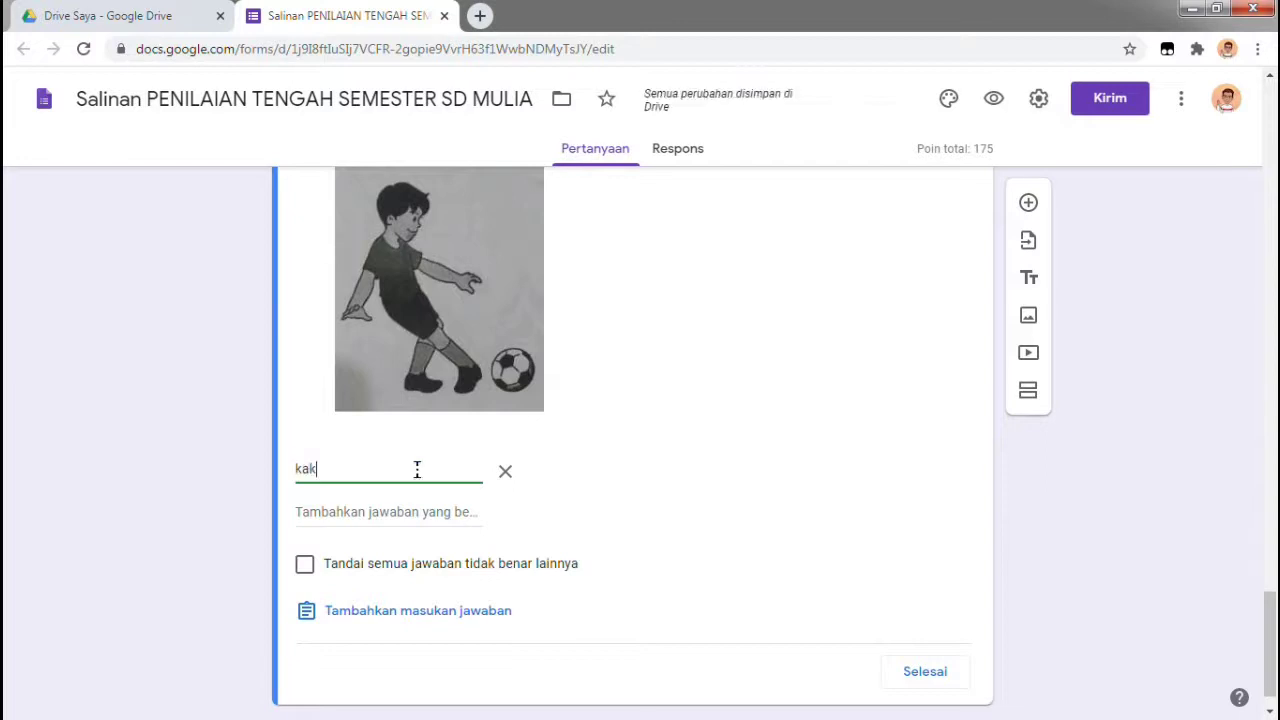
{"action": "type", "text": "i"}
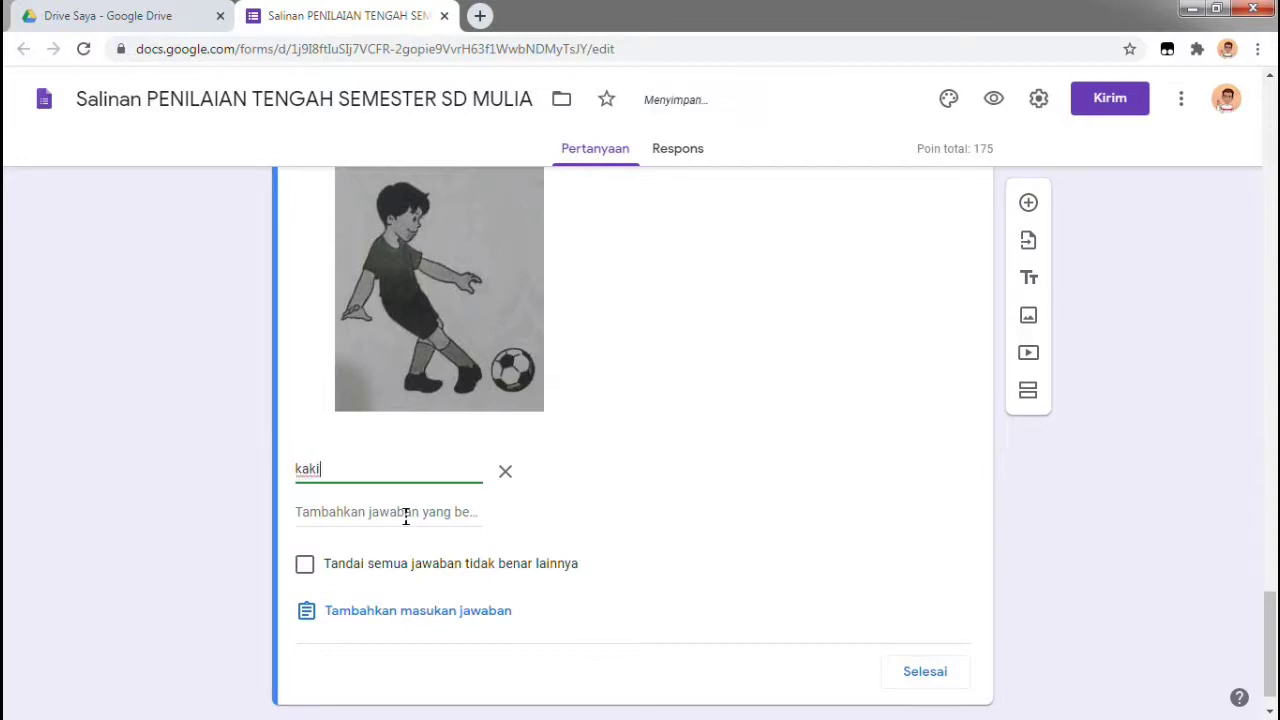
{"action": "left_click", "coordinate": [405, 512]}
{"action": "type", "text": "Kaki"}
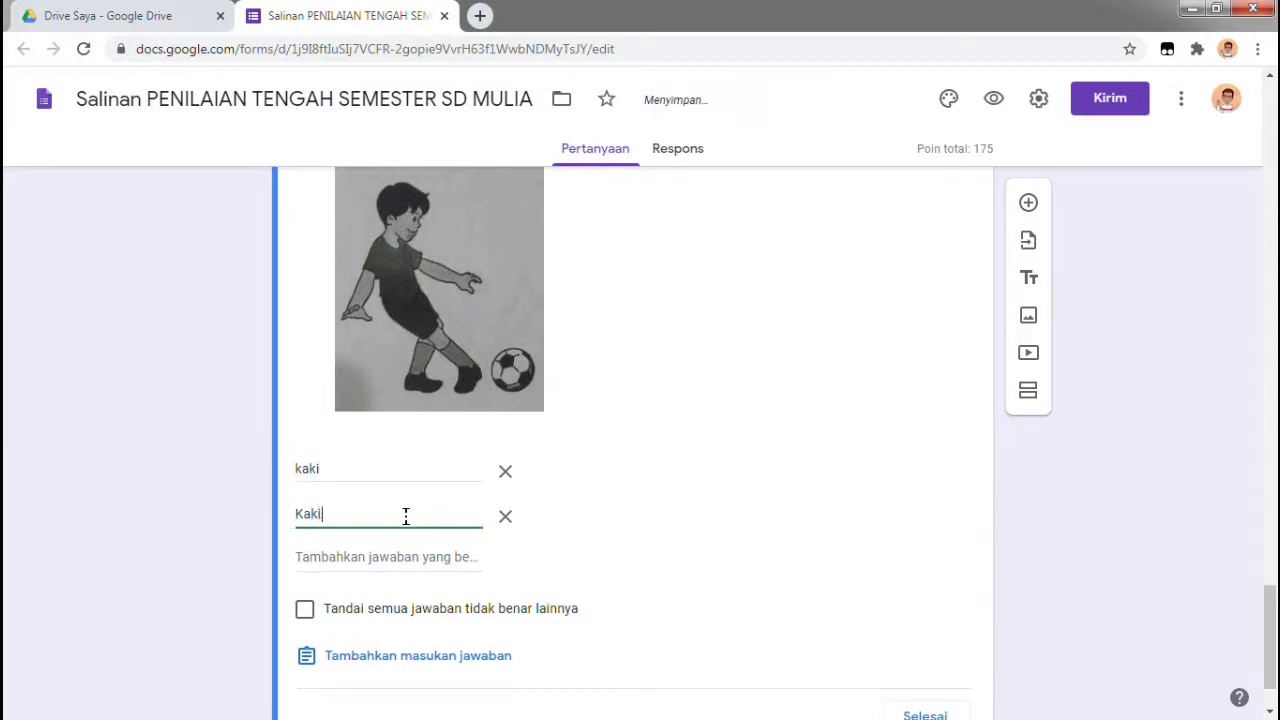
{"action": "left_click", "coordinate": [417, 563]}
{"action": "type", "text": "KAKI"}
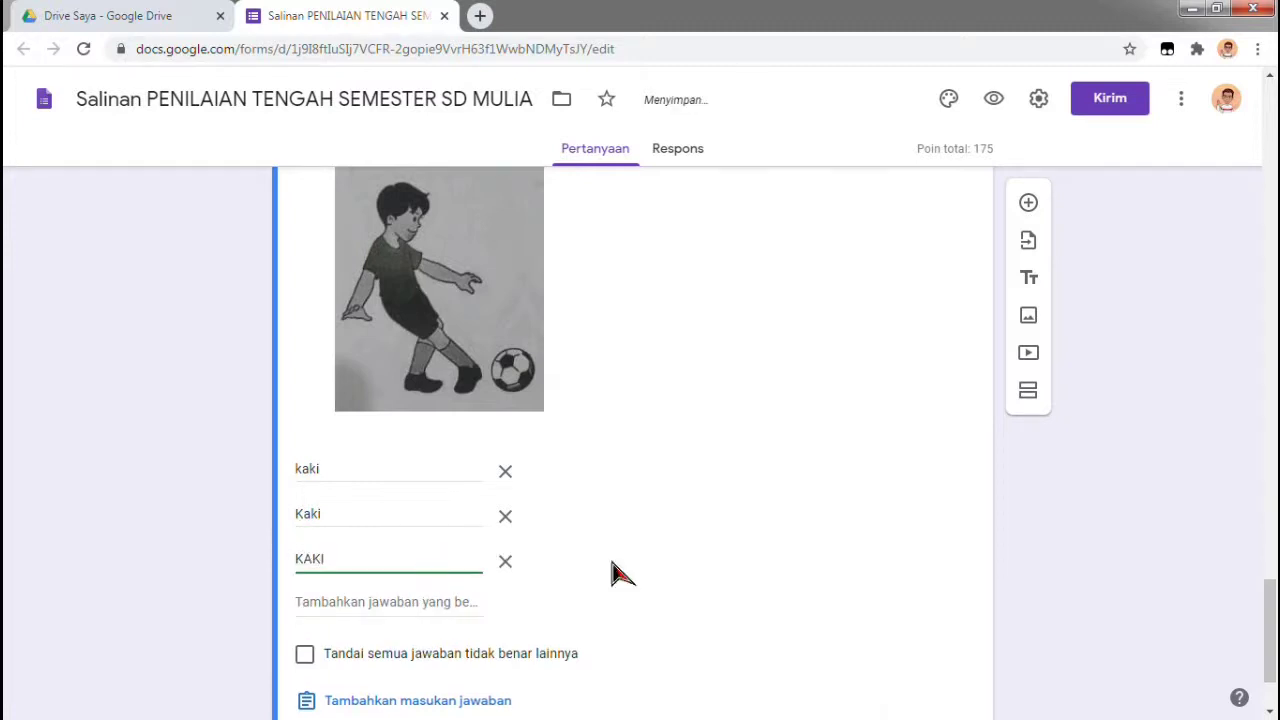
Set the ball-kicking question to 25 points and finish the answer key
{"action": "scroll", "coordinate": [914, 263], "scroll_direction": "up", "scroll_amount": 3}
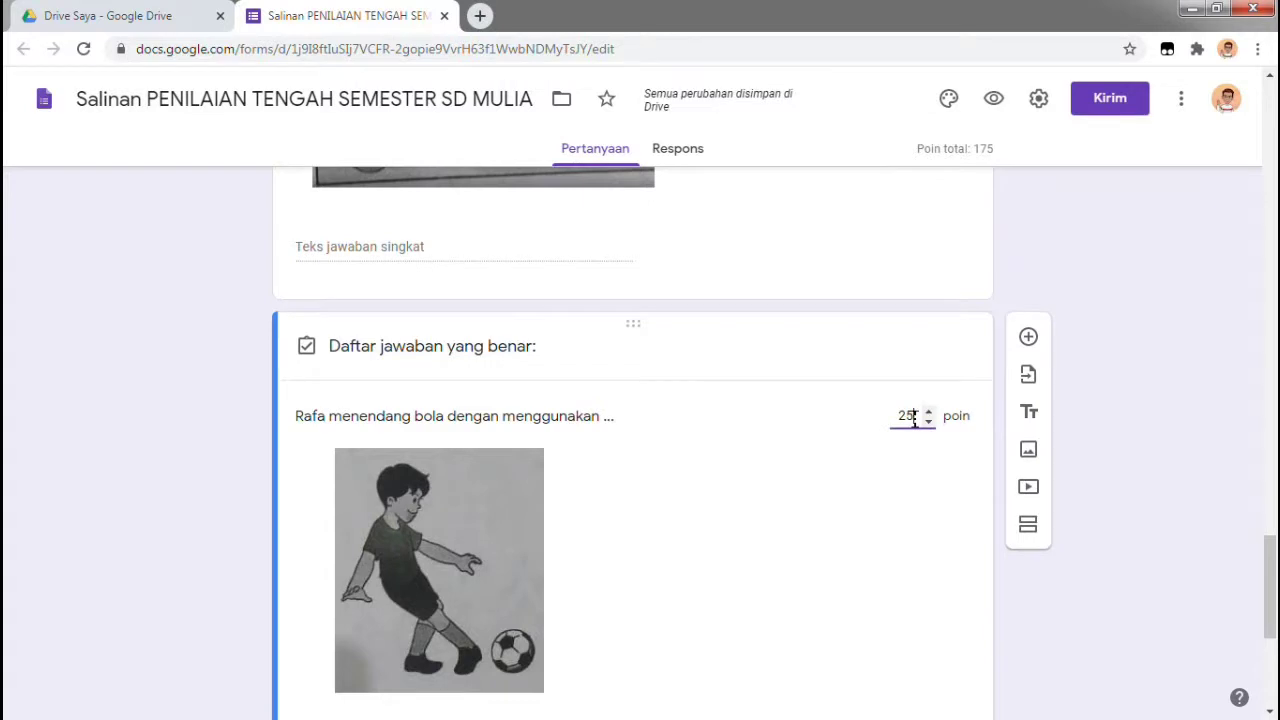
{"action": "type", "text": "21"}
{"action": "scroll", "coordinate": [1043, 563], "scroll_direction": "down", "scroll_amount": 2}
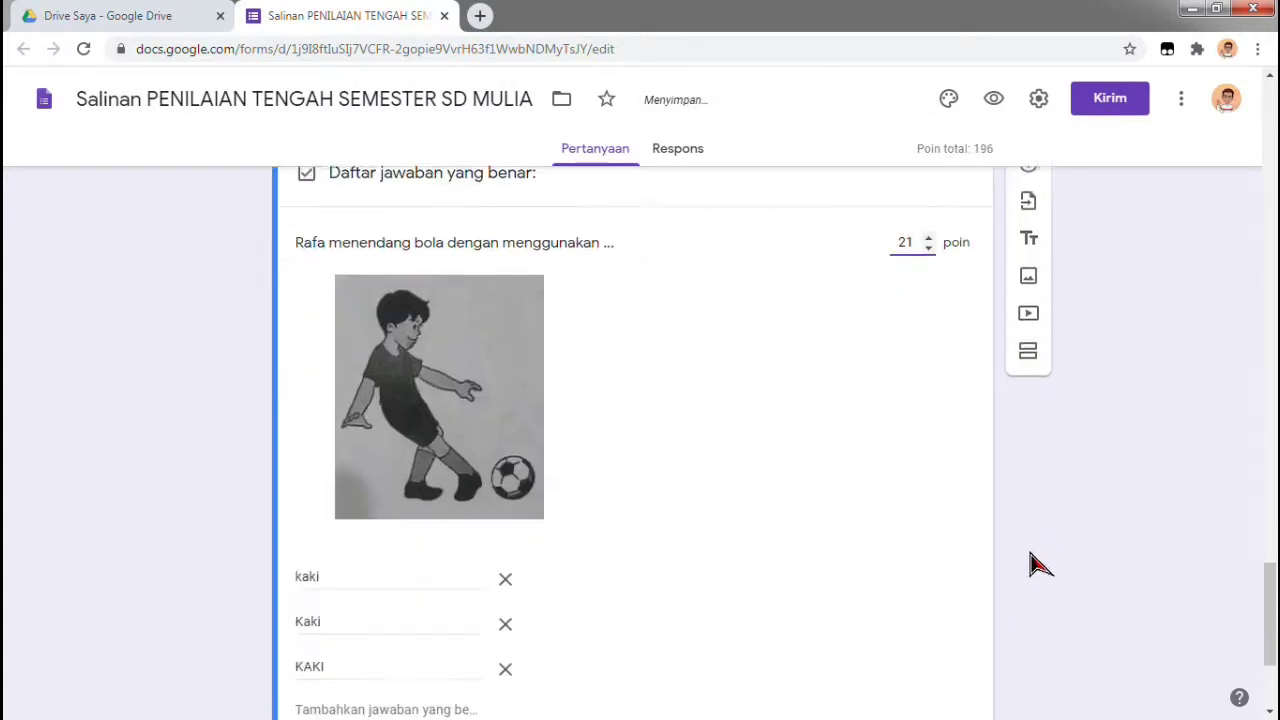
{"action": "left_click", "coordinate": [927, 224]}
{"action": "left_click", "coordinate": [929, 226]}
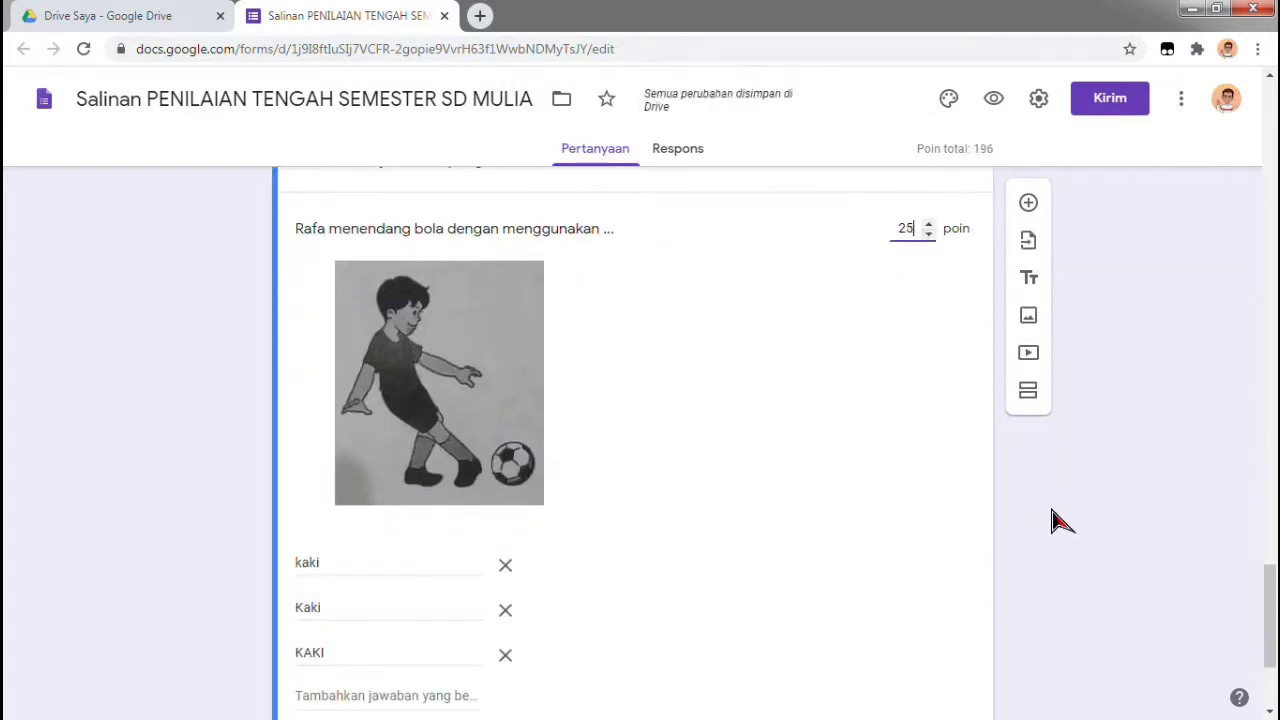
{"action": "scroll", "coordinate": [1054, 517], "scroll_direction": "down", "scroll_amount": 3}
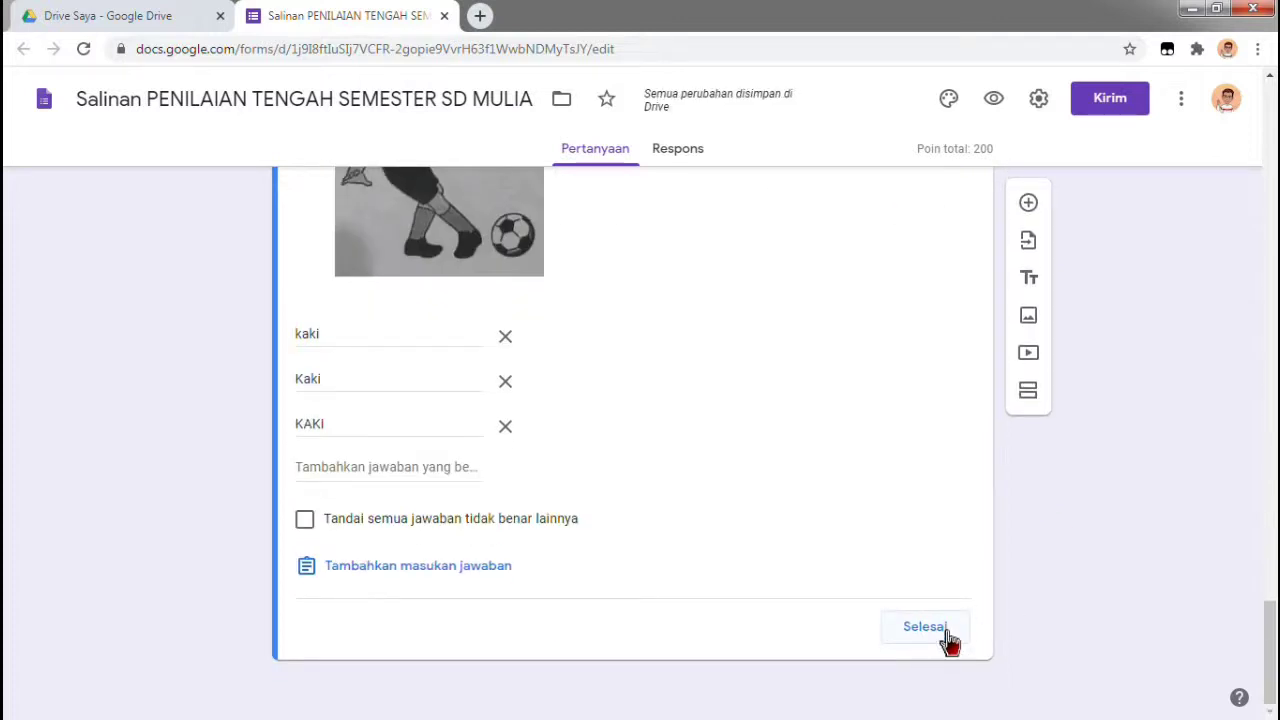
{"action": "left_click", "coordinate": [947, 638]}
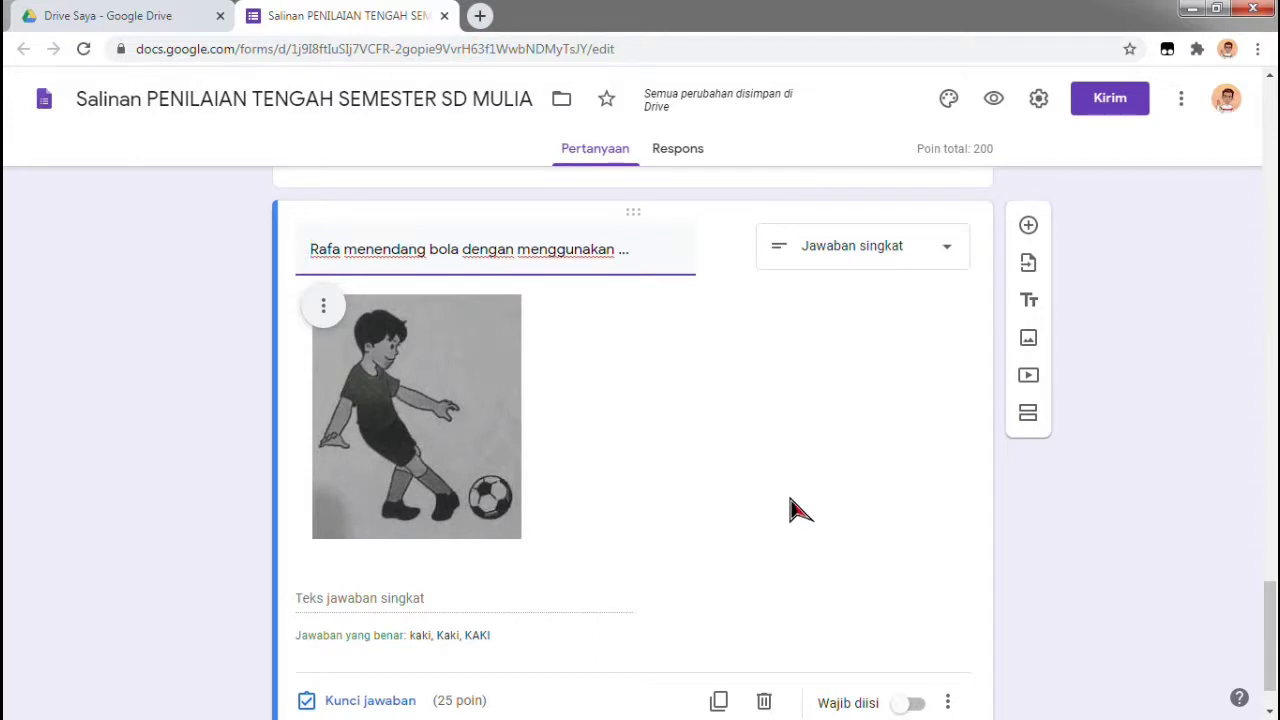
Preview the quiz, enter the student's name, Kelas 1 C and attendance number 7, then continue
{"action": "left_click", "coordinate": [993, 103]}
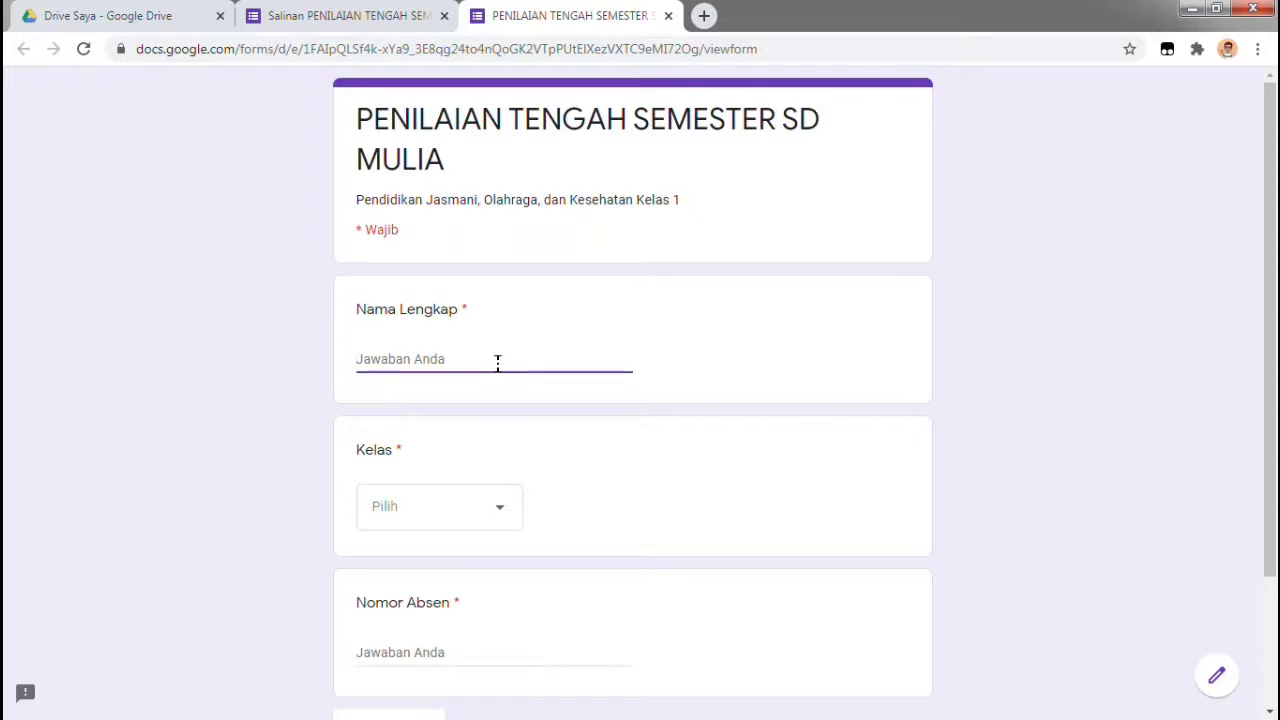
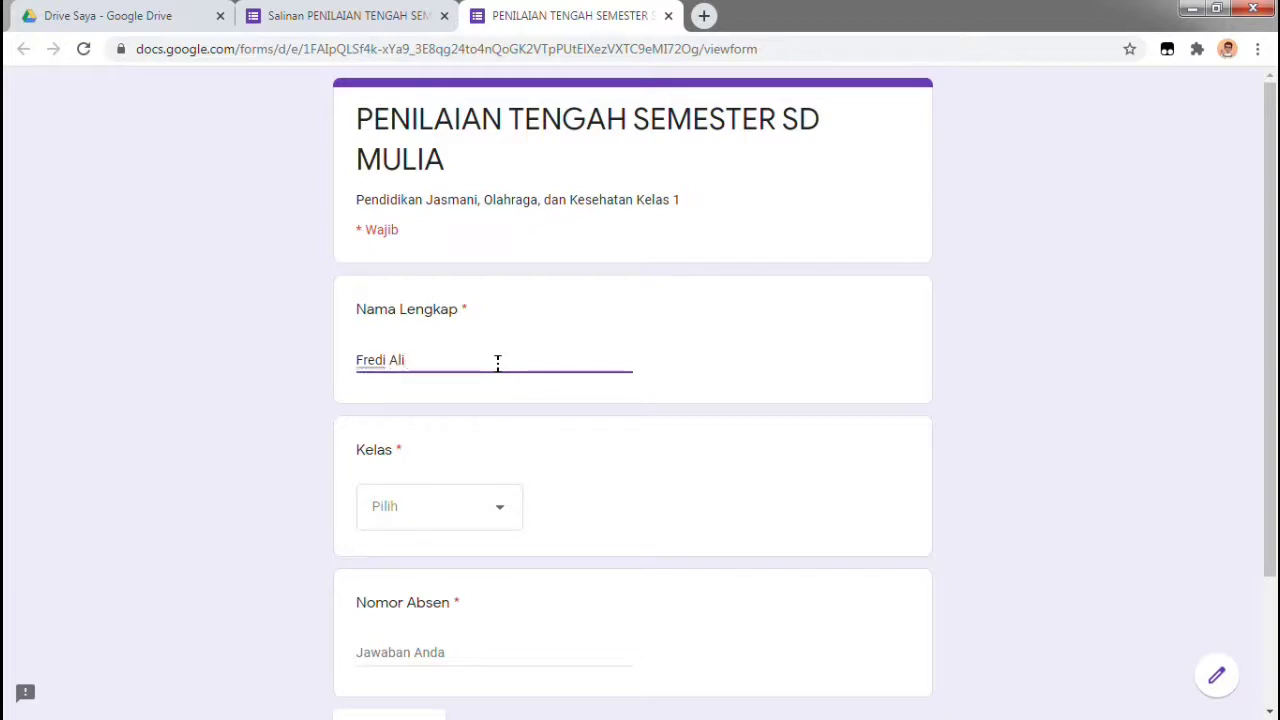
{"action": "left_click", "coordinate": [488, 506]}
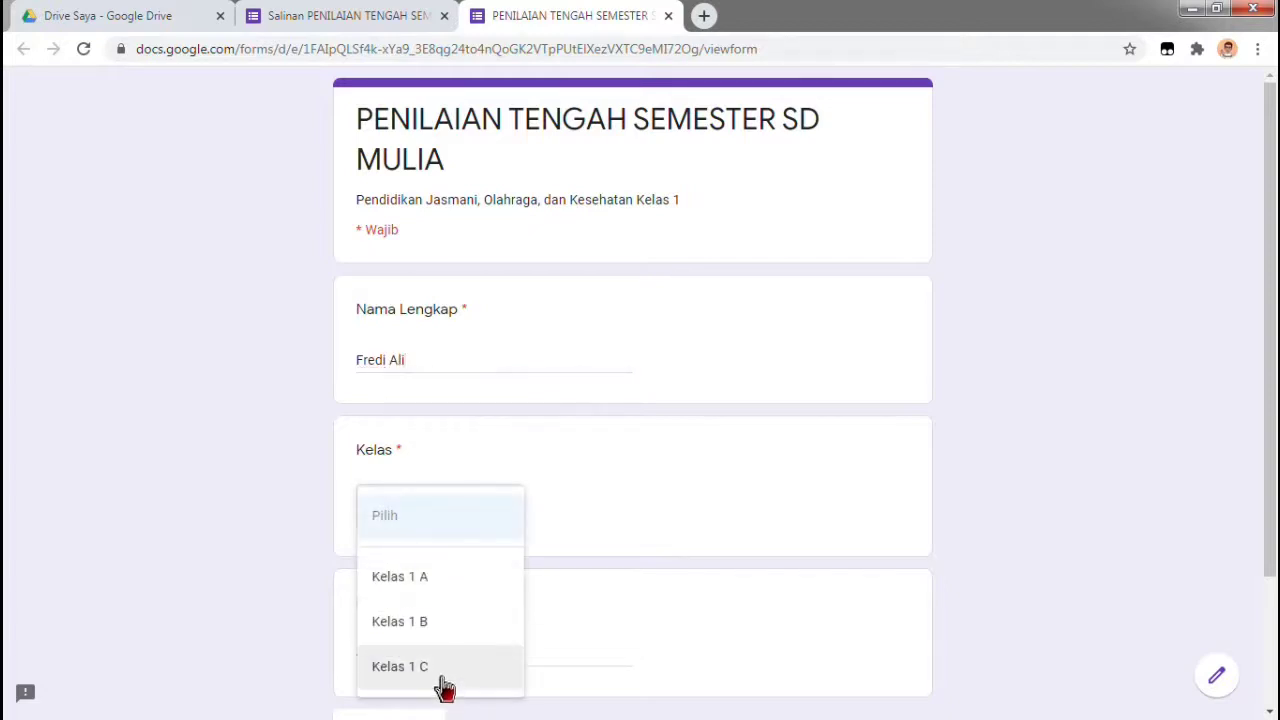
{"action": "left_click", "coordinate": [444, 668]}
{"action": "scroll", "coordinate": [543, 567], "scroll_direction": "down", "scroll_amount": 2}
{"action": "left_click", "coordinate": [498, 480]}
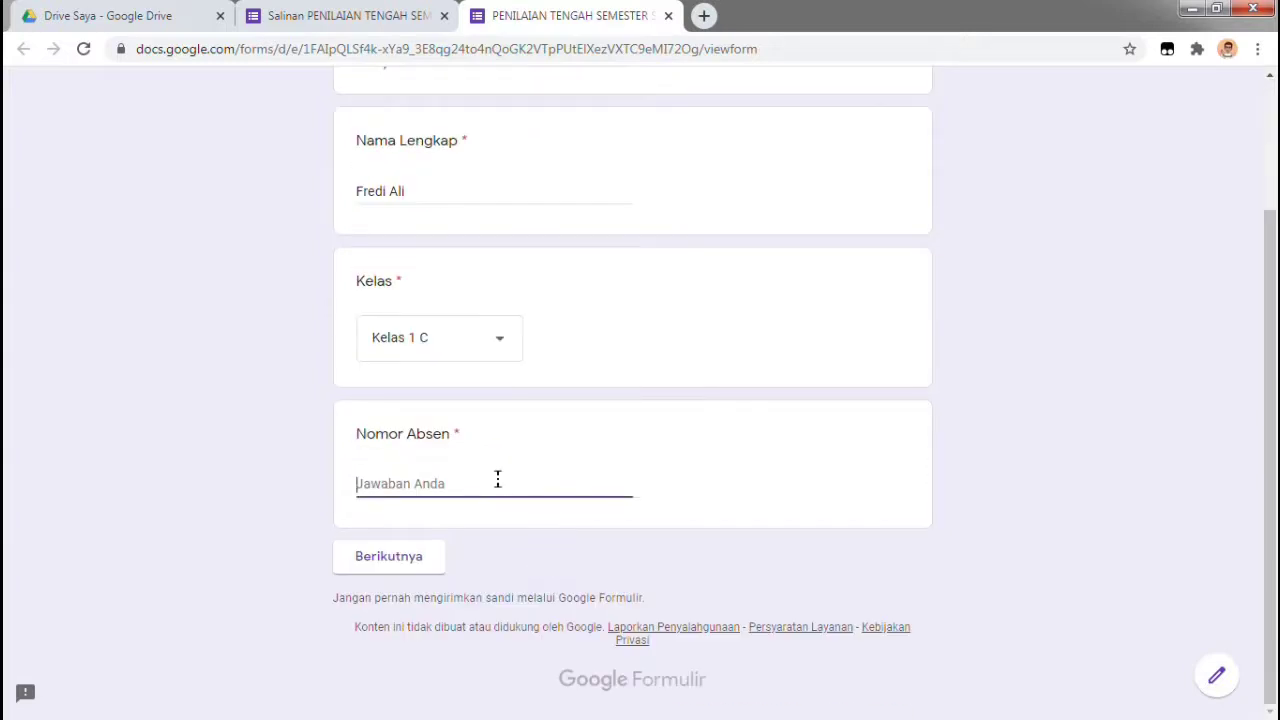
{"action": "type", "text": "7"}
{"action": "left_click", "coordinate": [430, 557]}
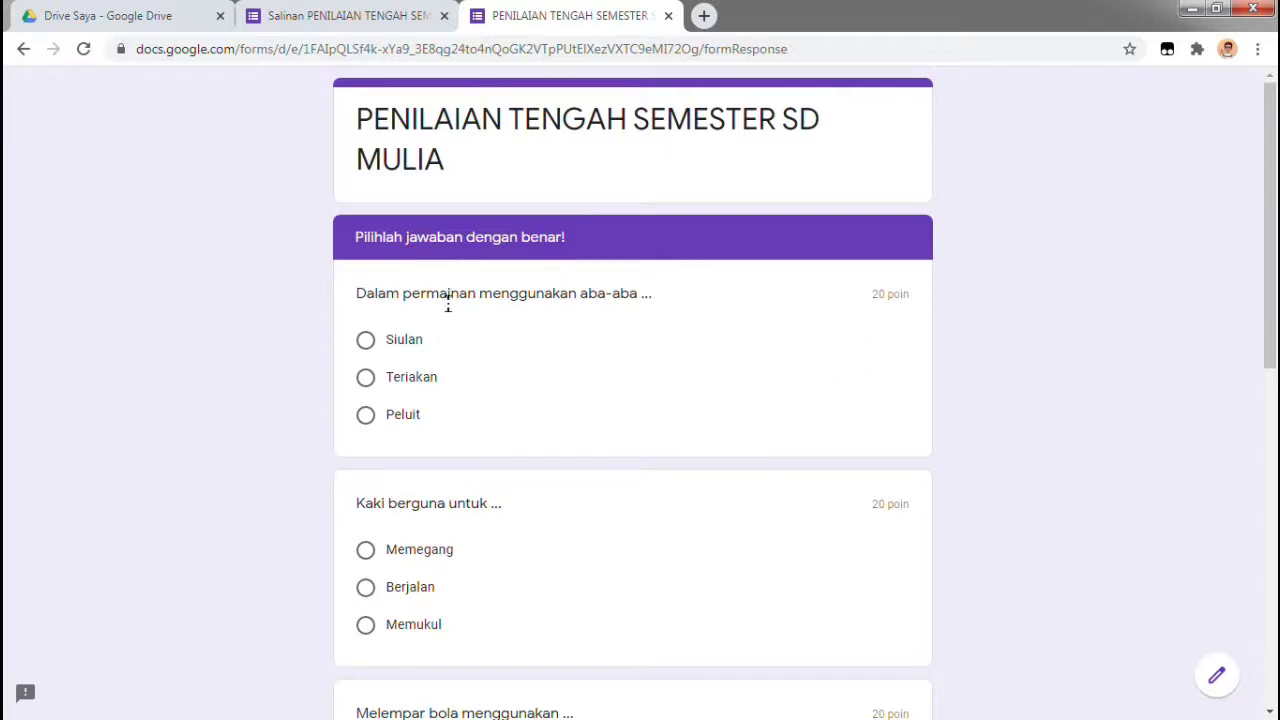
Choose Peluit, Berjalan, Tangan, Lompat and Depan for the five multiple-choice questions
{"action": "scroll", "coordinate": [534, 489], "scroll_direction": "down", "scroll_amount": 1}
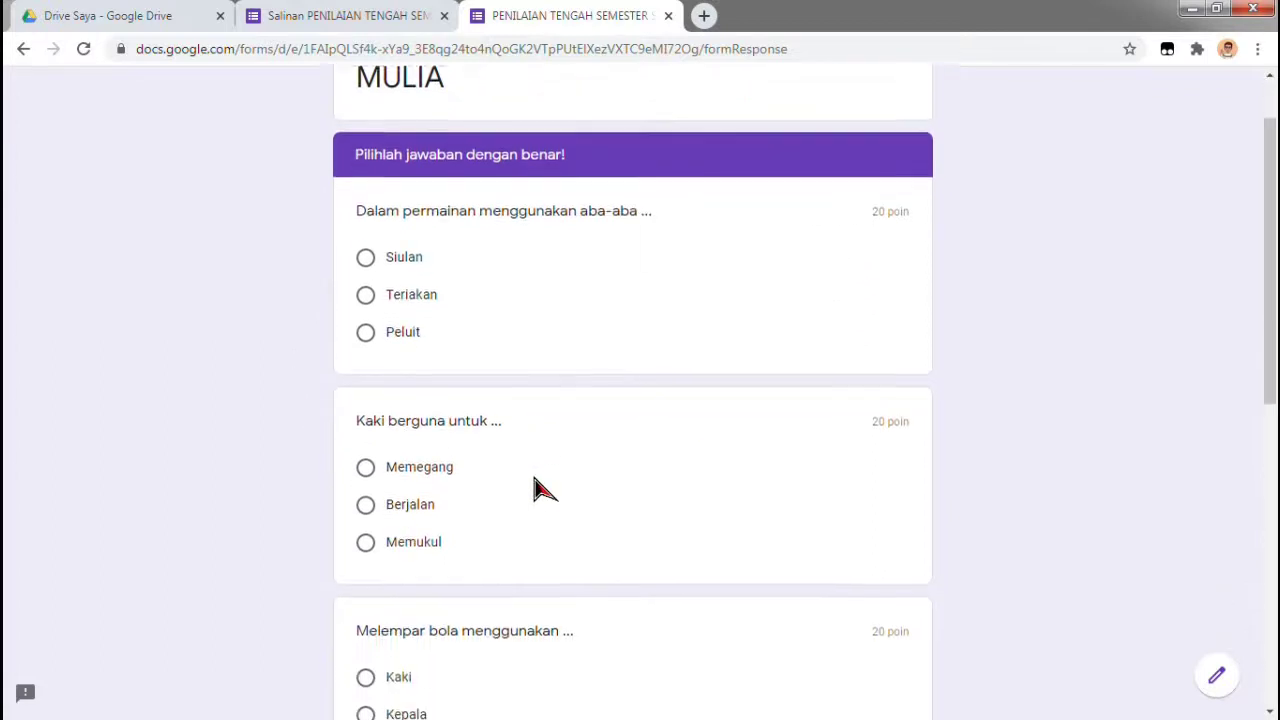
{"action": "left_click", "coordinate": [409, 324]}
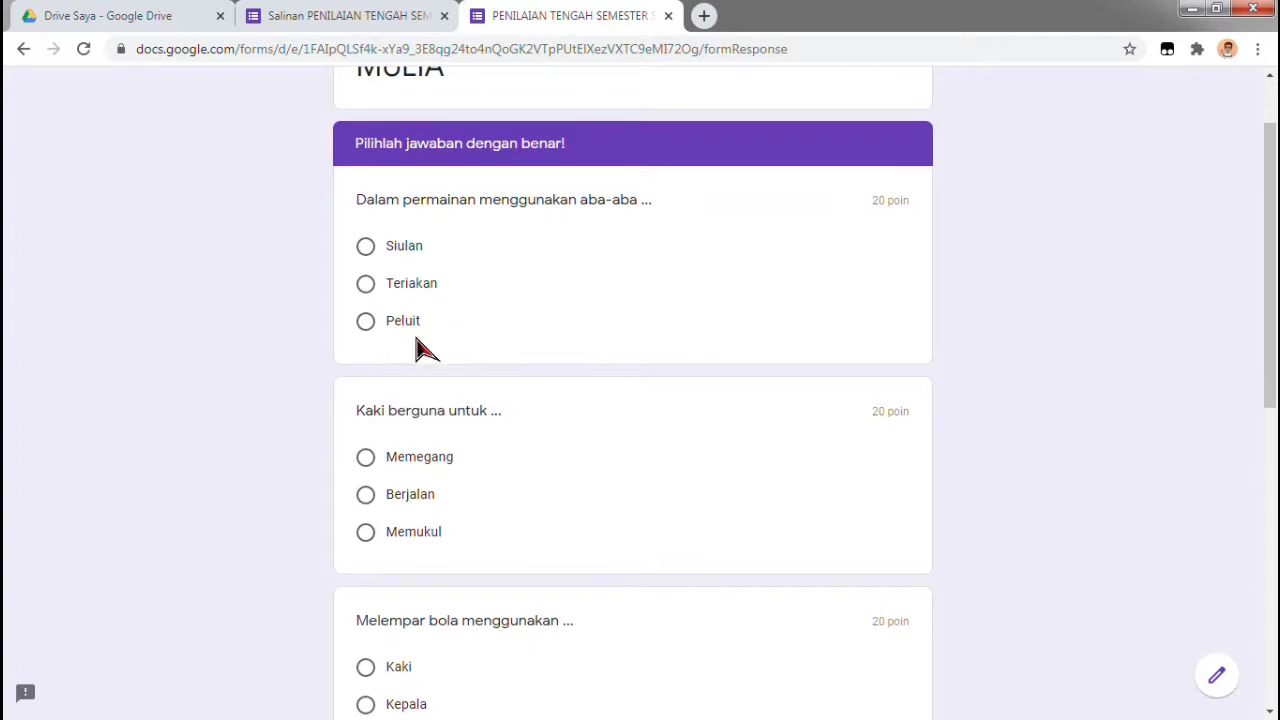
{"action": "scroll", "coordinate": [562, 418], "scroll_direction": "down", "scroll_amount": 1}
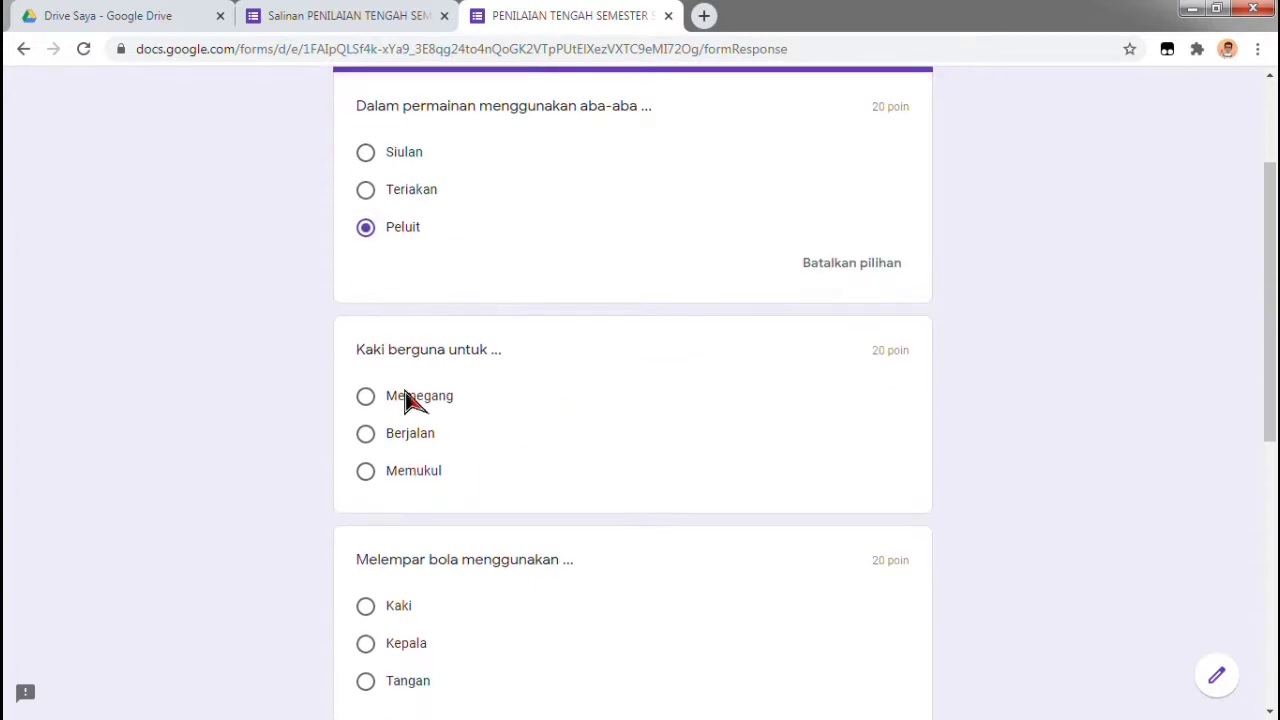
{"action": "left_click", "coordinate": [412, 436]}
{"action": "scroll", "coordinate": [551, 488], "scroll_direction": "down", "scroll_amount": 2}
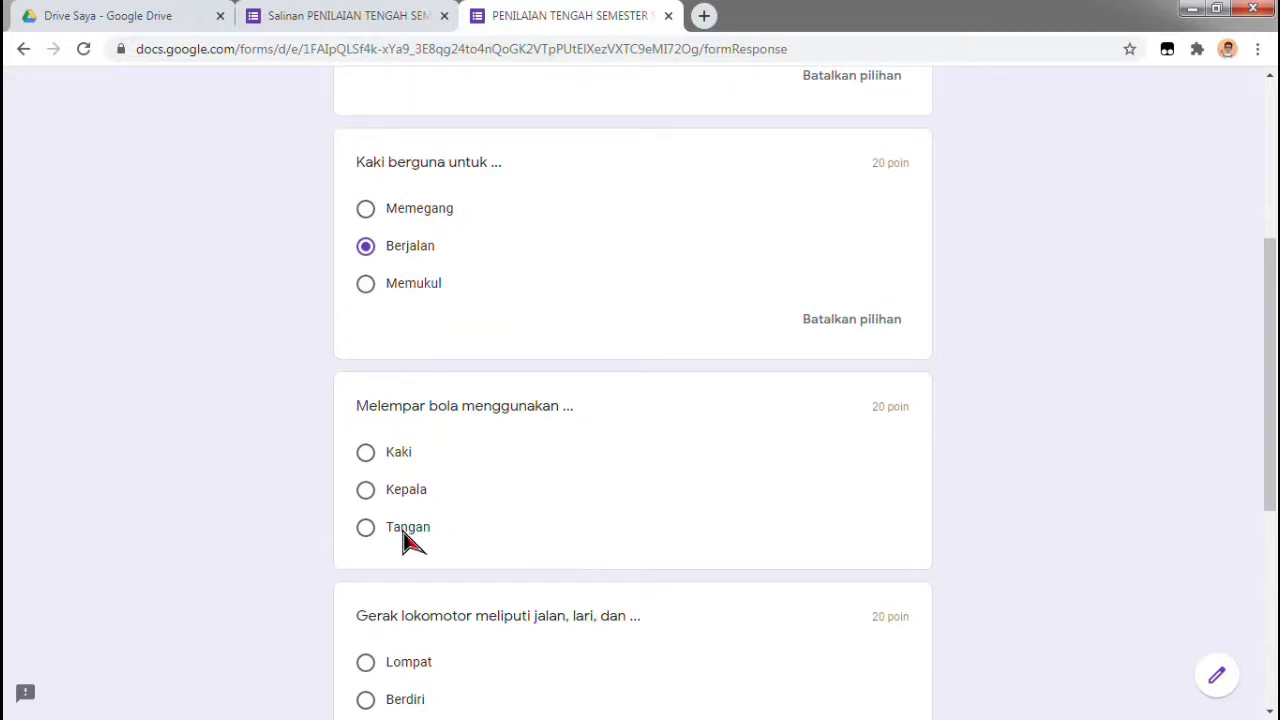
{"action": "left_click", "coordinate": [405, 528]}
{"action": "scroll", "coordinate": [593, 522], "scroll_direction": "down", "scroll_amount": 3}
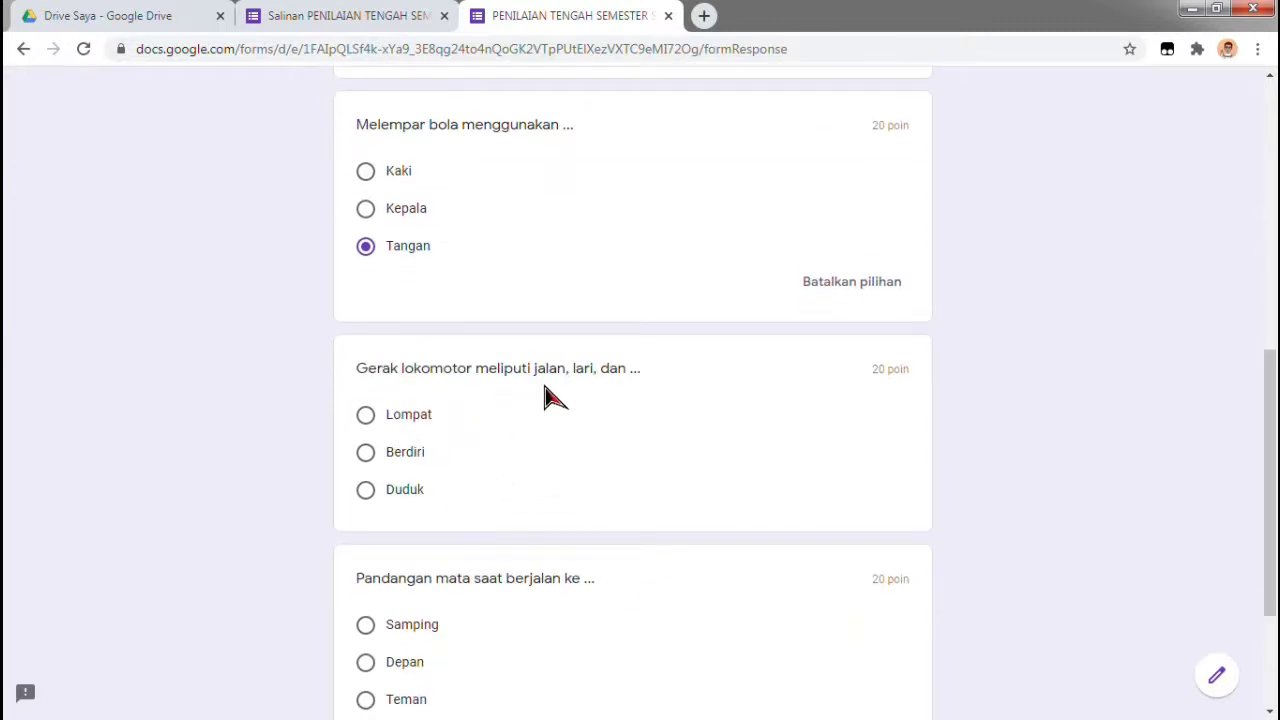
{"action": "left_click", "coordinate": [431, 418]}
{"action": "scroll", "coordinate": [534, 463], "scroll_direction": "down", "scroll_amount": 2}
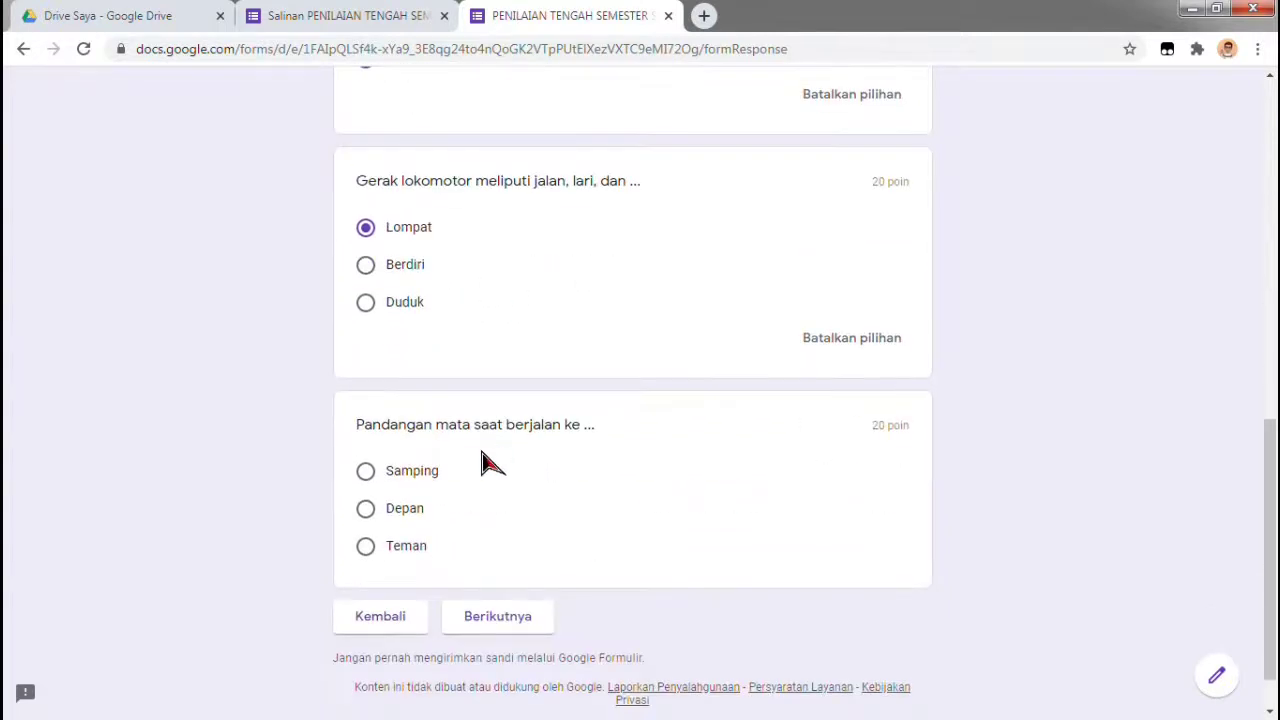
{"action": "left_click", "coordinate": [399, 516]}
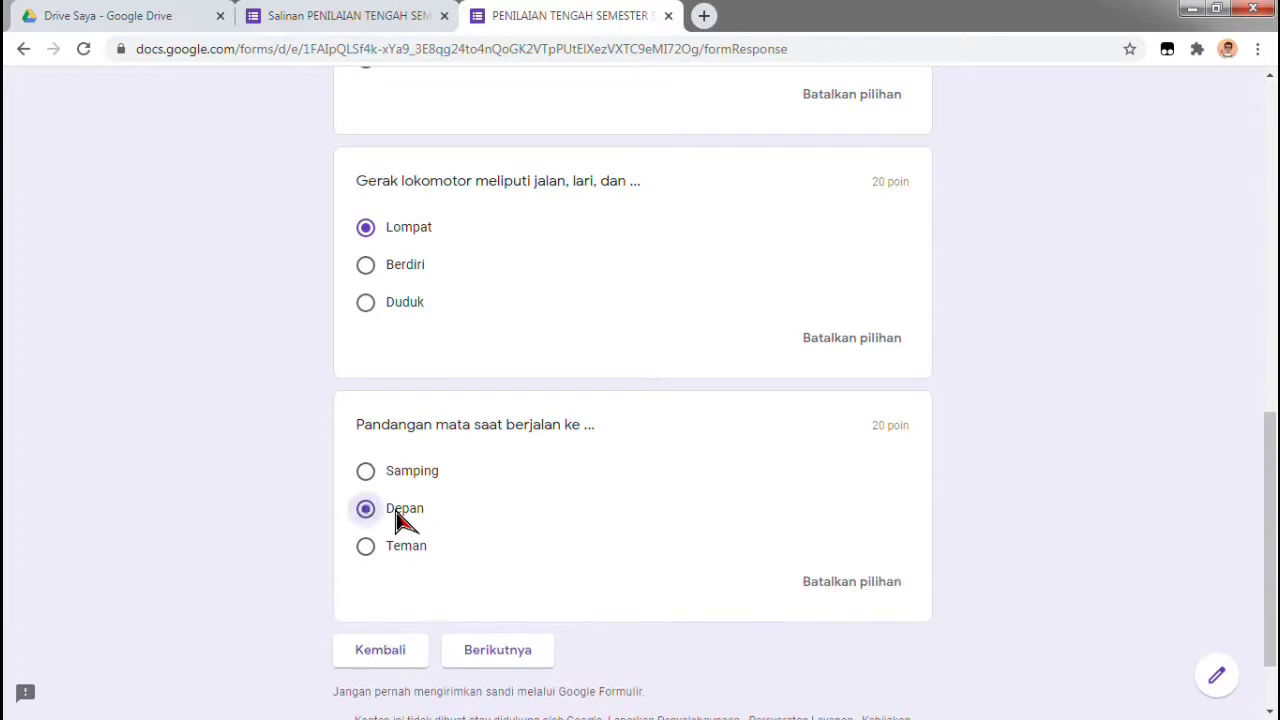
{"action": "scroll", "coordinate": [623, 543], "scroll_direction": "up", "scroll_amount": 7}
{"action": "scroll", "coordinate": [623, 543], "scroll_direction": "up", "scroll_amount": 2}
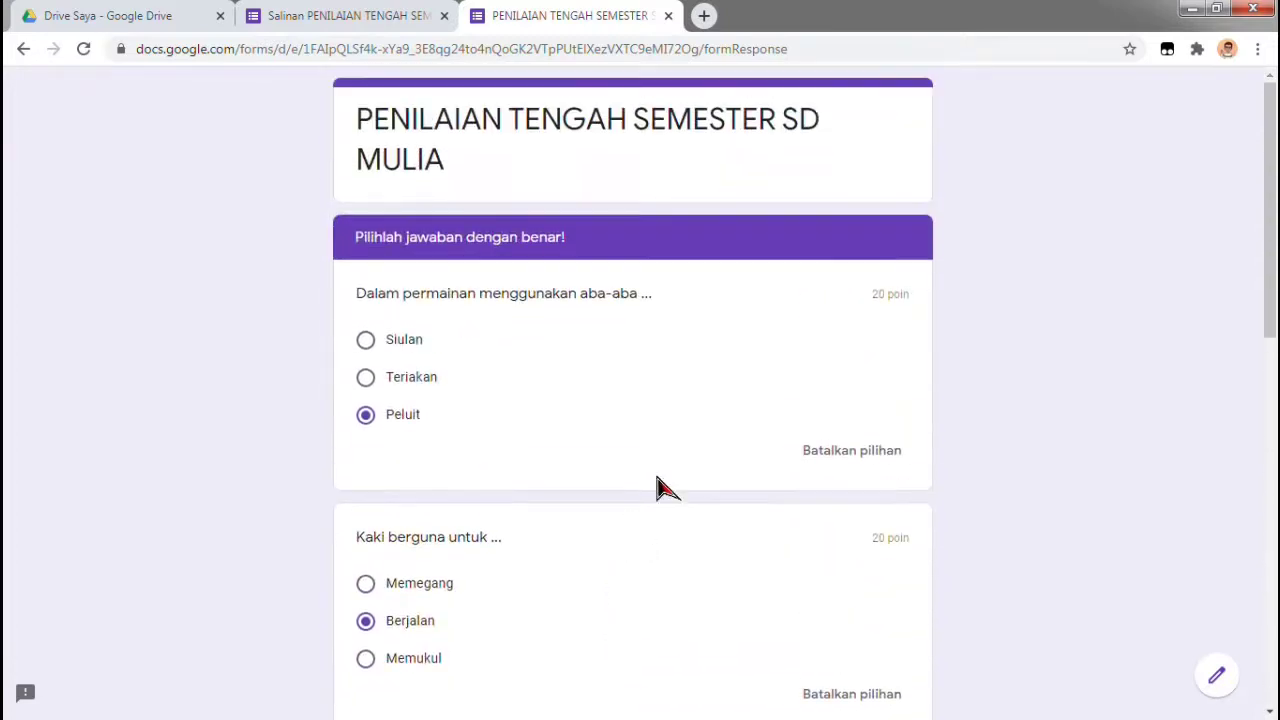
{"action": "scroll", "coordinate": [534, 518], "scroll_direction": "down", "scroll_amount": 10}
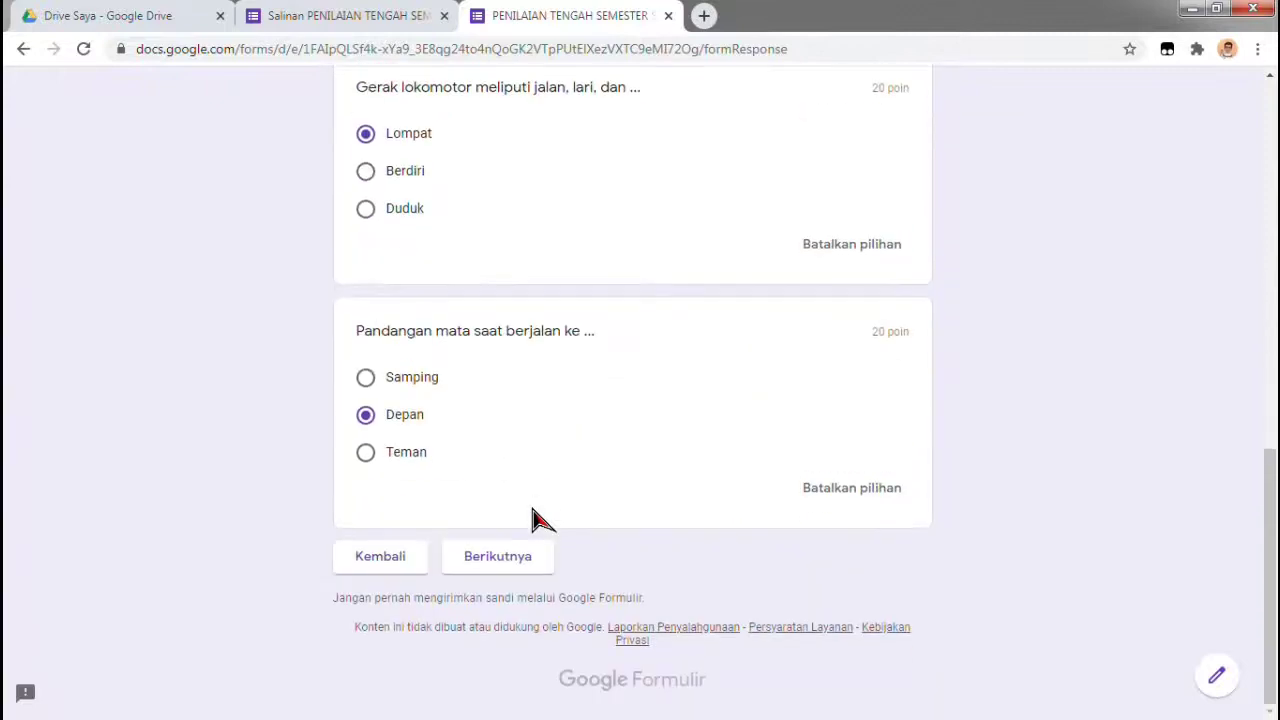
Continue to the 'Isilah dengan jawaban yang tepat!' short-answer section
{"action": "left_click", "coordinate": [528, 566]}
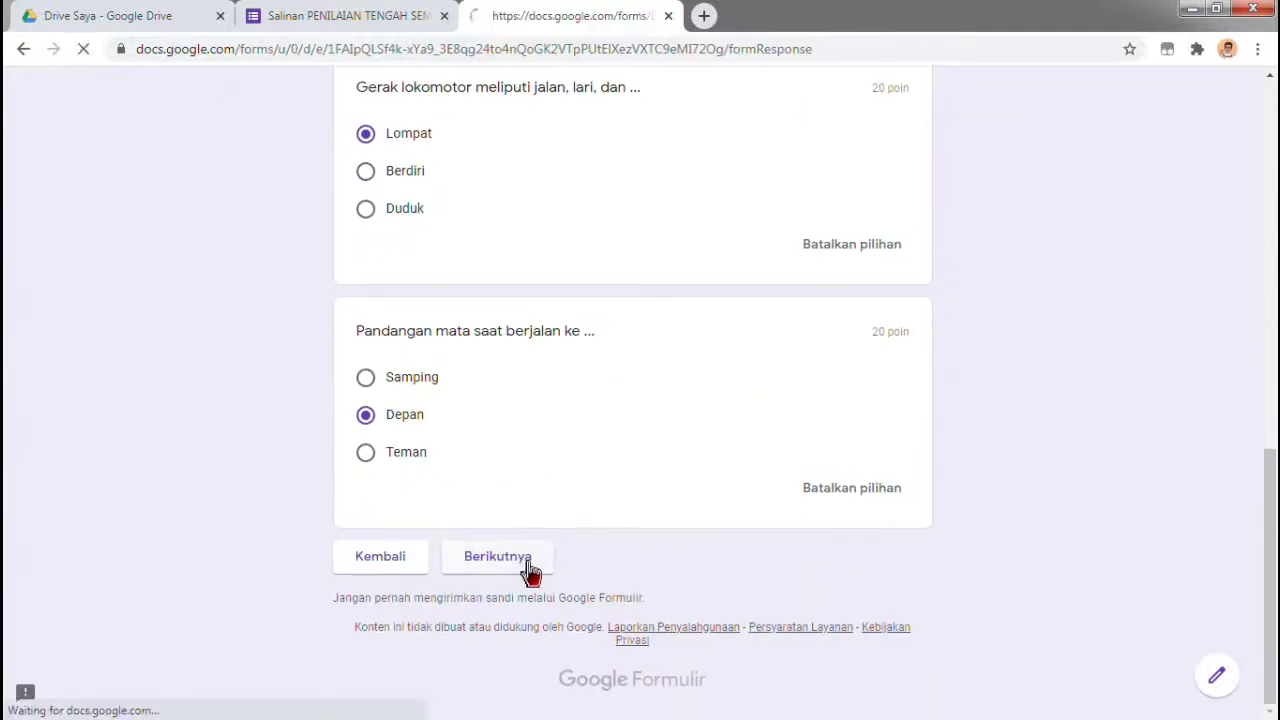
{"action": "scroll", "coordinate": [768, 521], "scroll_direction": "down", "scroll_amount": 3}
{"action": "scroll", "coordinate": [768, 521], "scroll_direction": "up", "scroll_amount": 3}
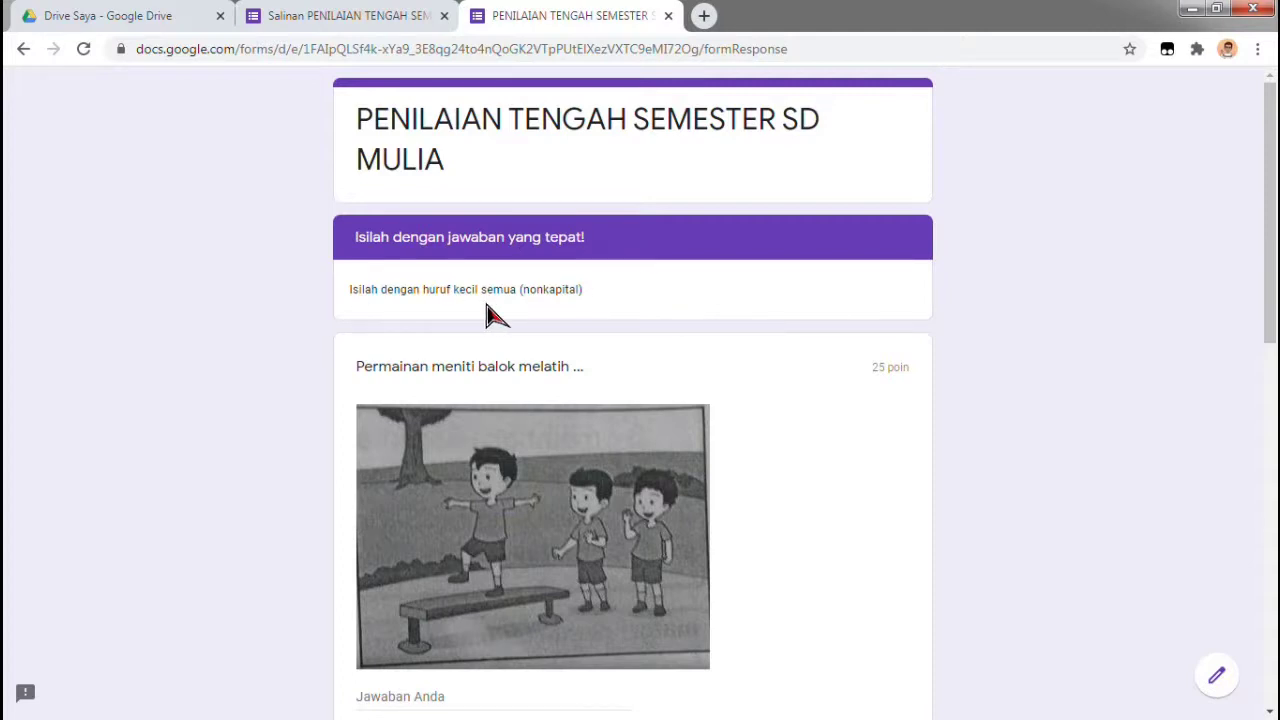
Type answers for the balance-beam and pre-exercise short-answer questions
{"action": "scroll", "coordinate": [658, 346], "scroll_direction": "down", "scroll_amount": 1}
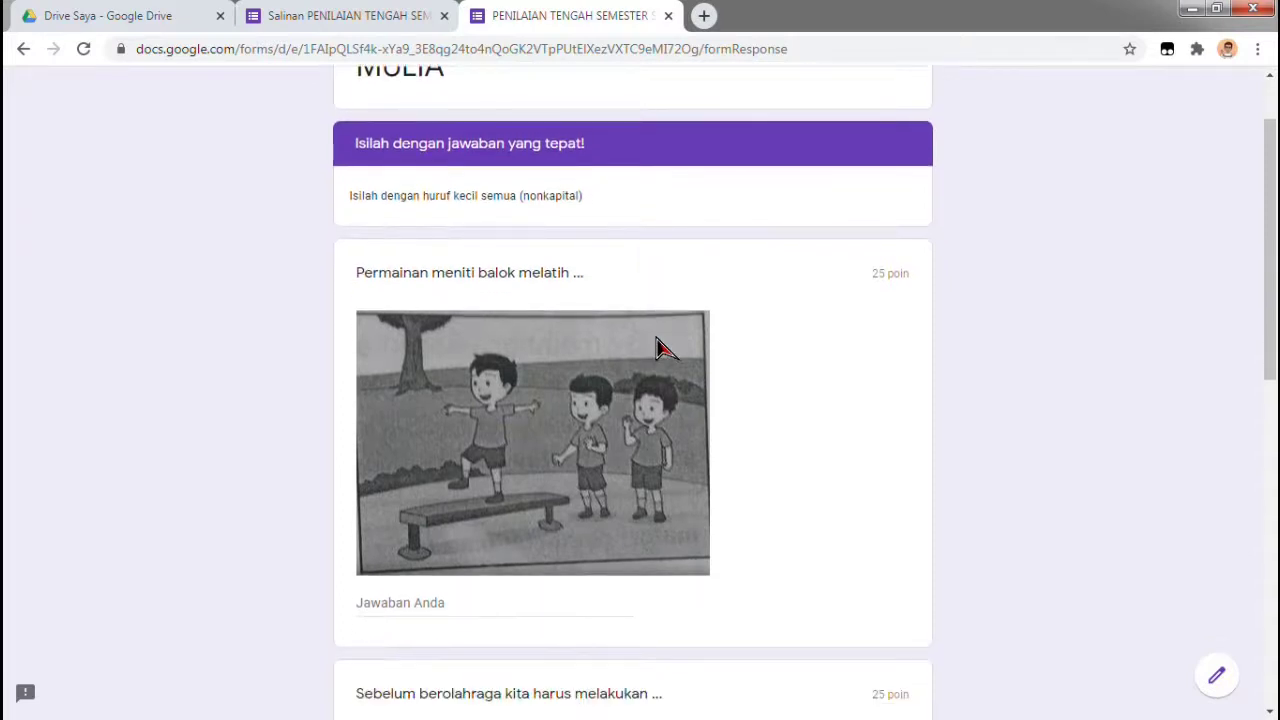
{"action": "scroll", "coordinate": [658, 346], "scroll_direction": "down", "scroll_amount": 1}
{"action": "left_click", "coordinate": [490, 501]}
{"action": "type", "text": "keseimbangan"}
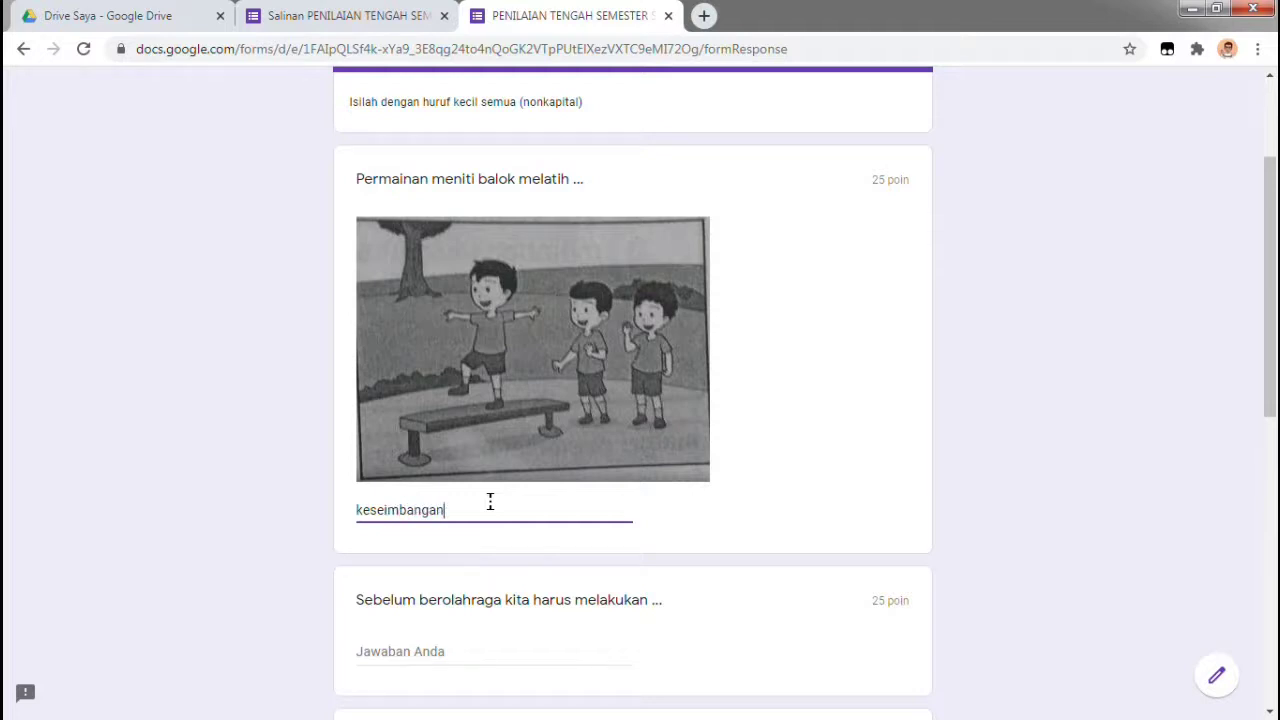
{"action": "scroll", "coordinate": [490, 501], "scroll_direction": "down", "scroll_amount": 2}
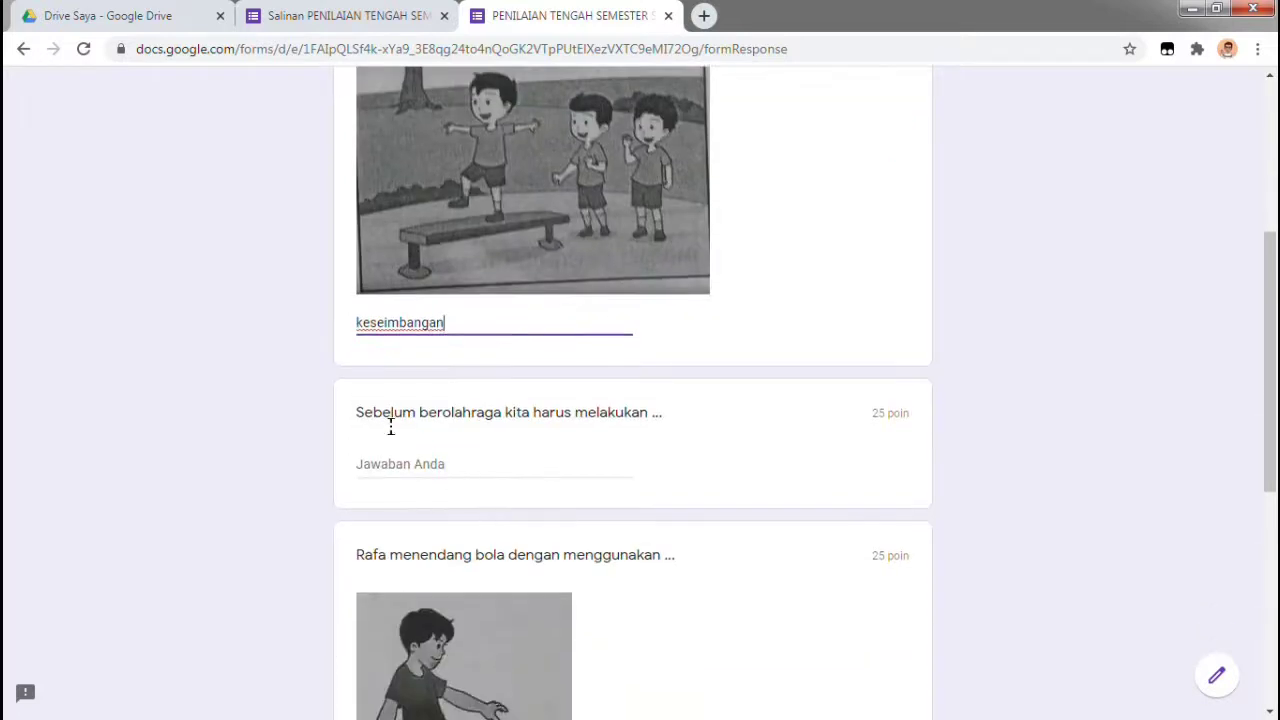
{"action": "left_click", "coordinate": [436, 466]}
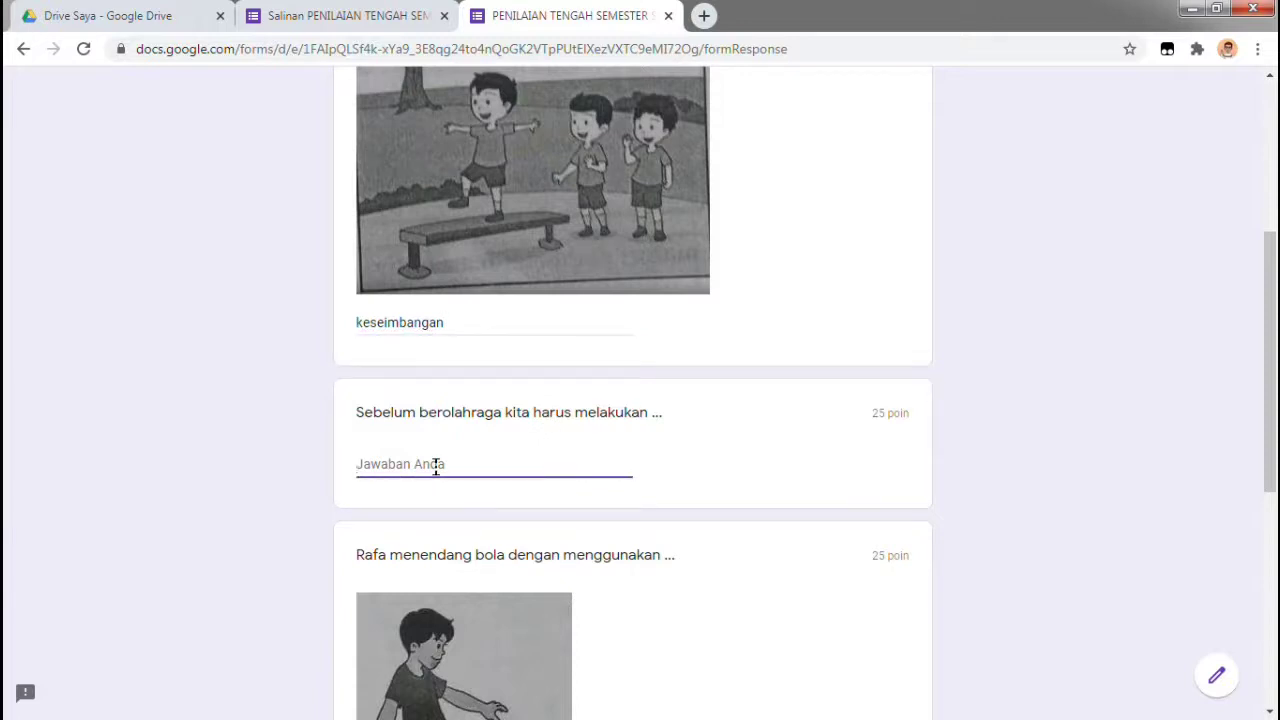
{"action": "type", "text": "P"}
Answer the ball-kicking question with Kaki and the last with sehaT, then submit
{"action": "scroll", "coordinate": [720, 502], "scroll_direction": "down", "scroll_amount": 2}
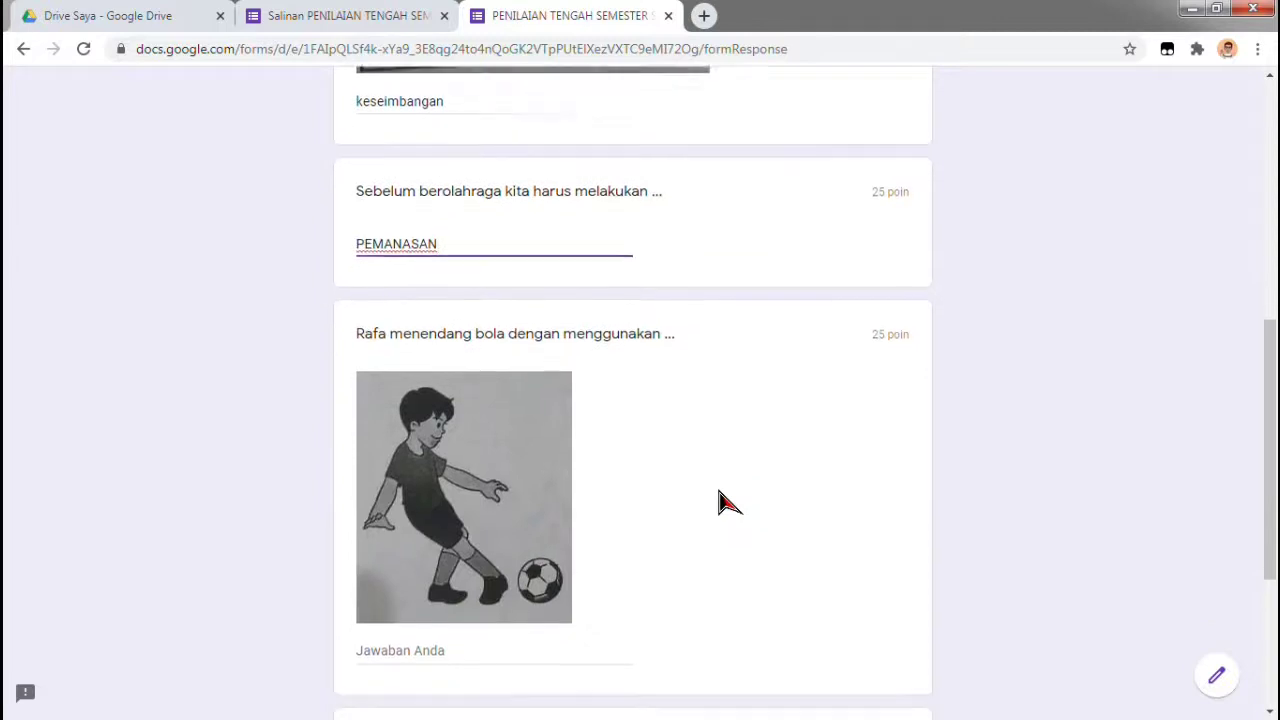
{"action": "scroll", "coordinate": [720, 502], "scroll_direction": "down", "scroll_amount": 1}
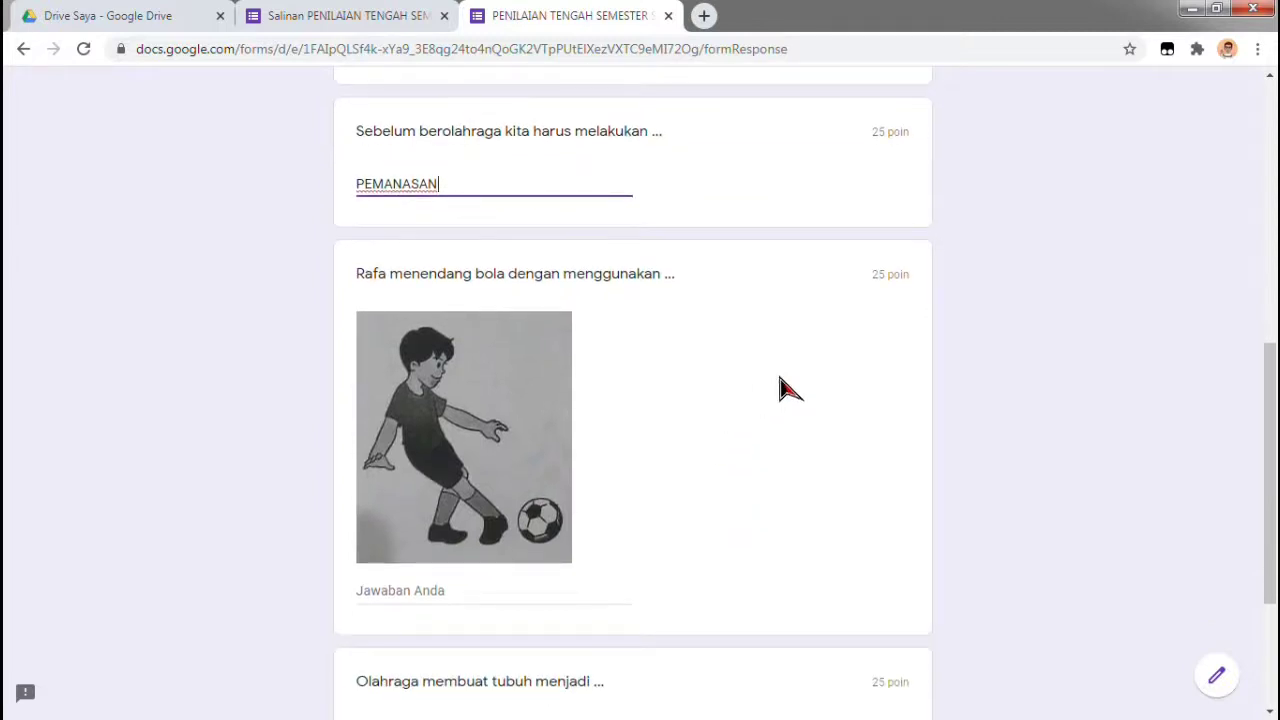
{"action": "left_click", "coordinate": [567, 589]}
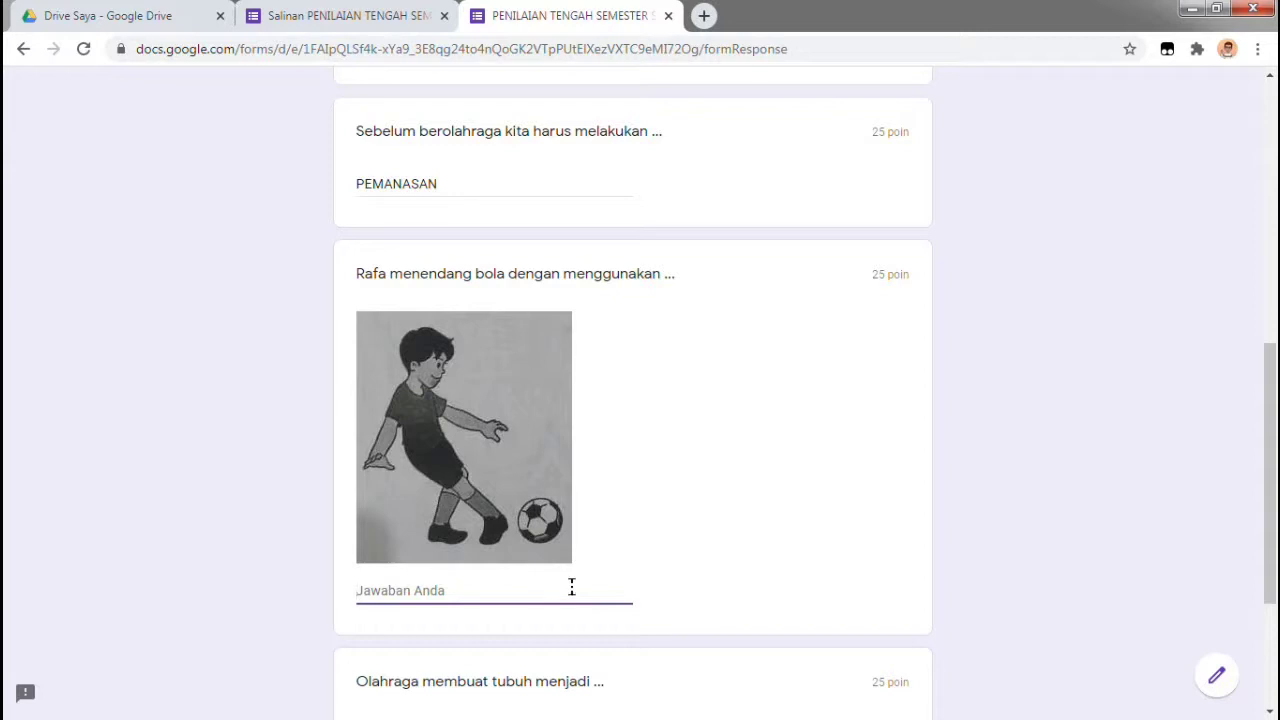
{"action": "type", "text": "Kaki"}
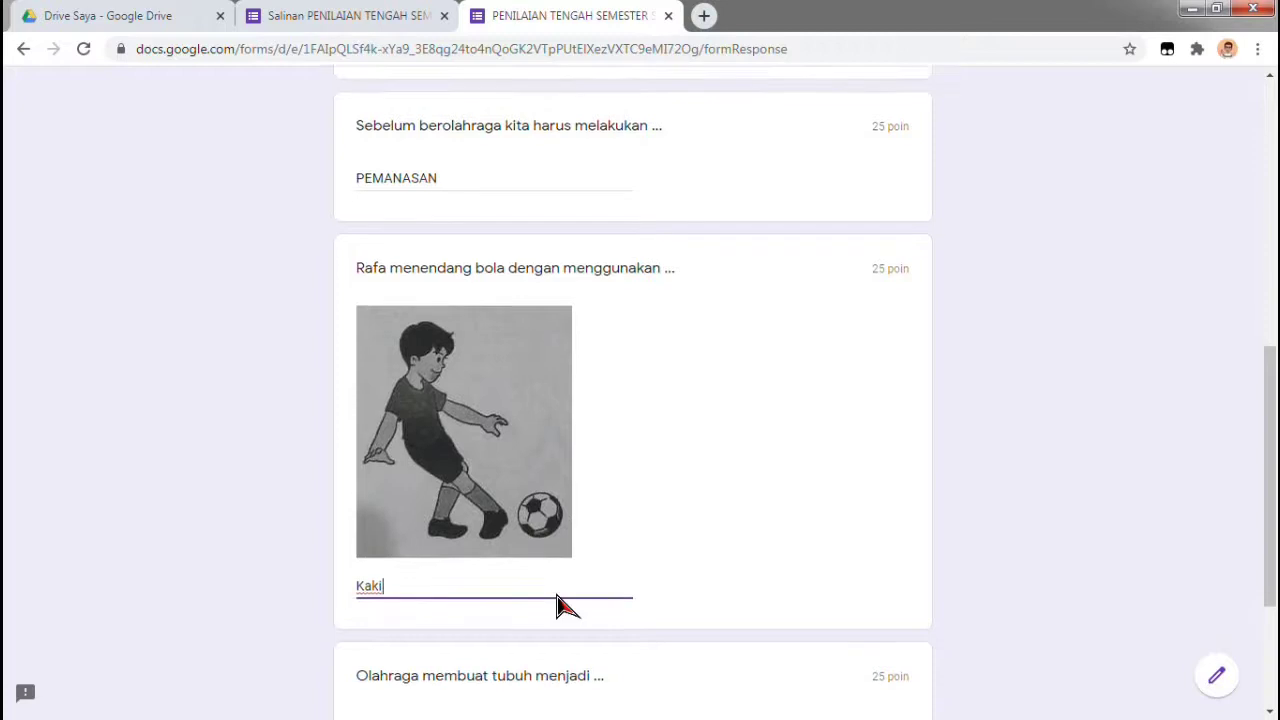
{"action": "scroll", "coordinate": [557, 590], "scroll_direction": "down", "scroll_amount": 3}
{"action": "left_click", "coordinate": [489, 486]}
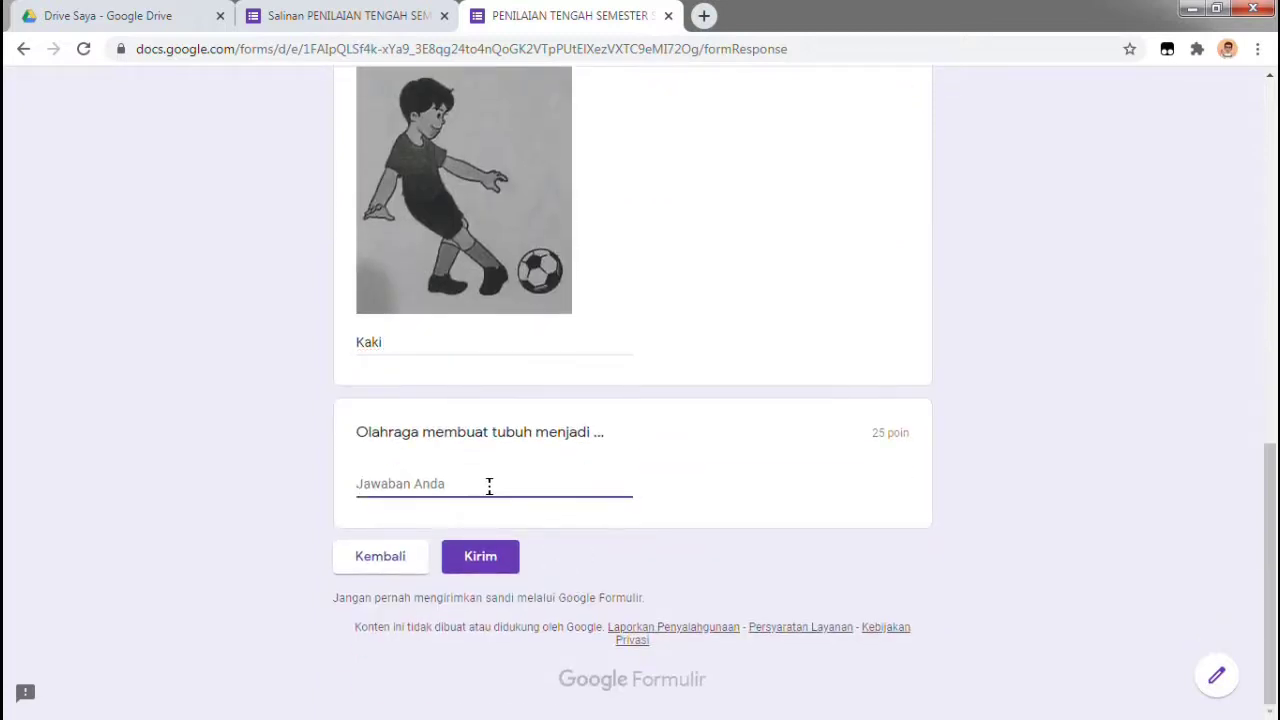
{"action": "type", "text": "sehaT"}
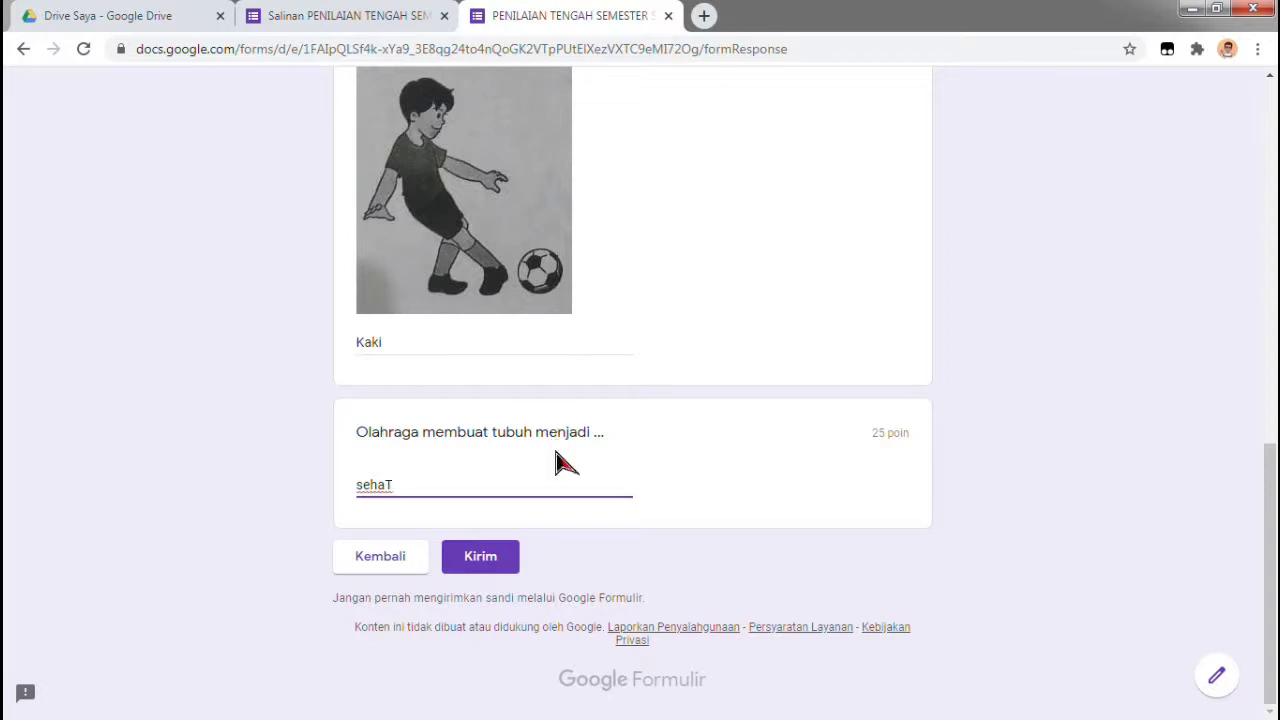
{"action": "left_click", "coordinate": [508, 562]}
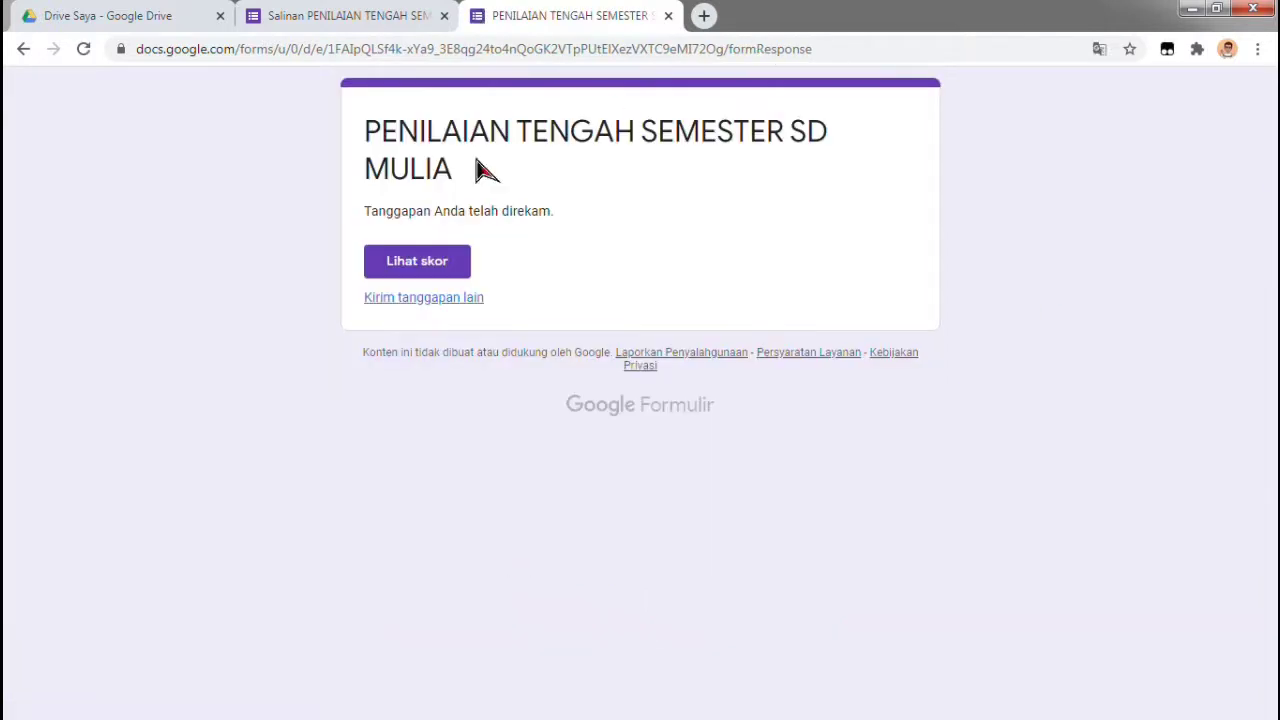
Open Lihat skor to see the response's 175/200 score
{"action": "left_click", "coordinate": [418, 266]}
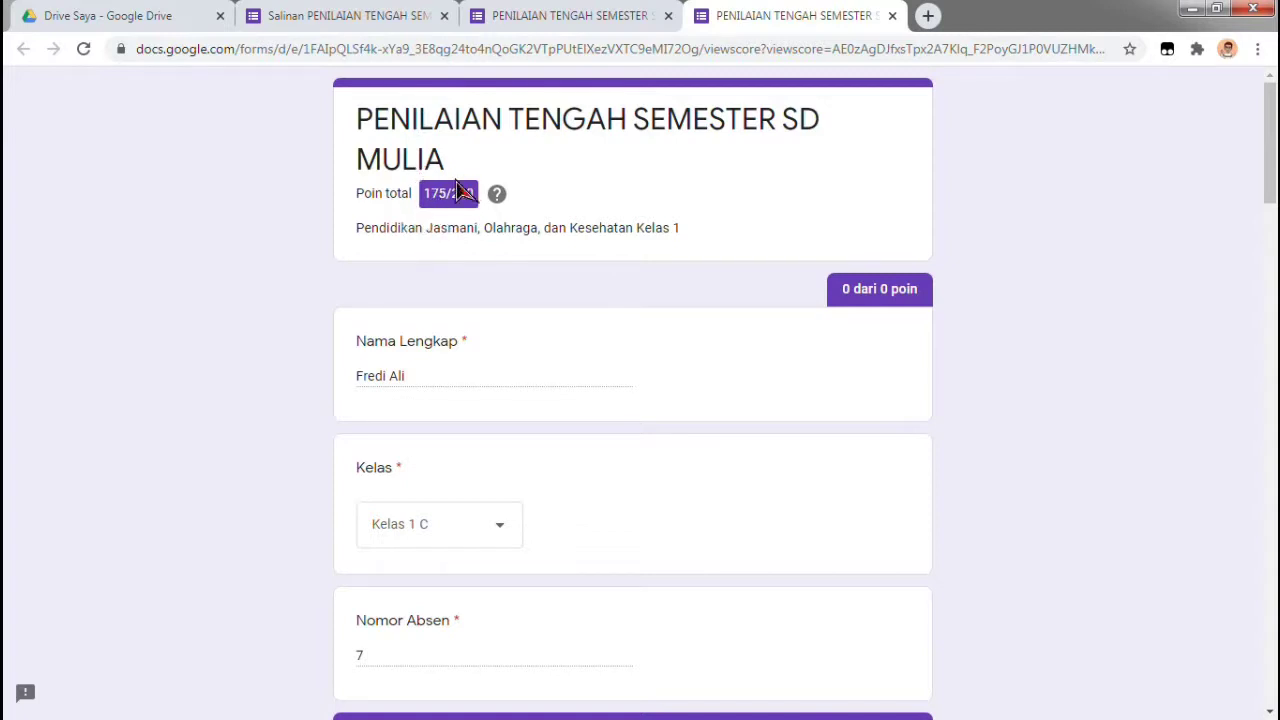
{"action": "scroll", "coordinate": [508, 228], "scroll_direction": "down", "scroll_amount": 5}
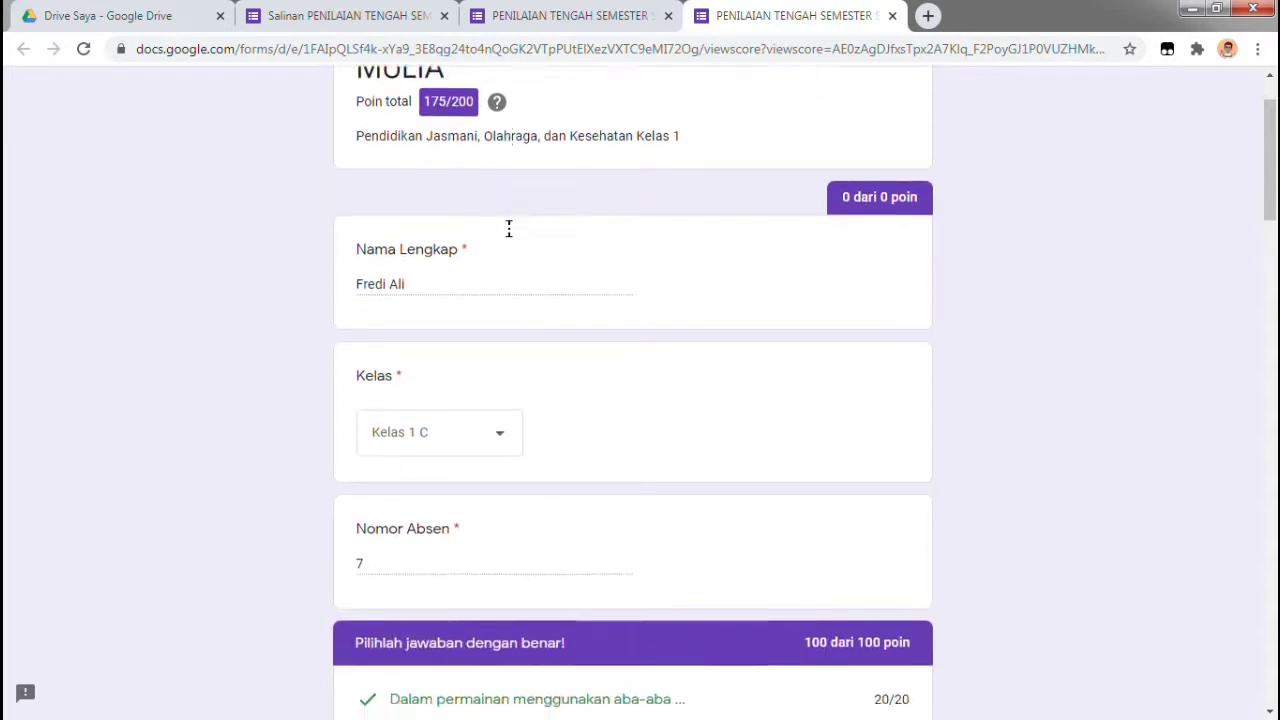
{"action": "scroll", "coordinate": [514, 243], "scroll_direction": "down", "scroll_amount": 1}
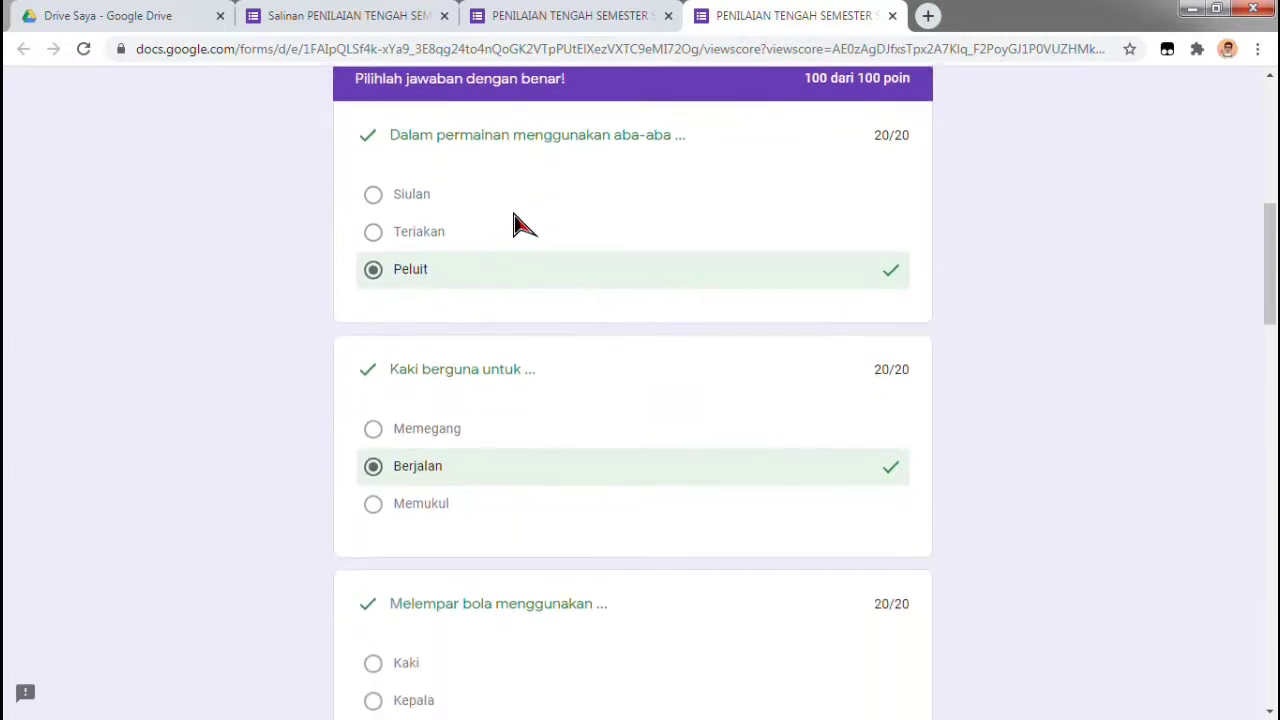
{"action": "scroll", "coordinate": [480, 260], "scroll_direction": "up", "scroll_amount": 1}
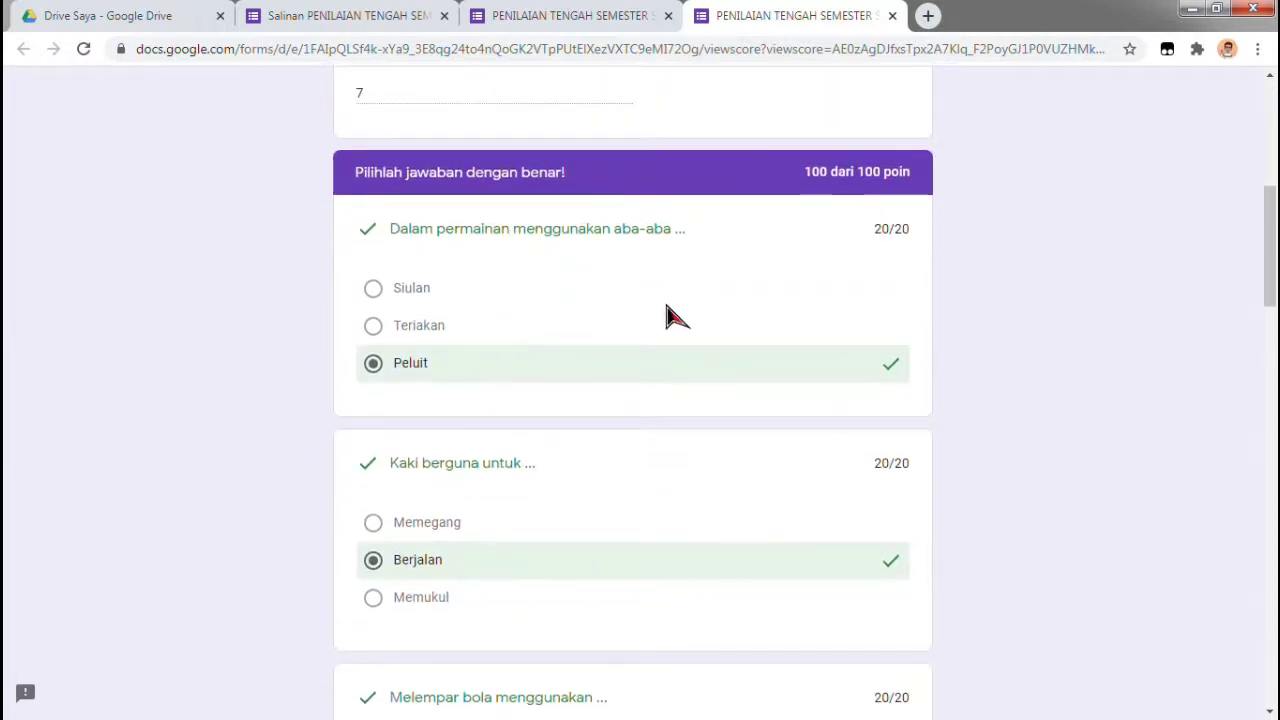
{"action": "scroll", "coordinate": [820, 316], "scroll_direction": "down", "scroll_amount": 9}
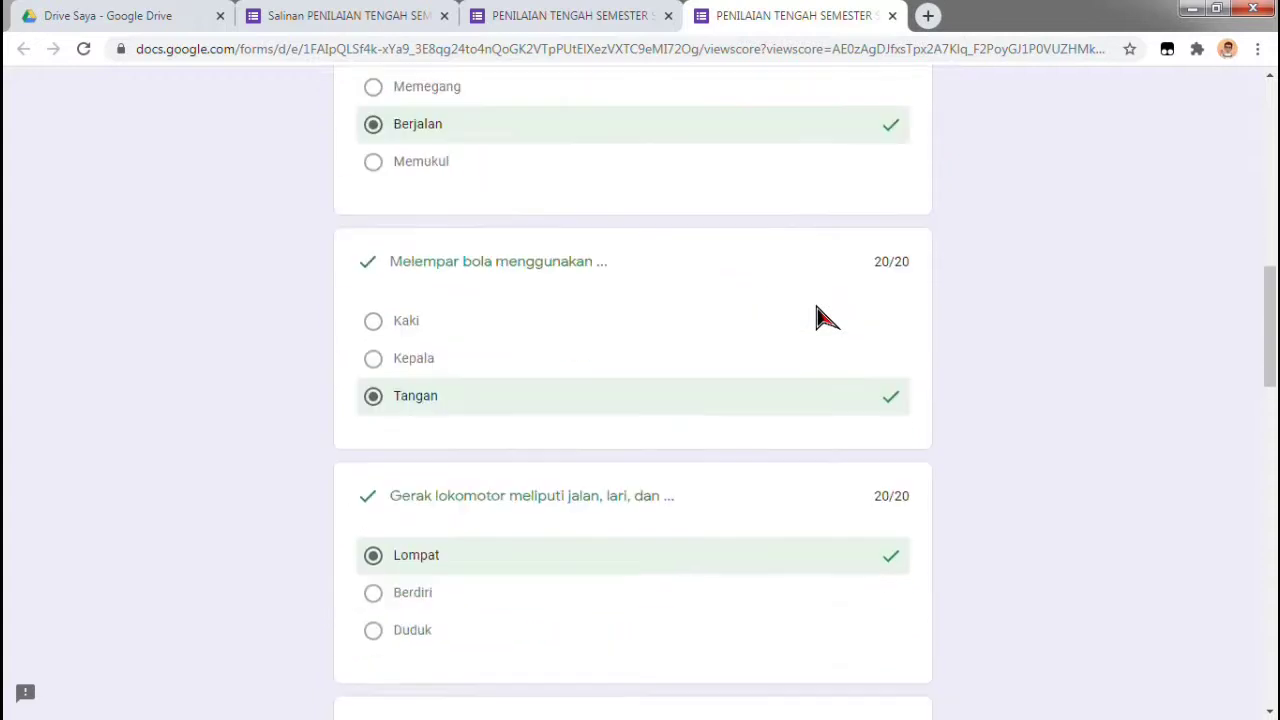
{"action": "scroll", "coordinate": [815, 316], "scroll_direction": "down", "scroll_amount": 3}
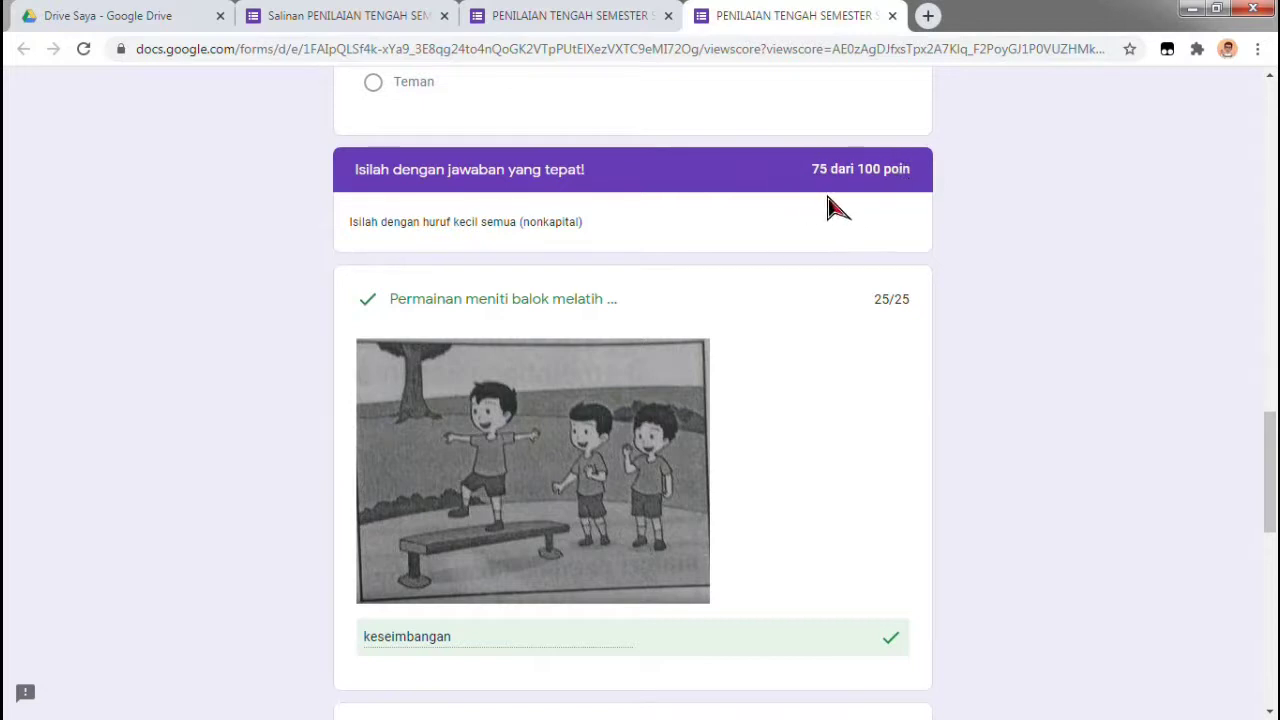
{"action": "scroll", "coordinate": [843, 250], "scroll_direction": "down", "scroll_amount": 1}
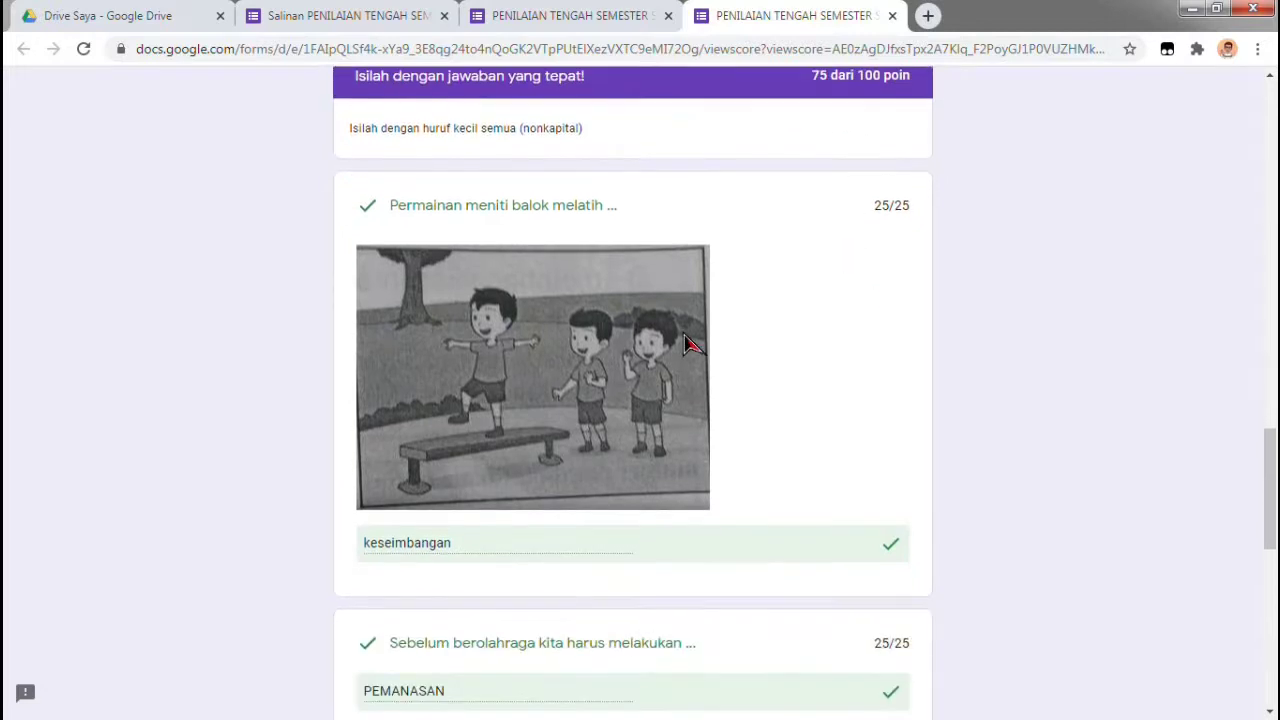
{"action": "scroll", "coordinate": [600, 455], "scroll_direction": "down", "scroll_amount": 2}
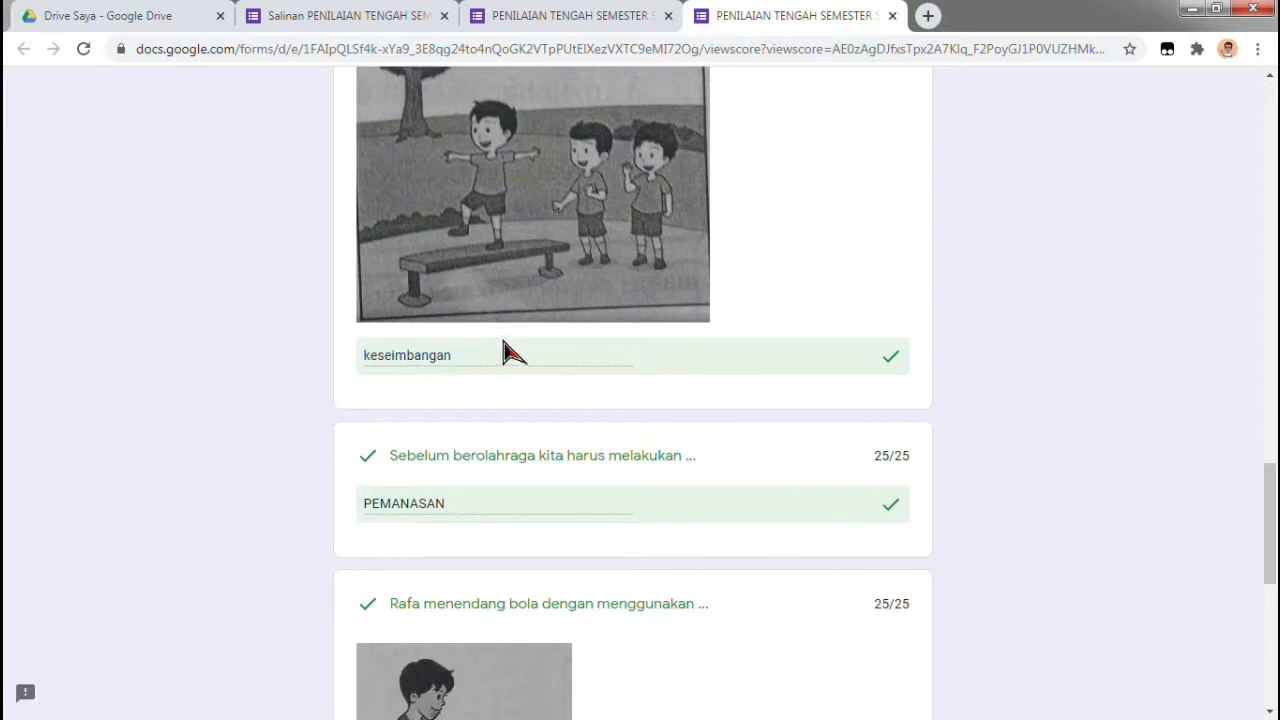
{"action": "scroll", "coordinate": [727, 403], "scroll_direction": "down", "scroll_amount": 1}
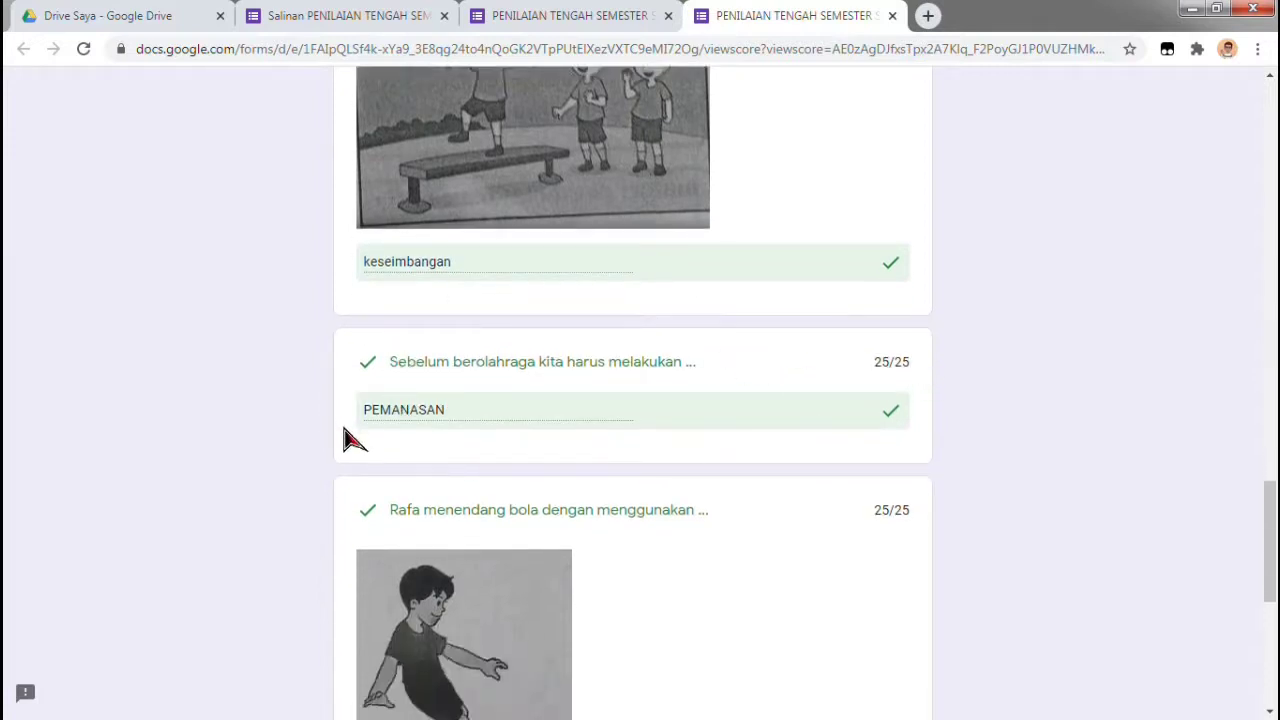
{"action": "scroll", "coordinate": [798, 402], "scroll_direction": "down", "scroll_amount": 3}
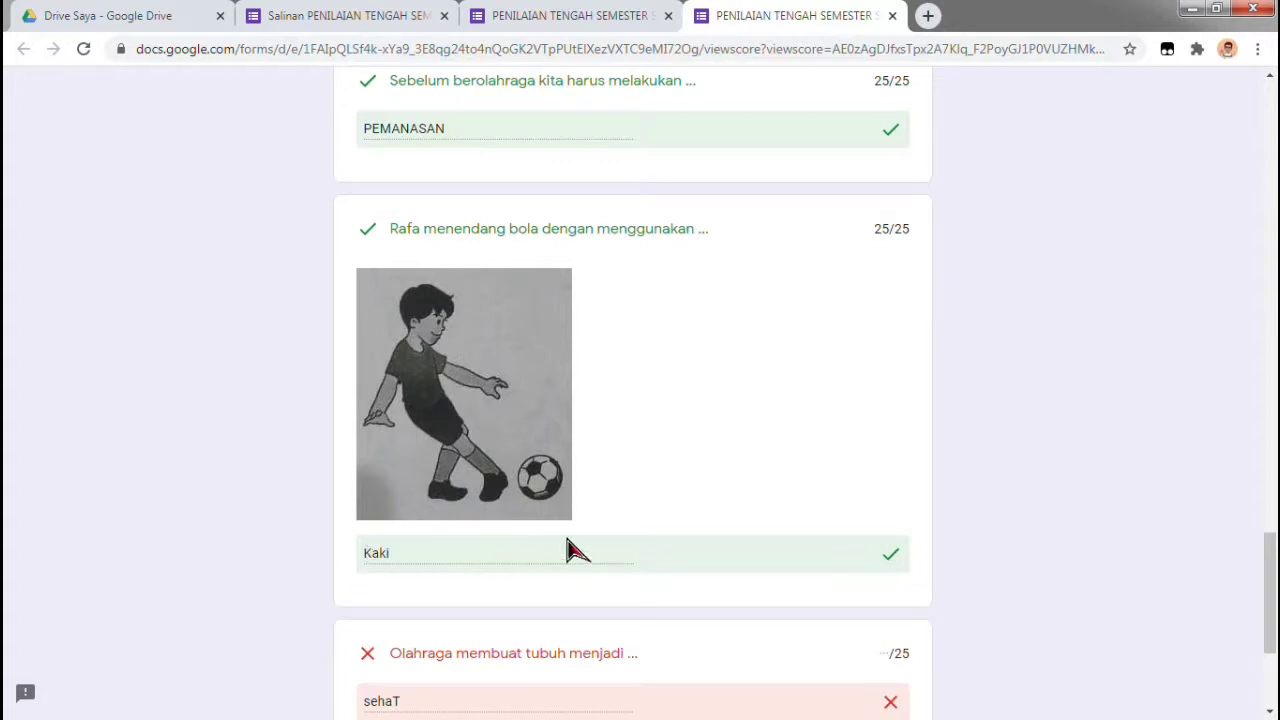
{"action": "scroll", "coordinate": [570, 545], "scroll_direction": "down", "scroll_amount": 3}
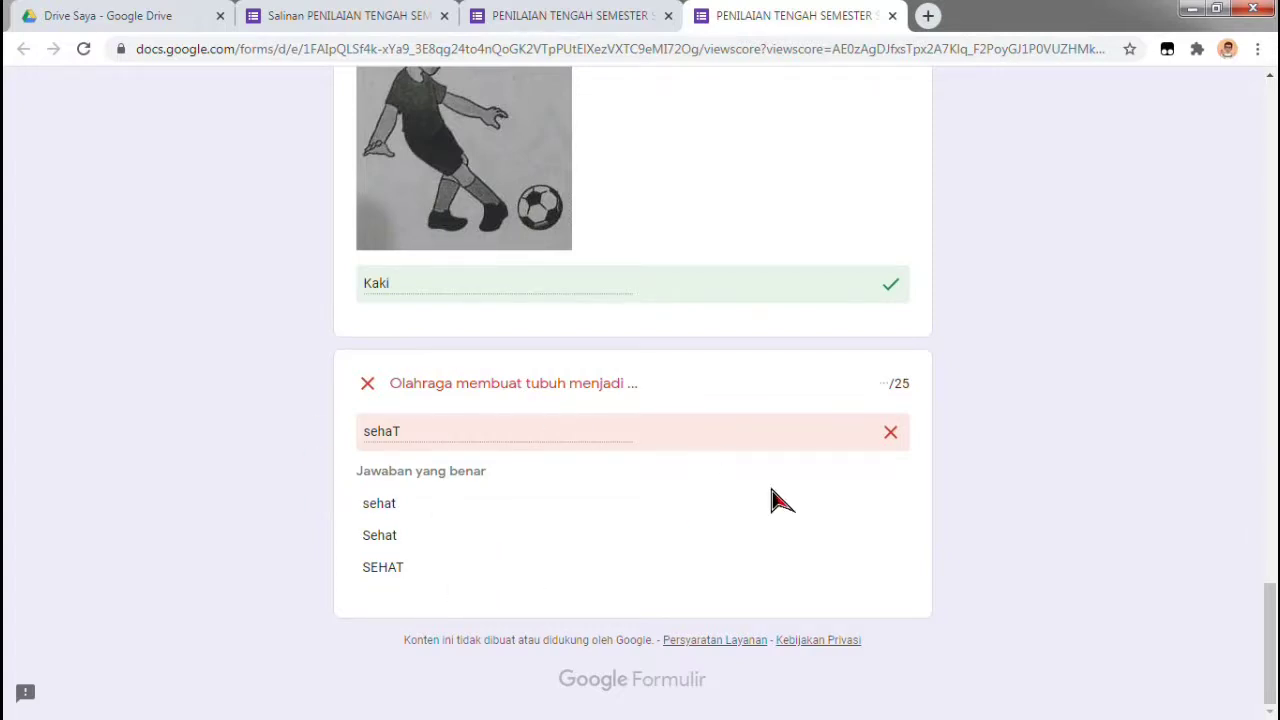
{"action": "scroll", "coordinate": [780, 500], "scroll_direction": "up", "scroll_amount": 7}
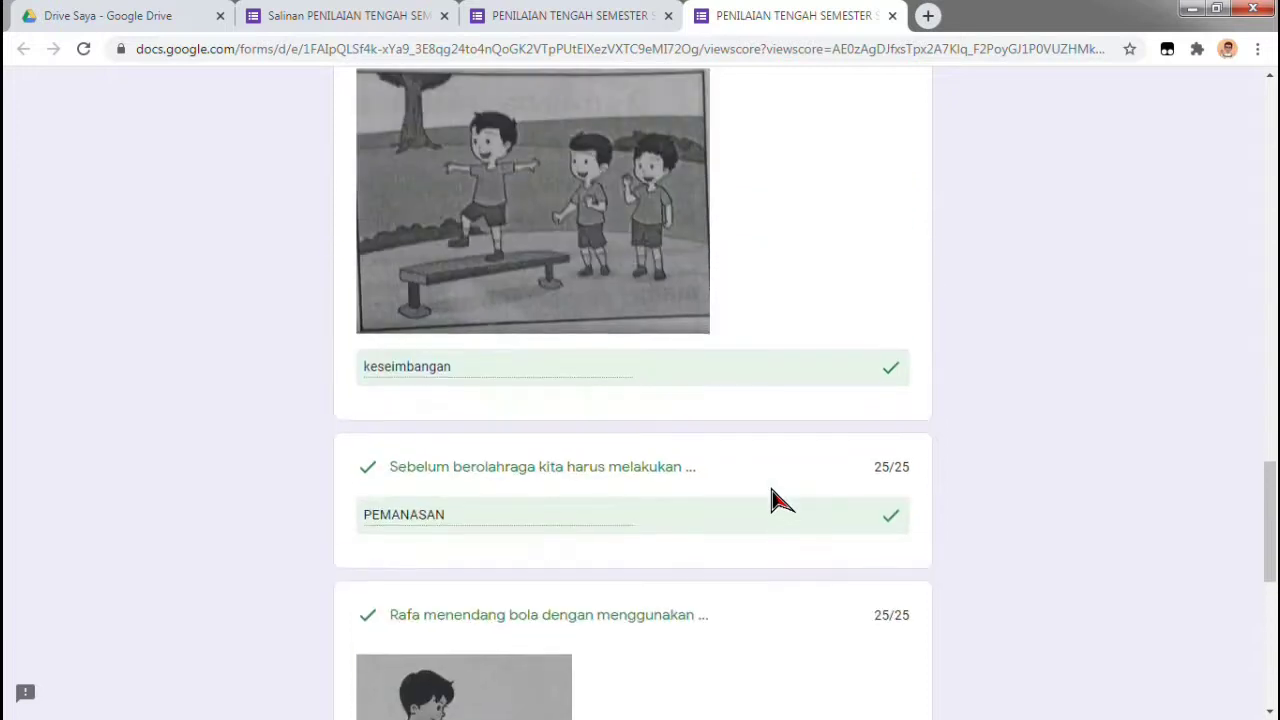
{"action": "scroll", "coordinate": [780, 500], "scroll_direction": "up", "scroll_amount": 5}
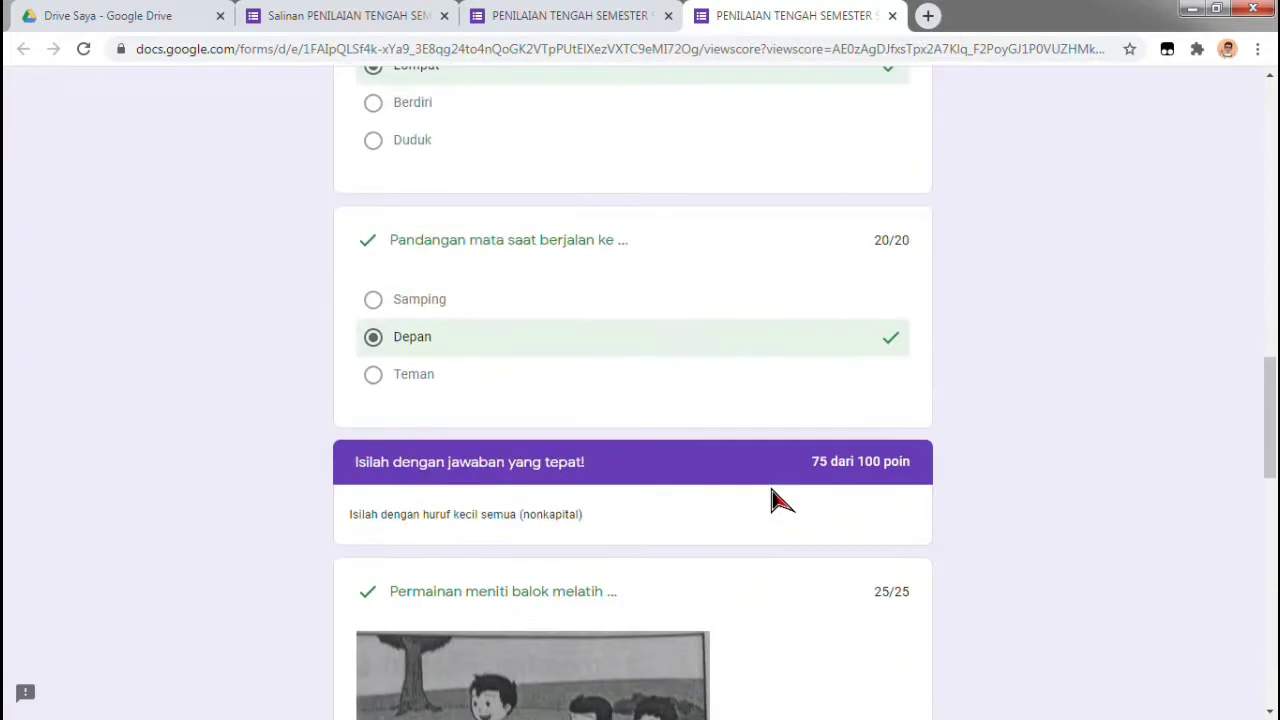
{"action": "scroll", "coordinate": [780, 500], "scroll_direction": "up", "scroll_amount": 2}
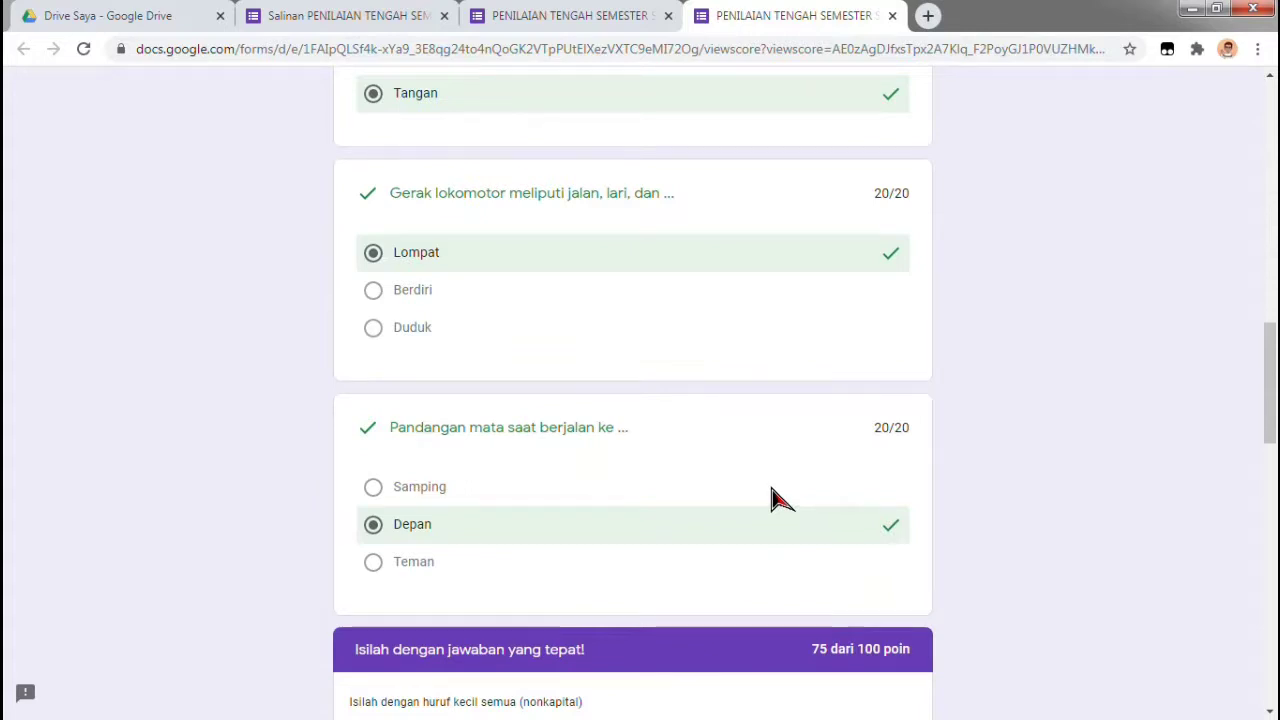
{"action": "scroll", "coordinate": [780, 500], "scroll_direction": "up", "scroll_amount": 5}
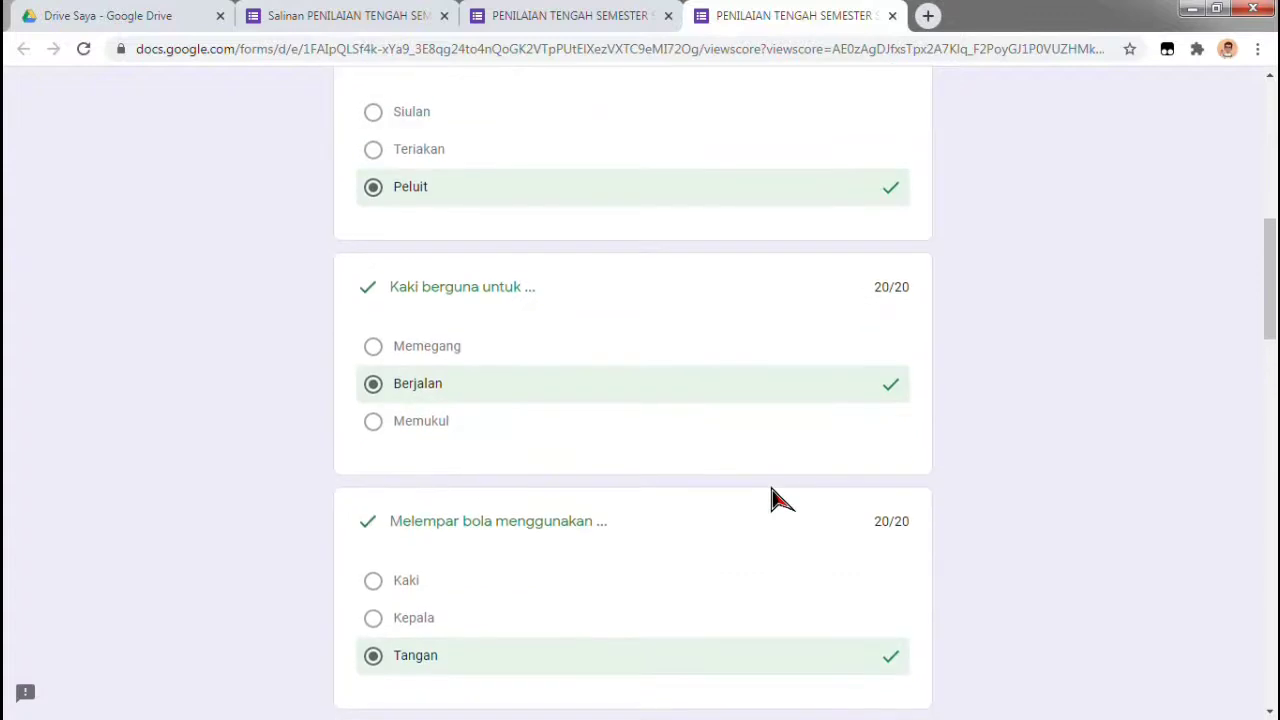
{"action": "scroll", "coordinate": [780, 500], "scroll_direction": "up", "scroll_amount": 7}
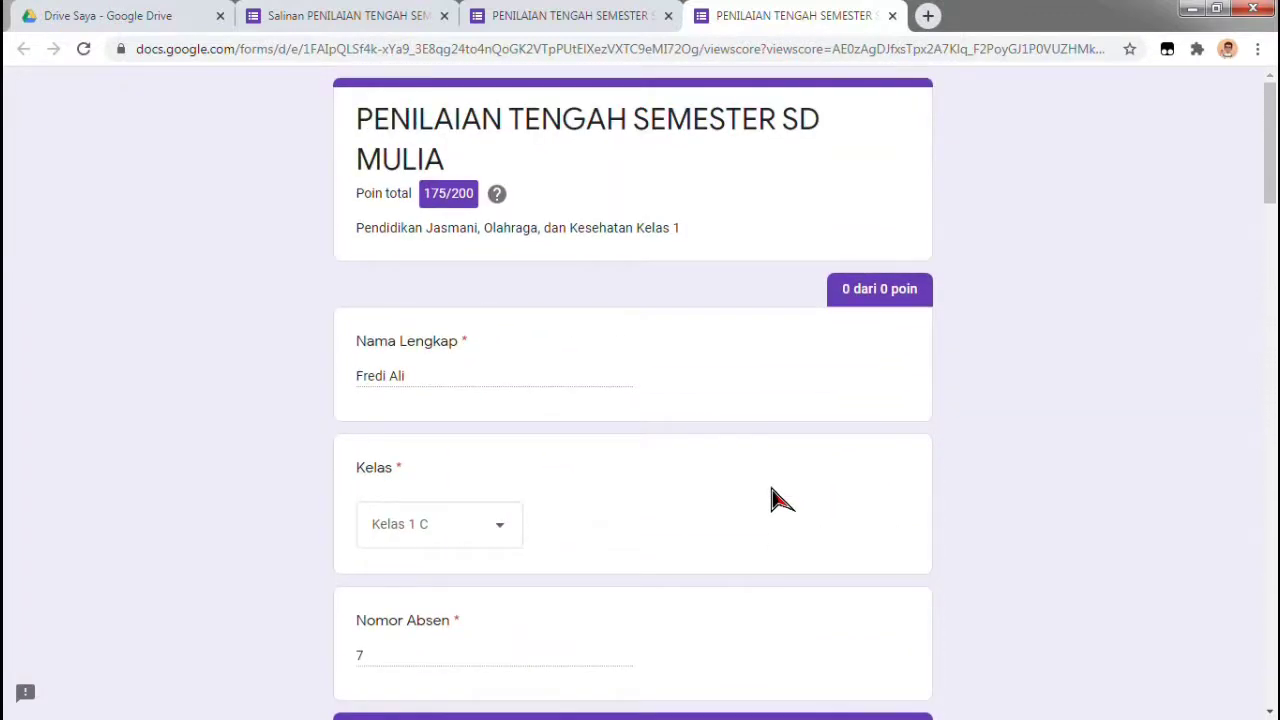
{"action": "scroll", "coordinate": [780, 500], "scroll_direction": "down", "scroll_amount": 7}
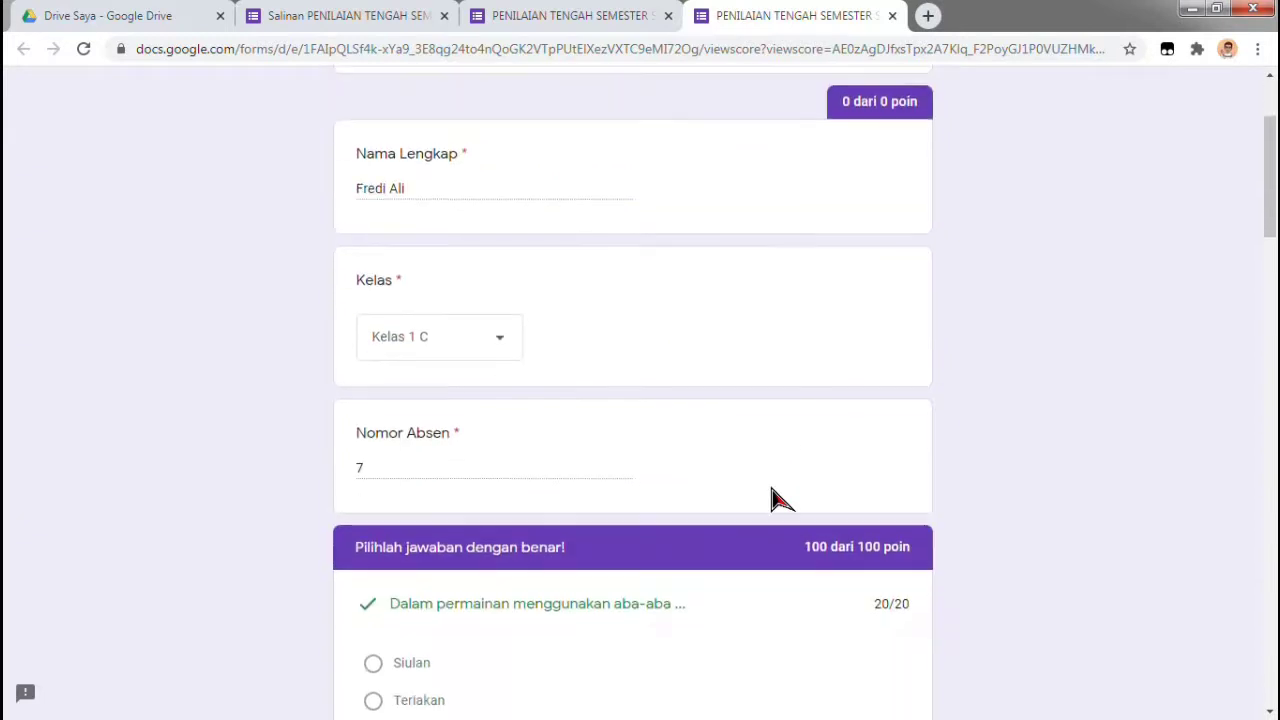
{"action": "scroll", "coordinate": [780, 500], "scroll_direction": "down", "scroll_amount": 1}
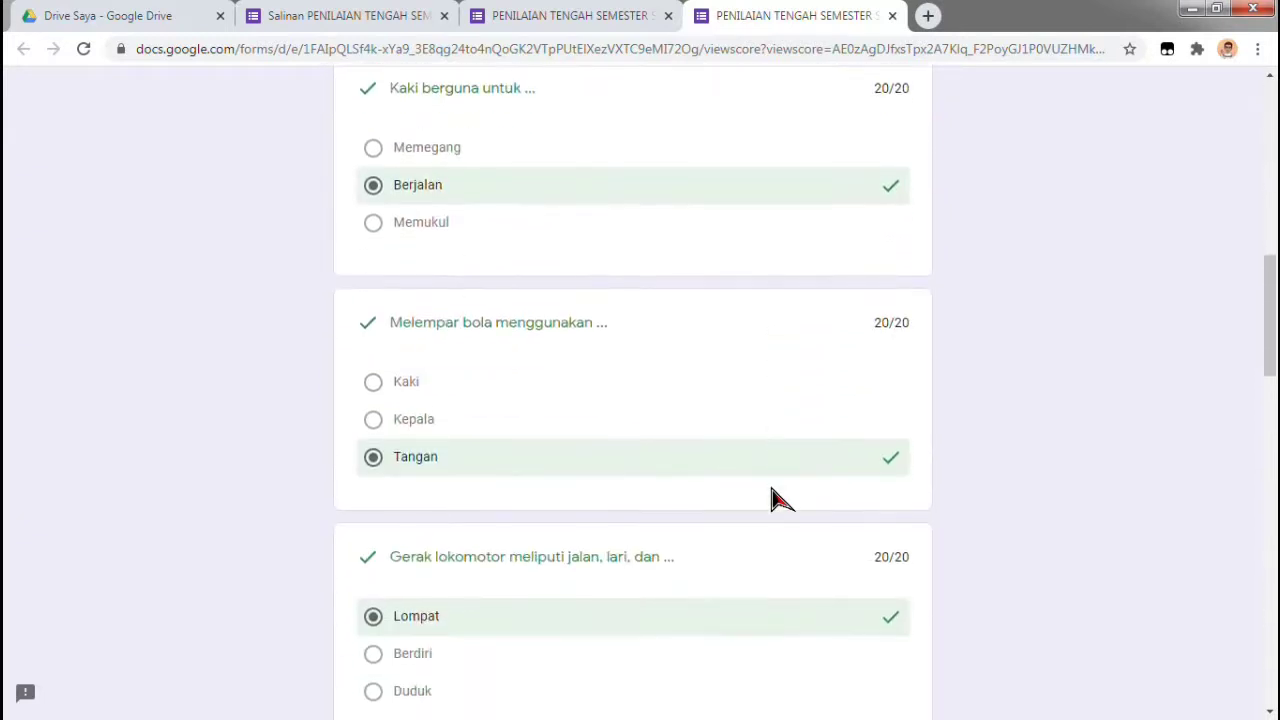
{"action": "scroll", "coordinate": [780, 500], "scroll_direction": "down", "scroll_amount": 2}
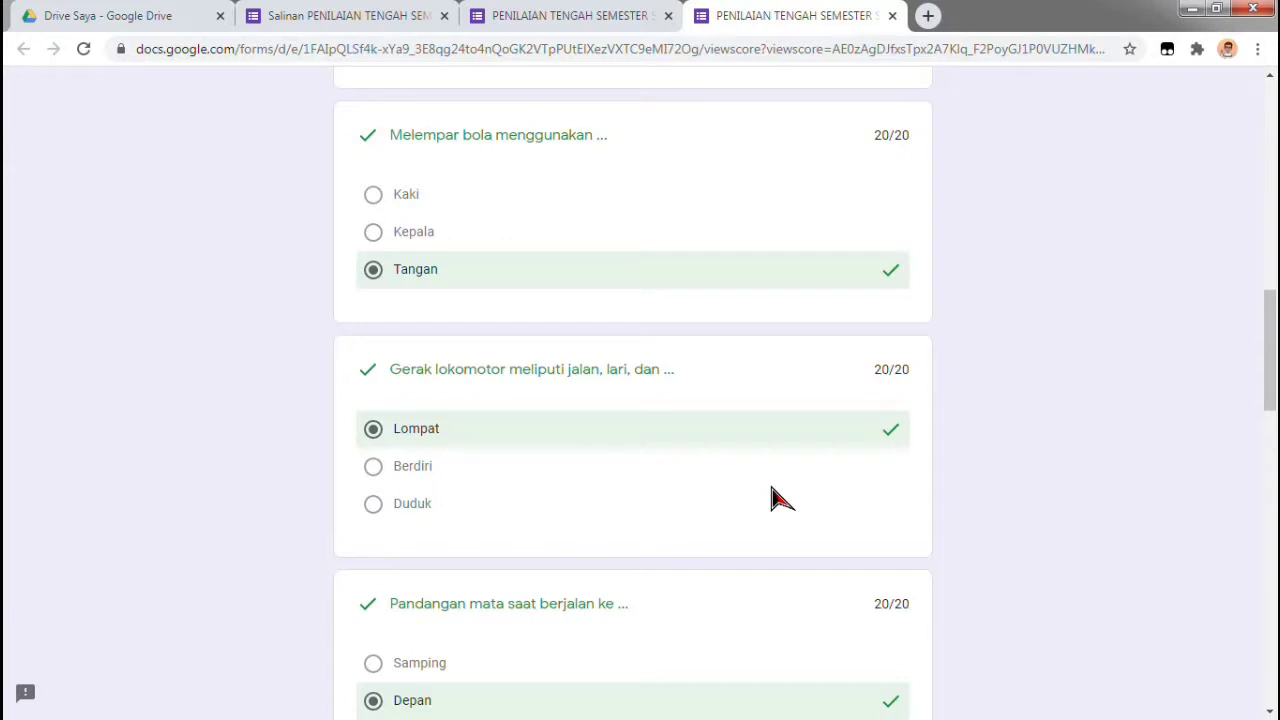
{"action": "scroll", "coordinate": [771, 493], "scroll_direction": "down", "scroll_amount": 6}
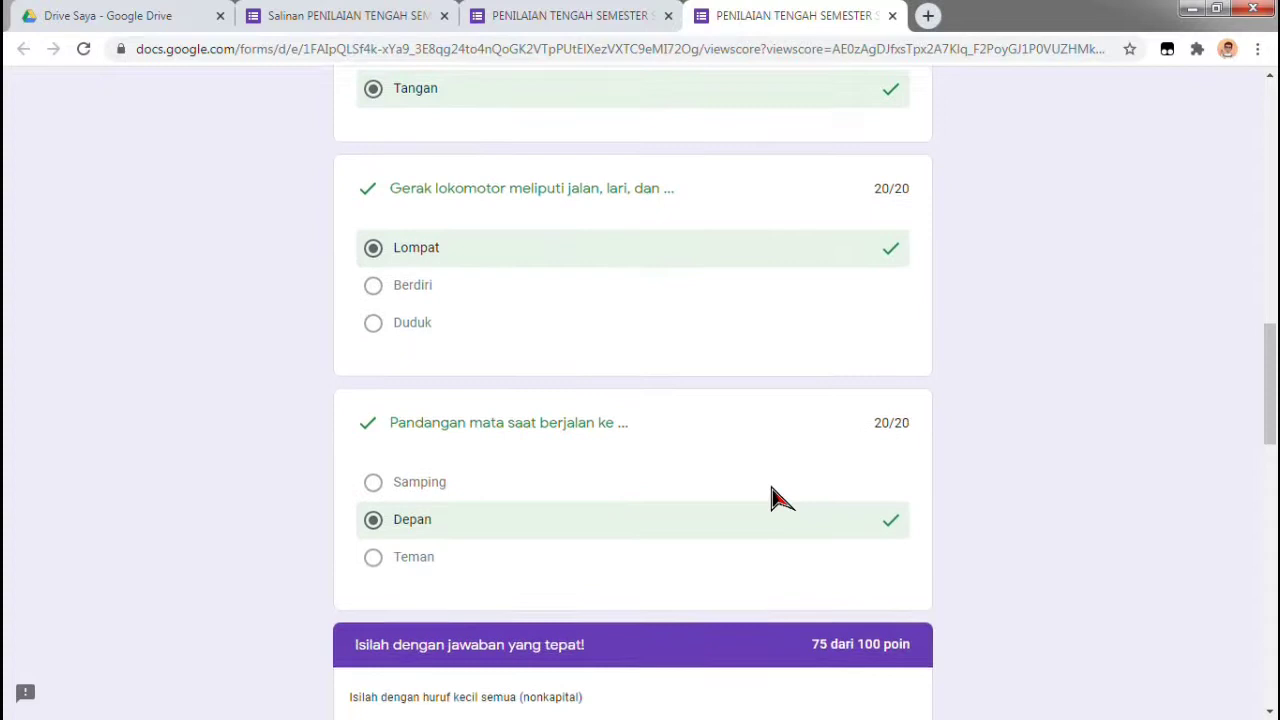
{"action": "scroll", "coordinate": [771, 493], "scroll_direction": "down", "scroll_amount": 4}
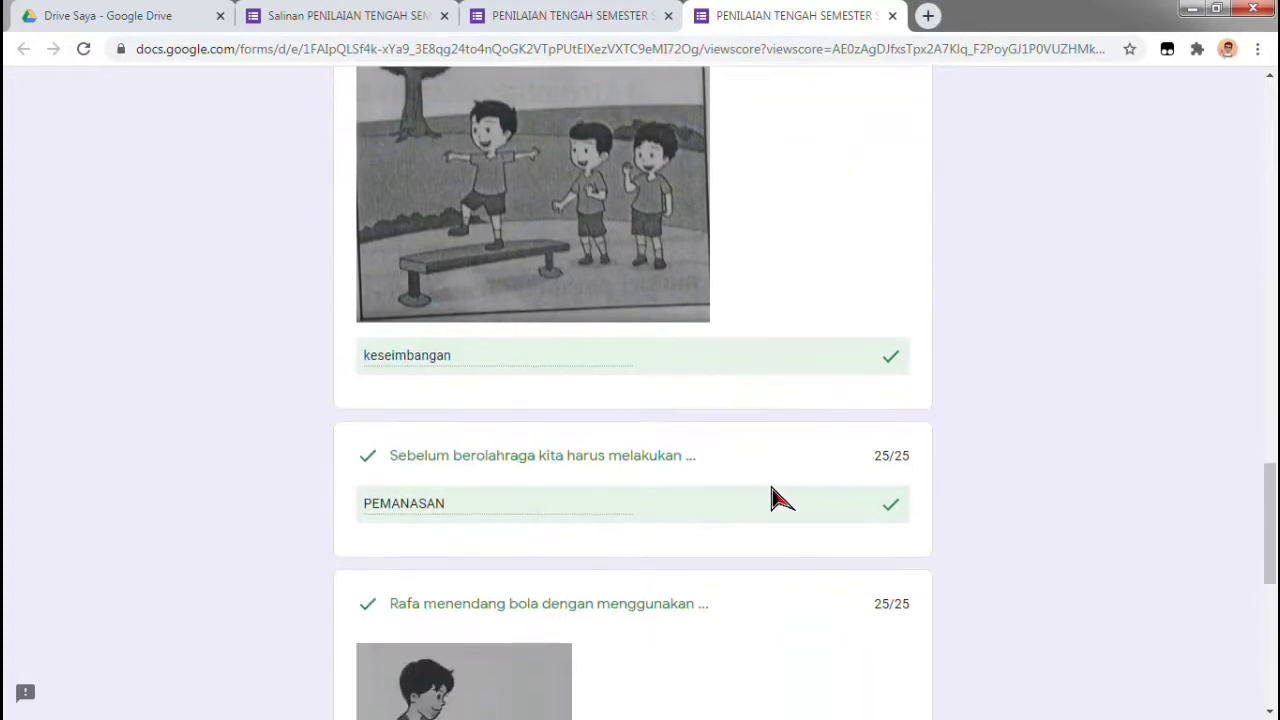
{"action": "scroll", "coordinate": [771, 493], "scroll_direction": "down", "scroll_amount": 3}
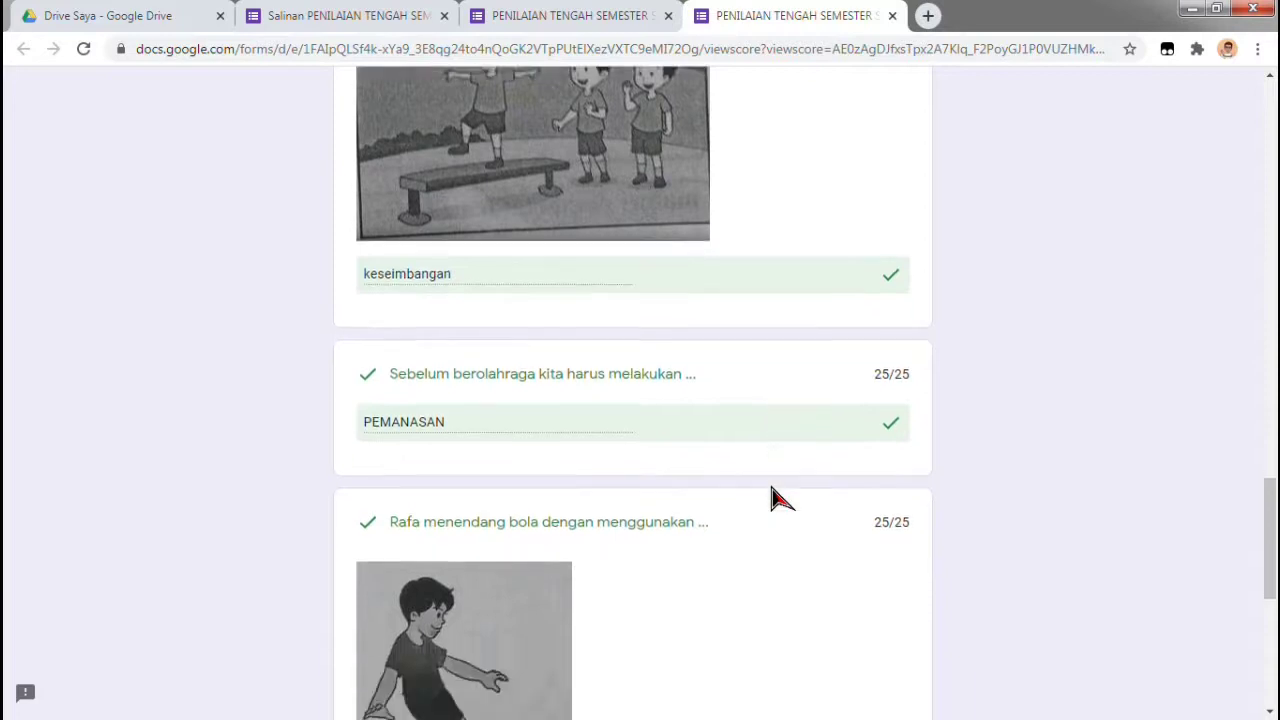